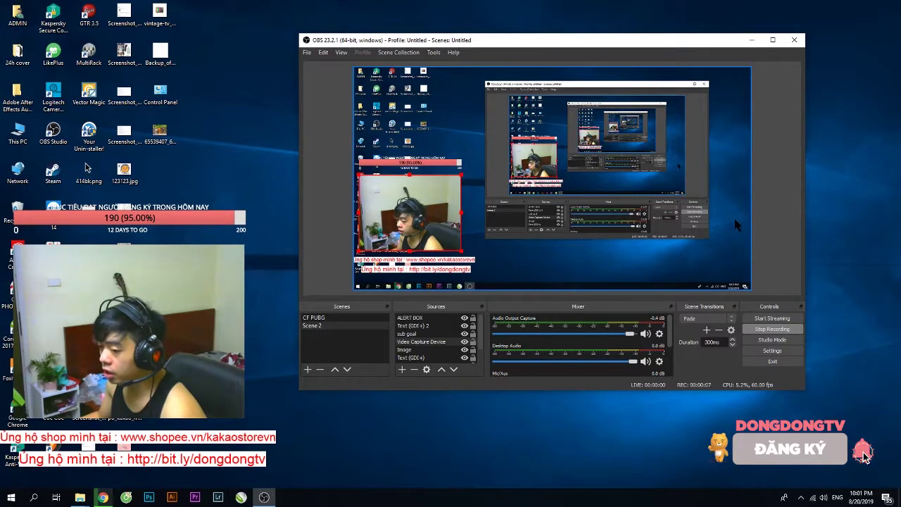
Nudge the OBS Studio recorder window slightly up and to the left.
drag(758, 44, 750, 26)
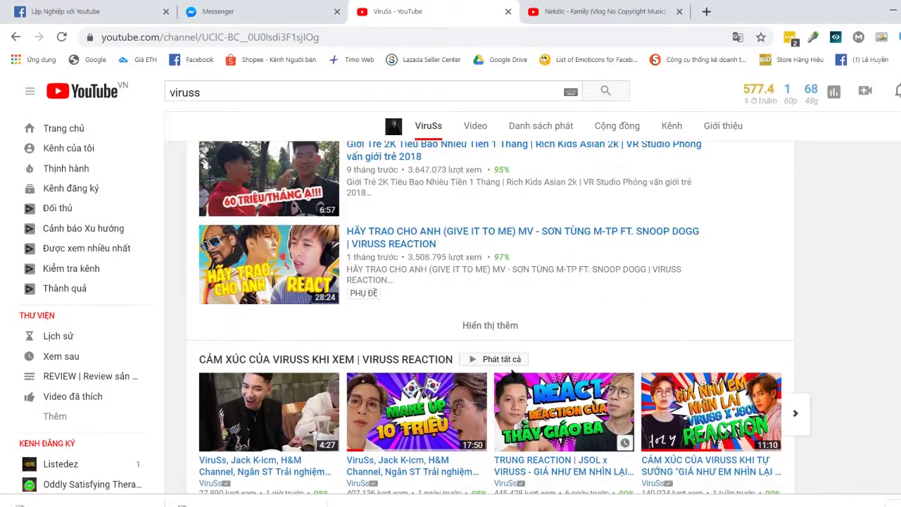
Open the CẢM XÚC CỦA VIRUSS KHI XEM | VIRUSS REACTION playlist and close the Nekzlo music tab.
scroll(549, 340, down, 1)
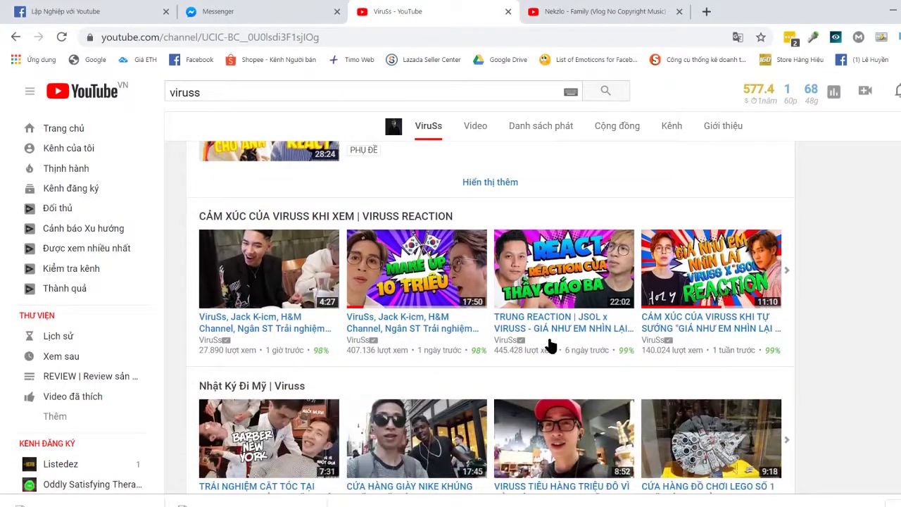
scroll(548, 341, up, 4)
scroll(548, 338, down, 4)
click(367, 289)
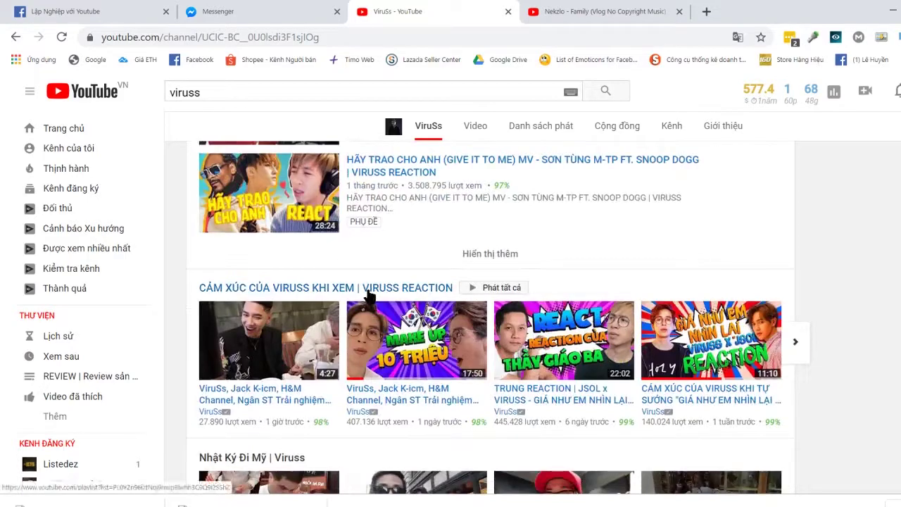
click(679, 12)
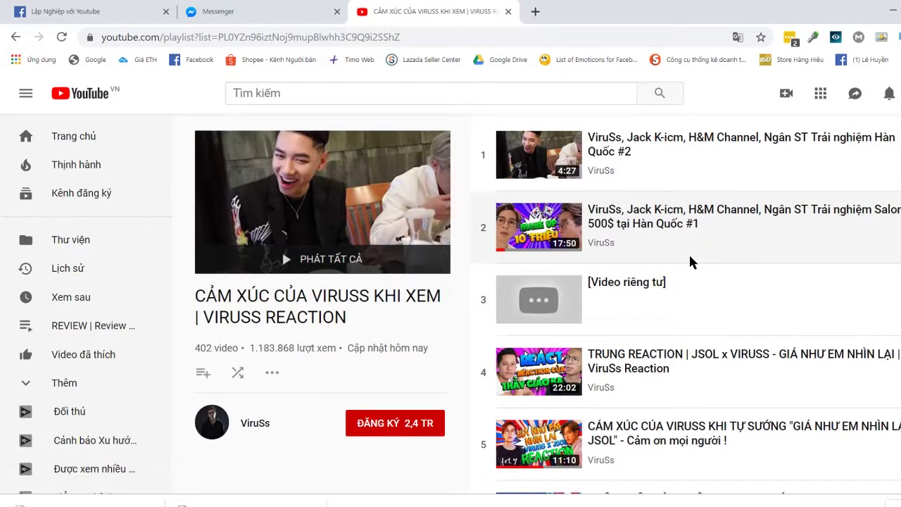
Scroll through the 402-video reaction playlist, then start a new YouTube search.
scroll(690, 258, down, 2)
scroll(693, 261, up, 1)
scroll(695, 262, down, 2)
scroll(785, 271, up, 2)
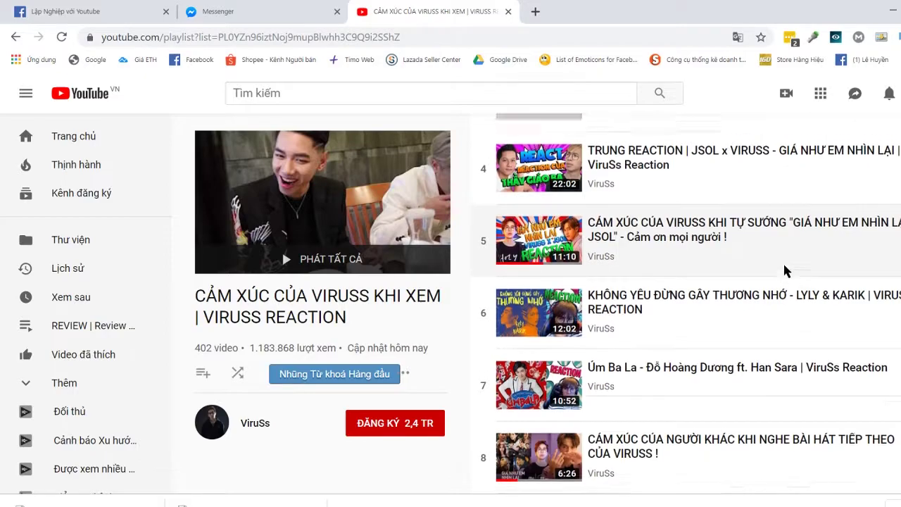
scroll(563, 260, down, 1)
scroll(563, 260, down, 1)
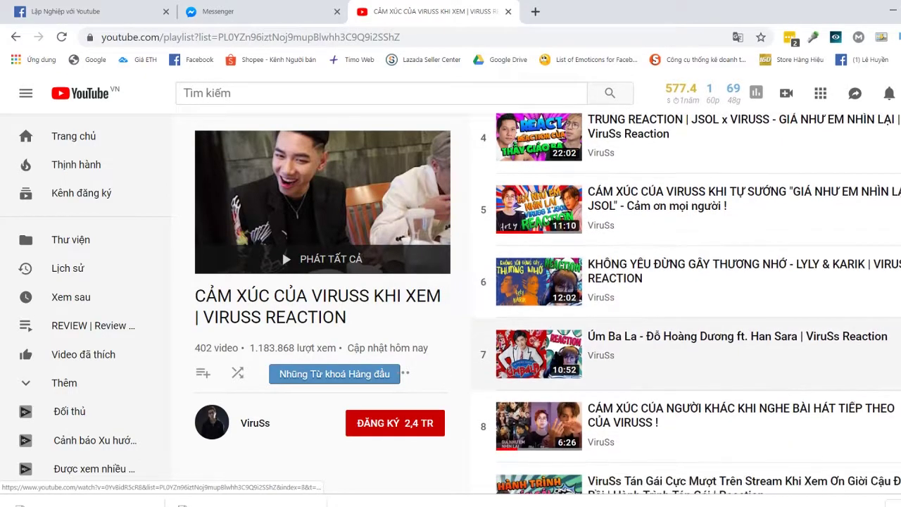
scroll(563, 261, down, 1)
scroll(563, 272, down, 2)
scroll(563, 272, down, 1)
scroll(563, 272, down, 1)
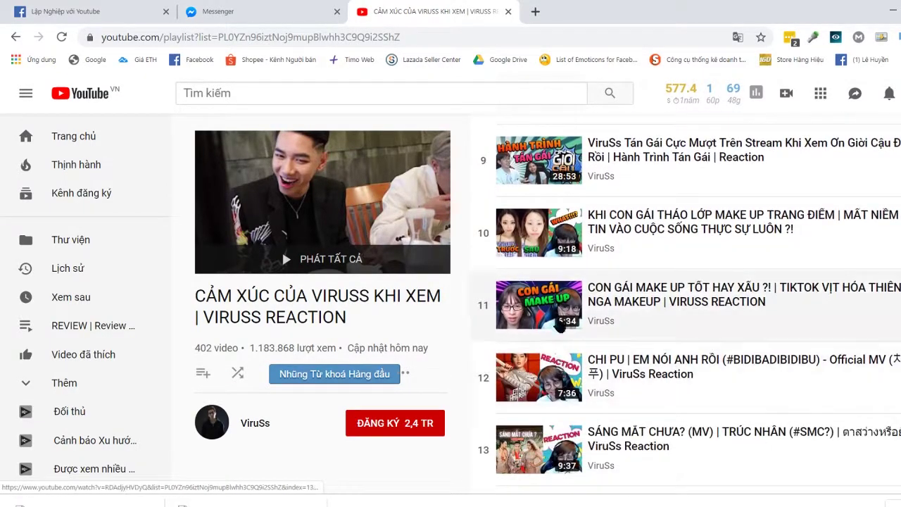
scroll(563, 306, down, 1)
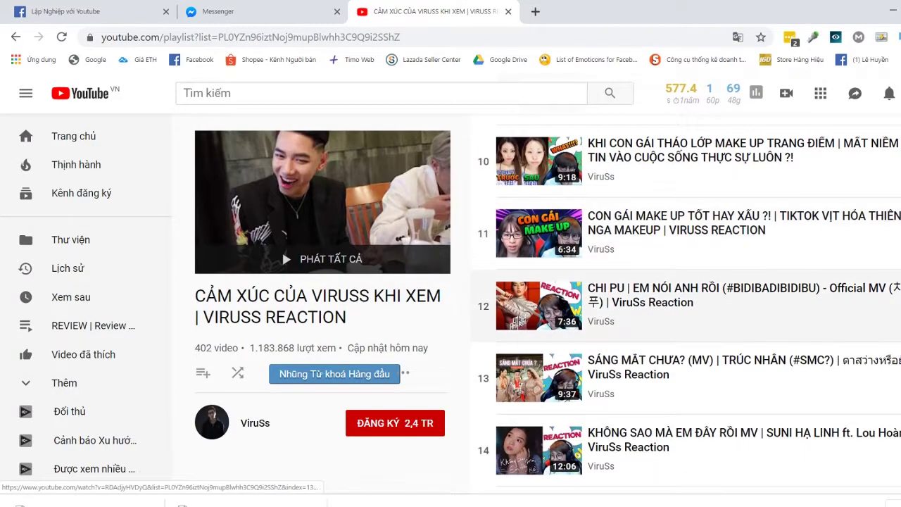
scroll(559, 340, down, 2)
scroll(559, 340, down, 2)
scroll(559, 340, down, 1)
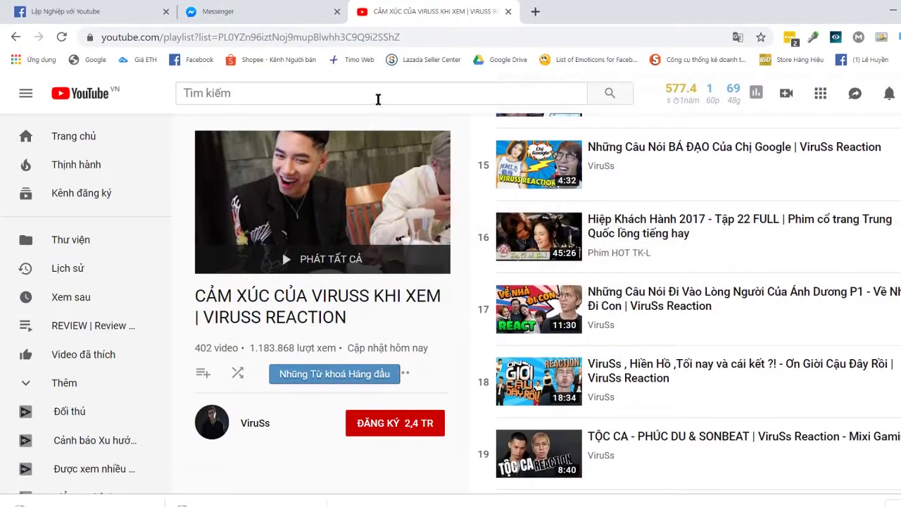
click(369, 92)
text(pe)
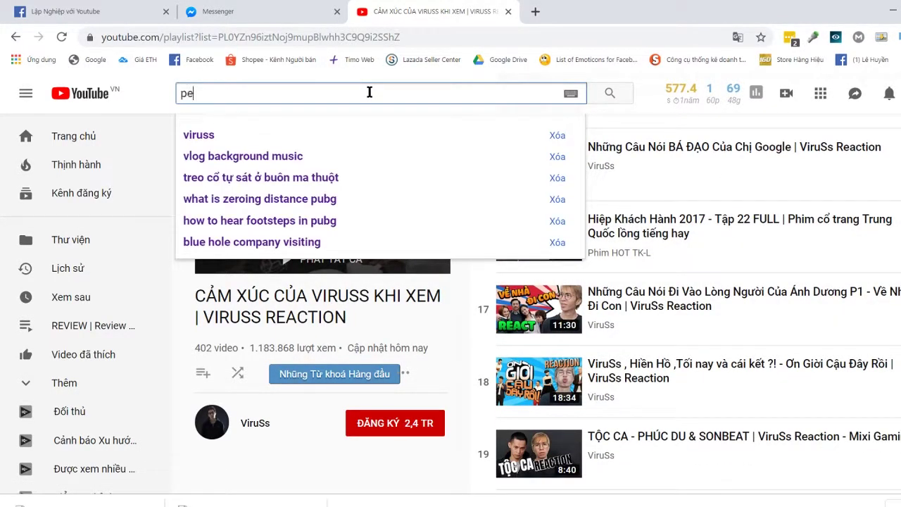
Search for 'pewpew', open the PEWPEW channel and its DAILY VLOG playlist.
text(wpew)
key(Return)
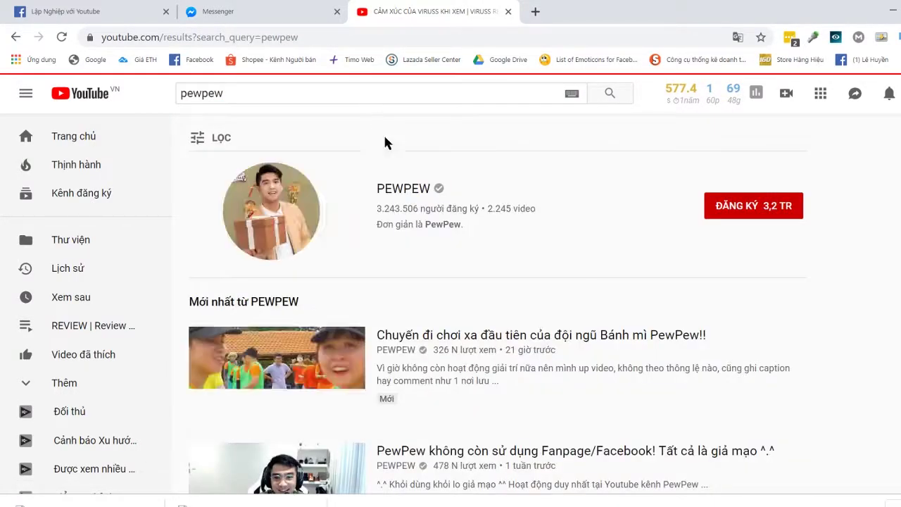
click(412, 182)
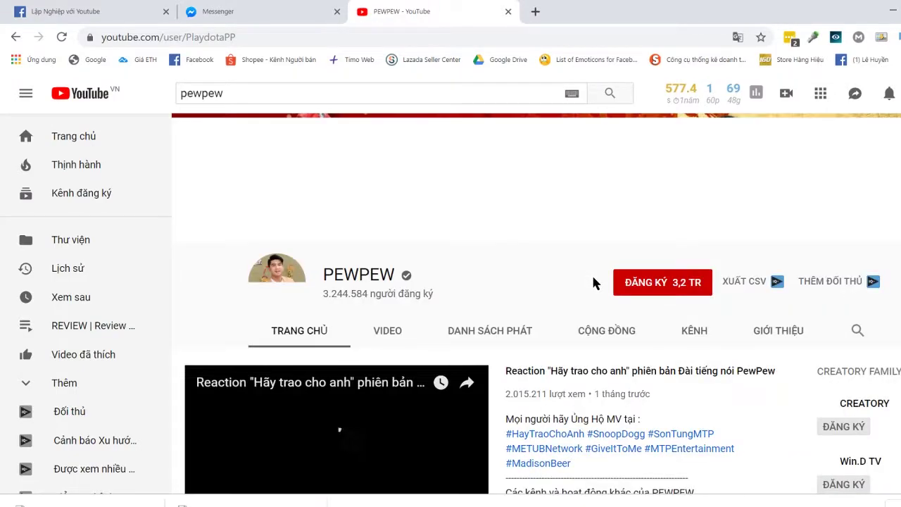
scroll(269, 424, down, 3)
scroll(268, 421, down, 3)
scroll(267, 422, down, 2)
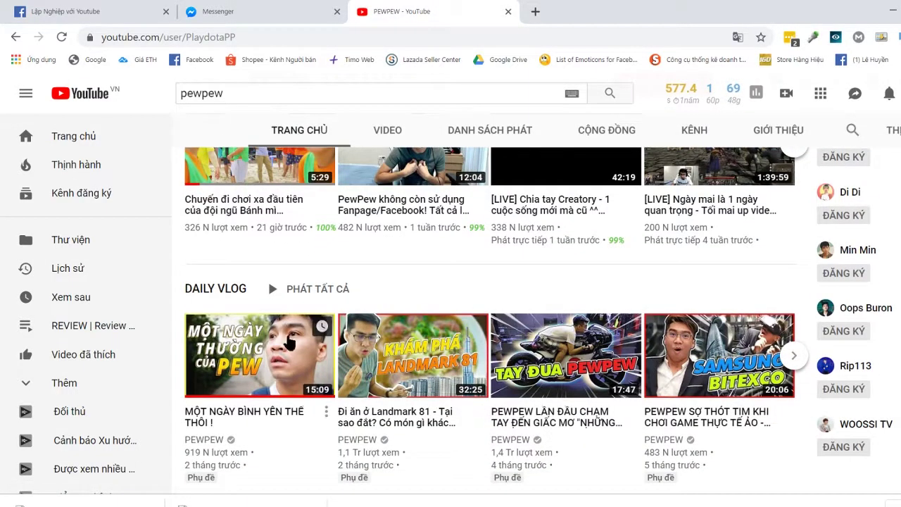
click(234, 295)
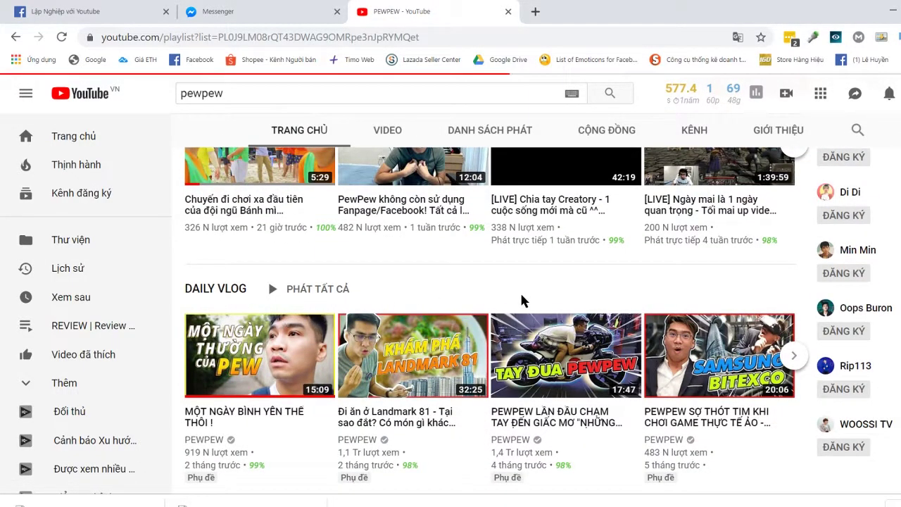
Scroll the 68-video DAILY VLOG playlist down to entry 32, Daily Vlog 37.
scroll(591, 280, down, 3)
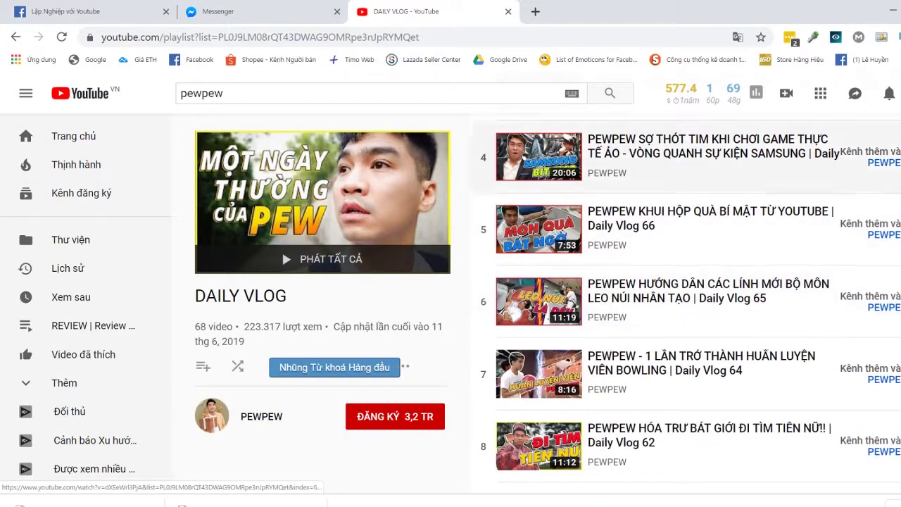
scroll(591, 280, down, 2)
scroll(696, 304, down, 2)
scroll(697, 304, down, 1)
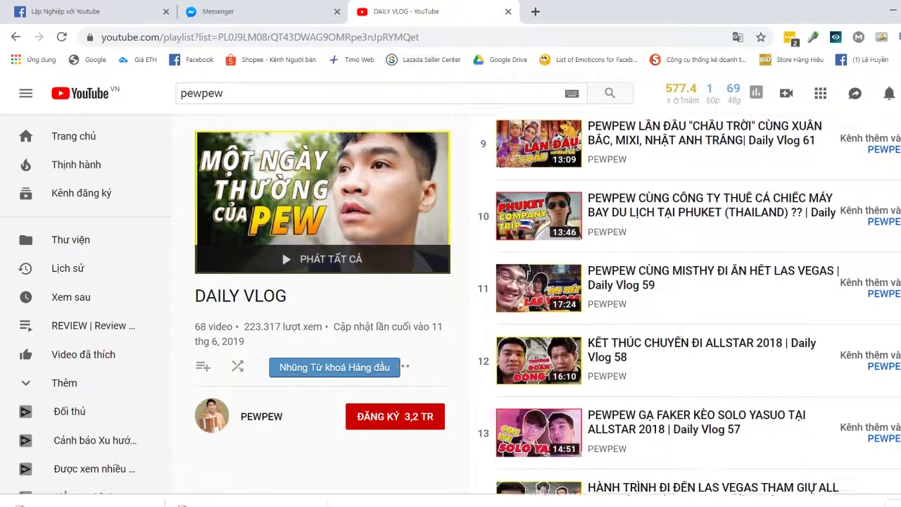
scroll(697, 304, down, 1)
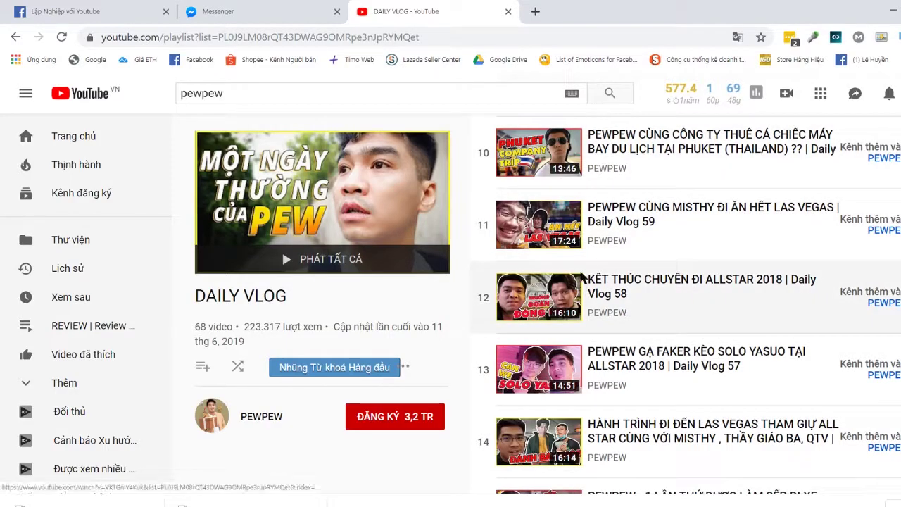
scroll(587, 276, down, 2)
scroll(562, 324, down, 1)
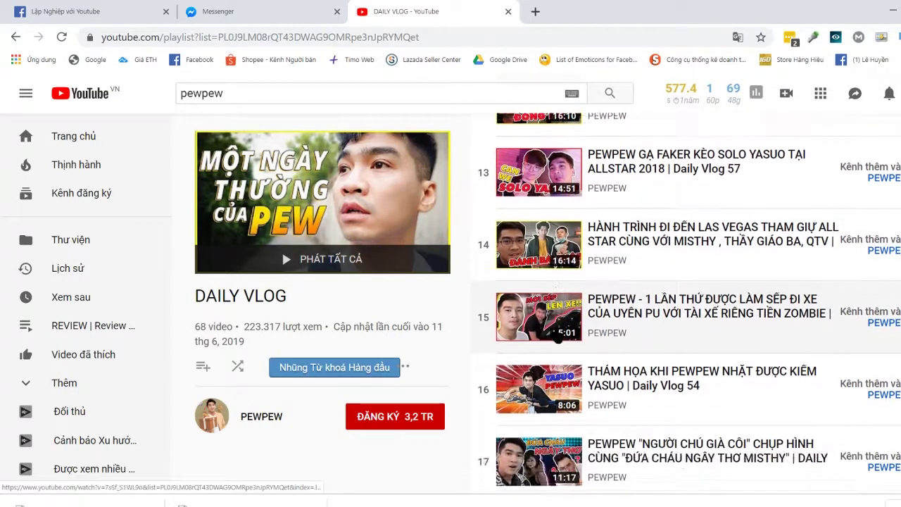
scroll(577, 380, down, 1)
scroll(577, 380, down, 2)
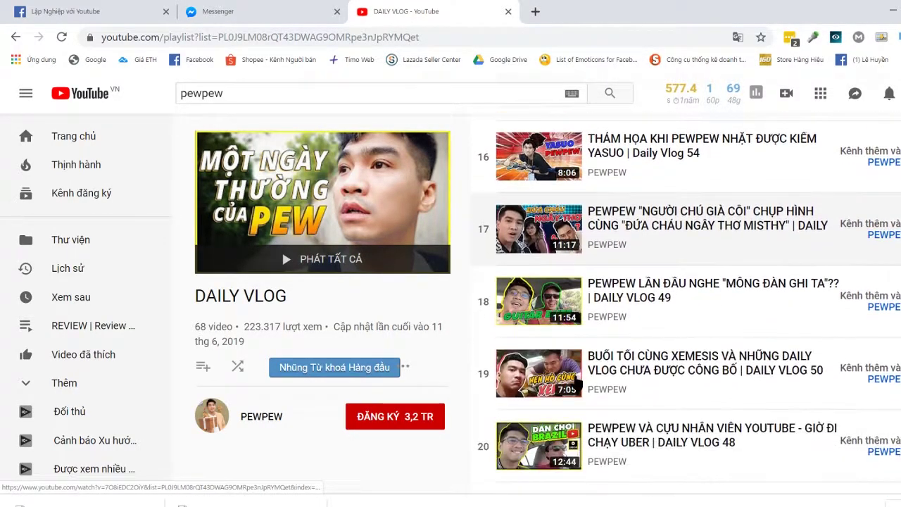
scroll(577, 380, down, 2)
scroll(577, 380, down, 1)
scroll(577, 373, down, 1)
scroll(577, 373, down, 2)
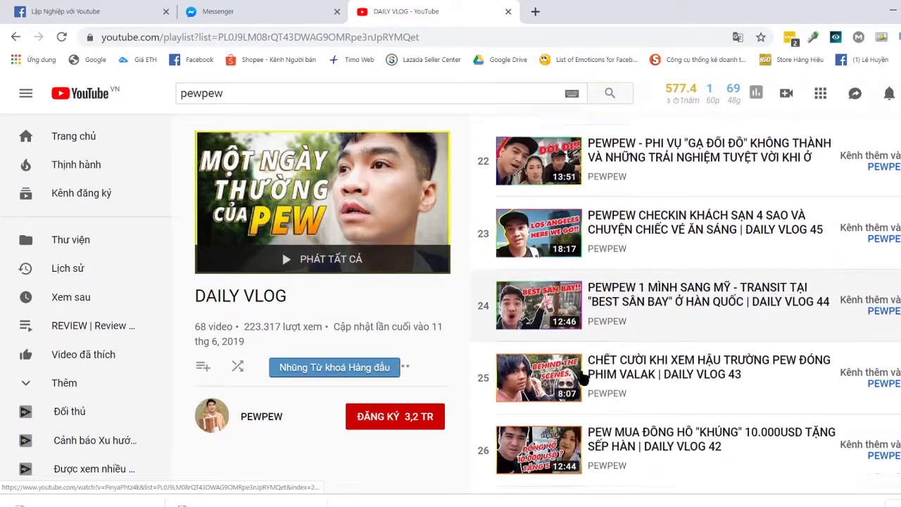
scroll(577, 373, down, 2)
scroll(697, 303, down, 1)
scroll(697, 303, down, 1)
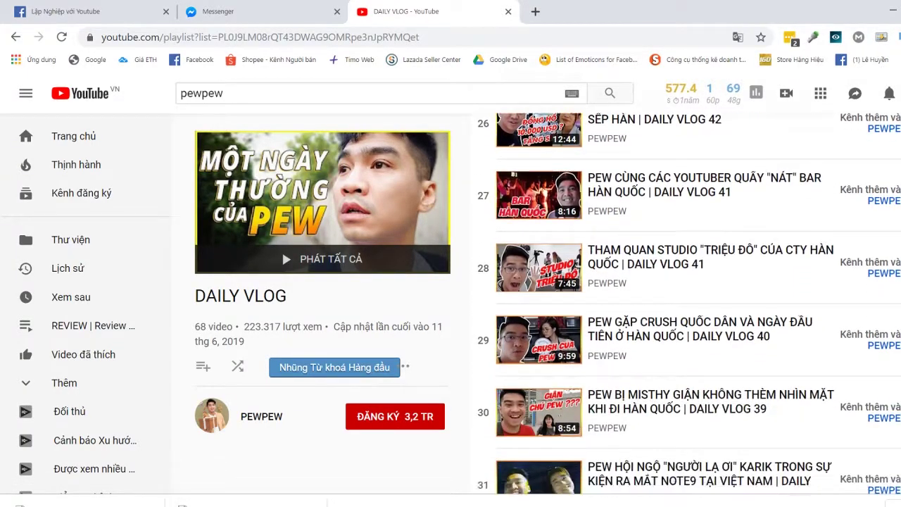
scroll(696, 303, down, 1)
scroll(696, 303, down, 2)
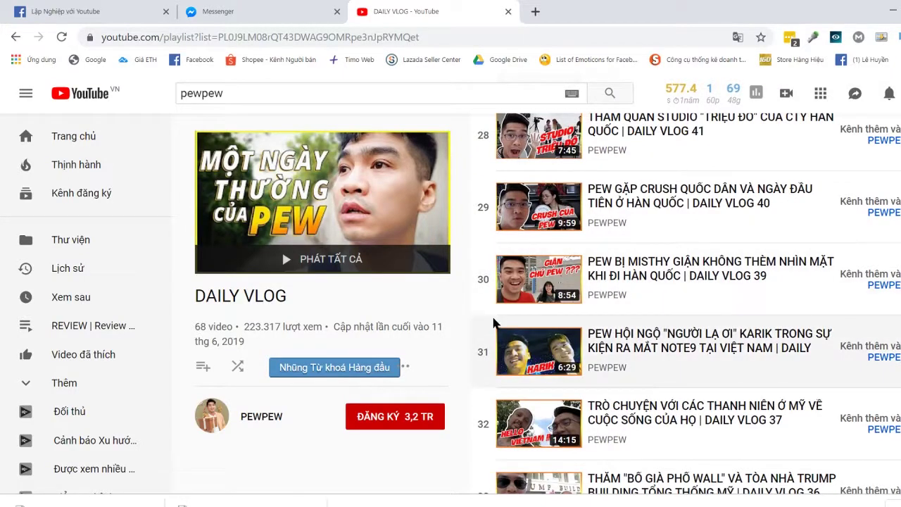
Create a blank 1280 × 720 px, 72 ppi document from the recent Custom preset.
click(299, 501)
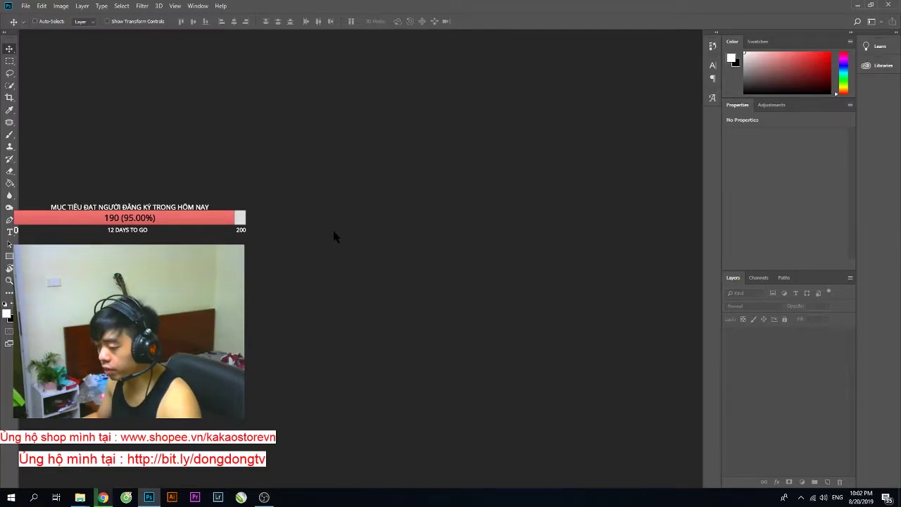
key(ctrl+n)
key(Escape)
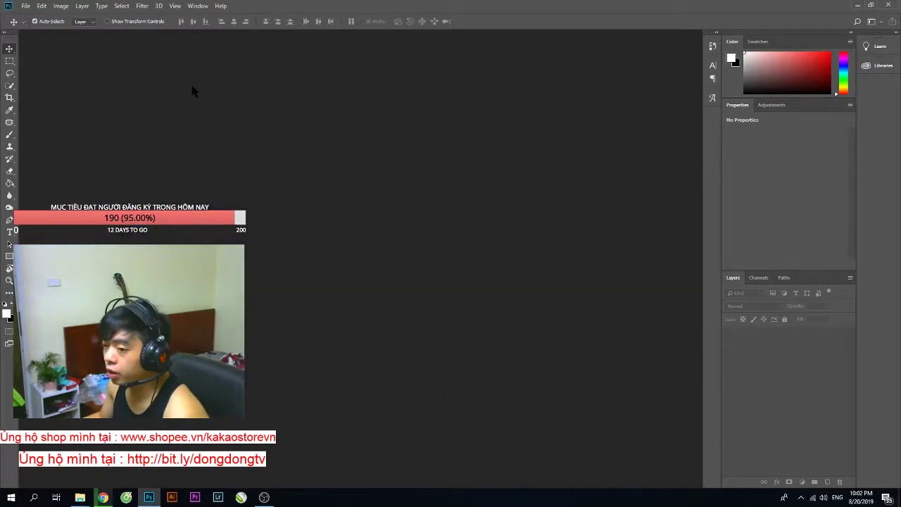
click(25, 5)
click(28, 17)
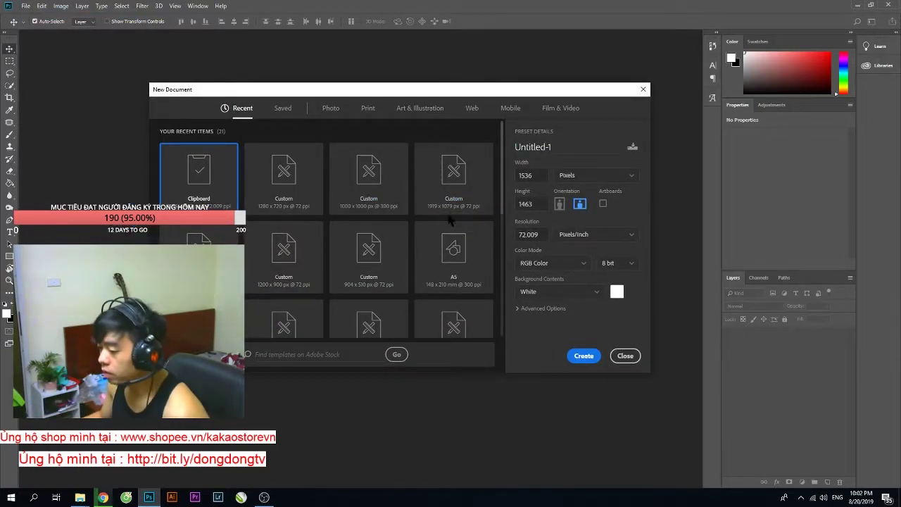
click(281, 208)
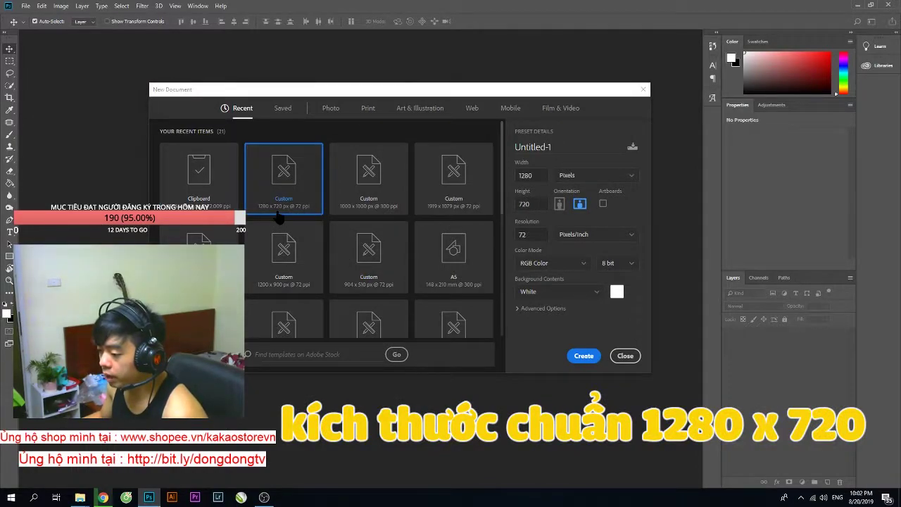
double_click(534, 178)
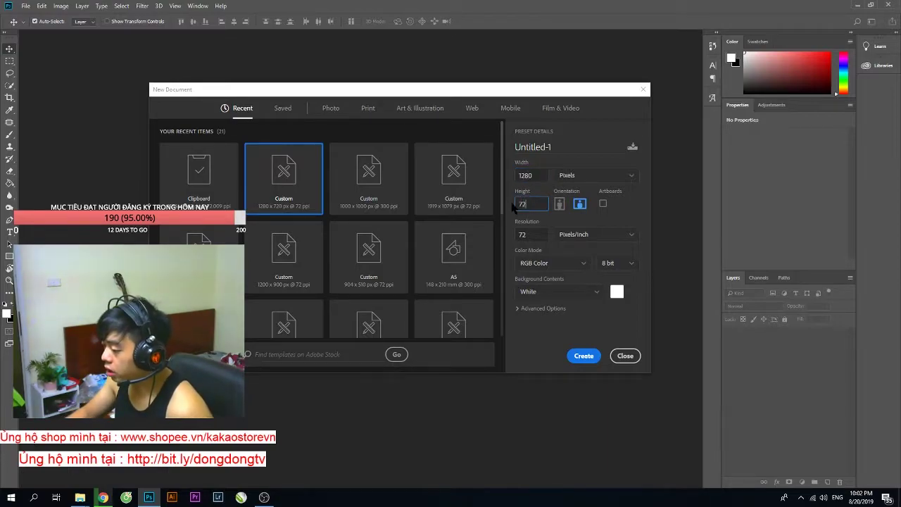
click(583, 356)
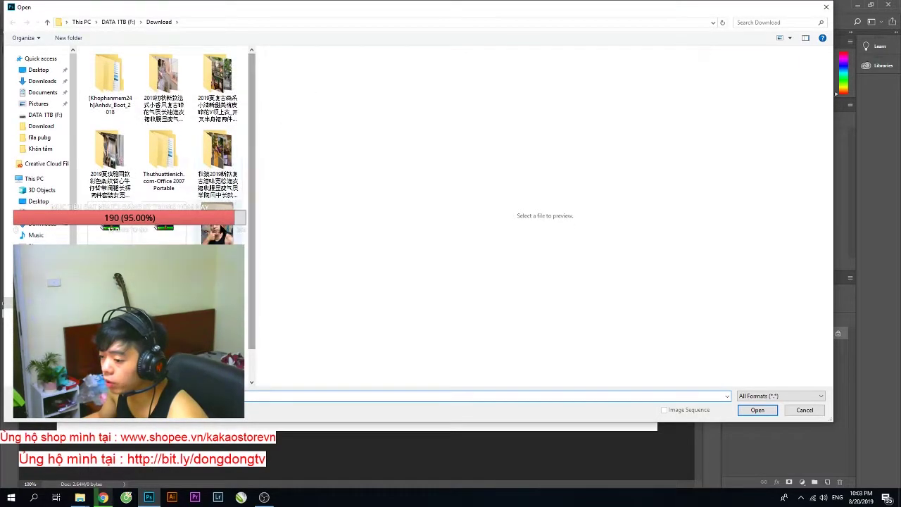
Open the selfie JPG from the Download folder in its own tab.
key(Escape)
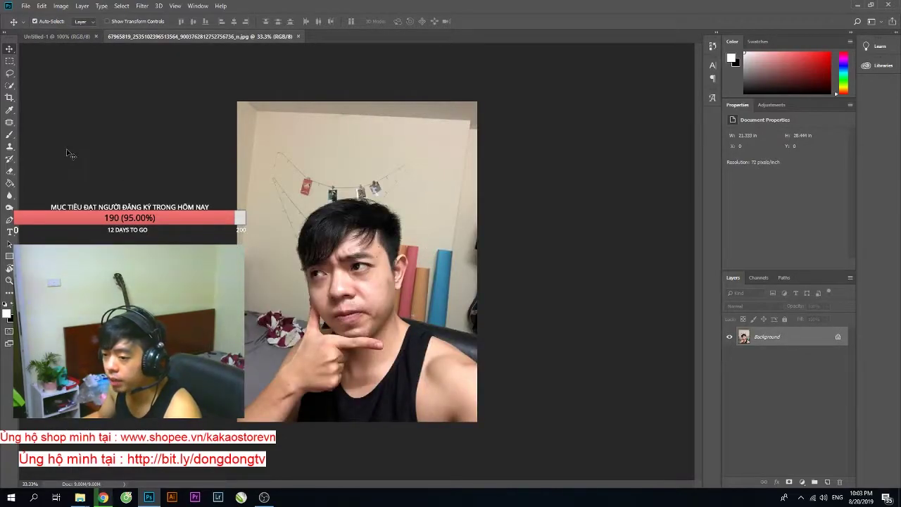
Brush a Quick Selection over the man, adding face and shoulder and removing the bed.
click(10, 86)
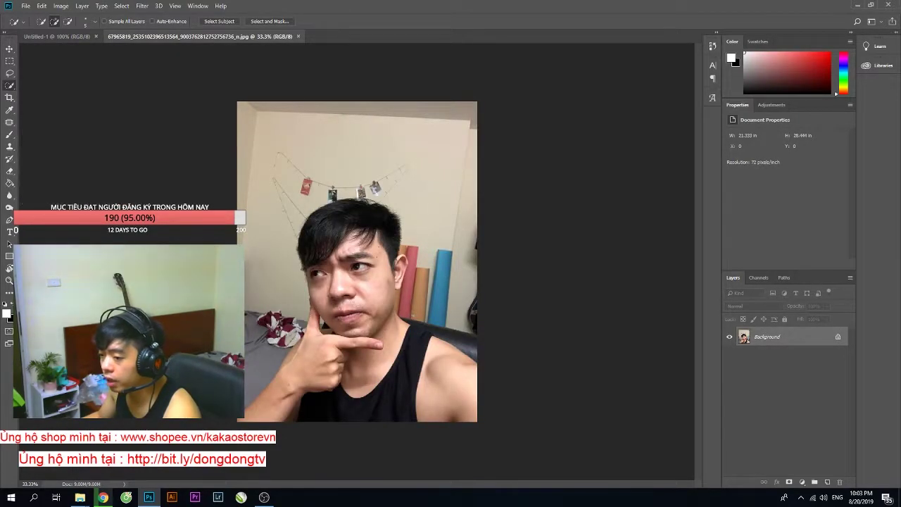
right_click(11, 90)
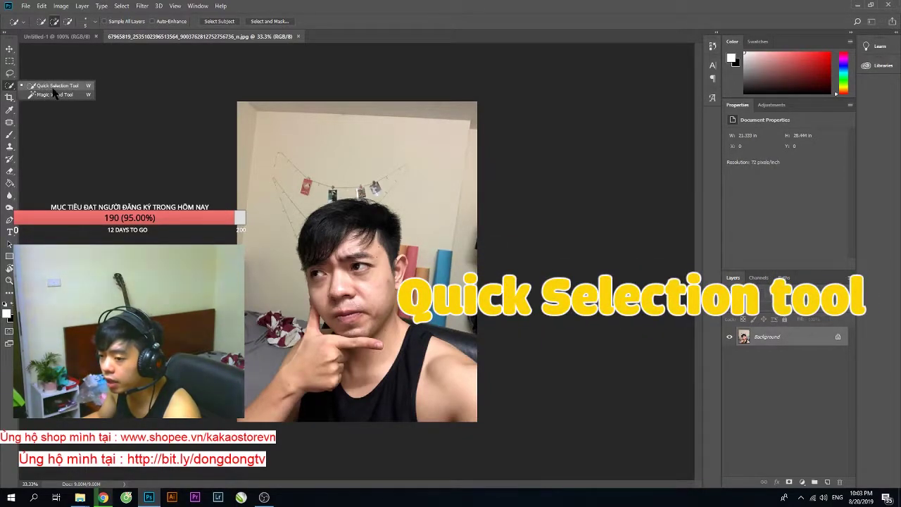
click(56, 85)
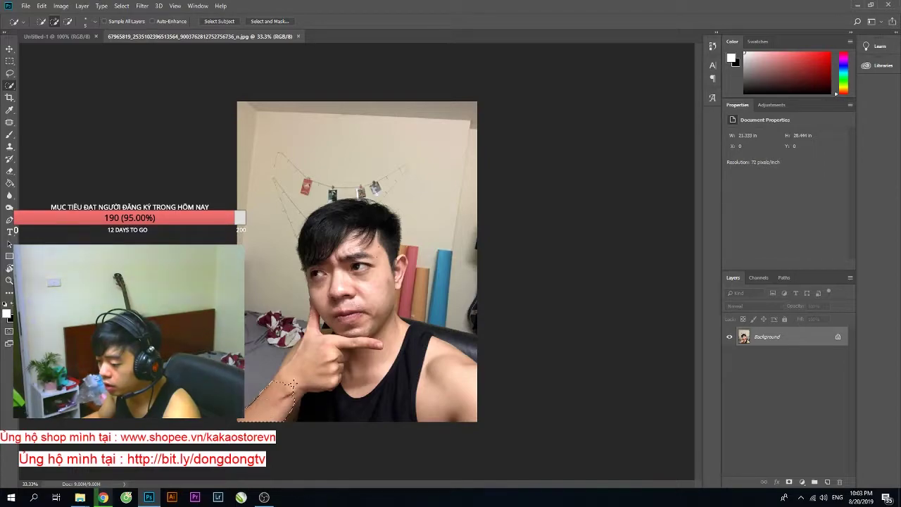
drag(303, 359, 257, 340)
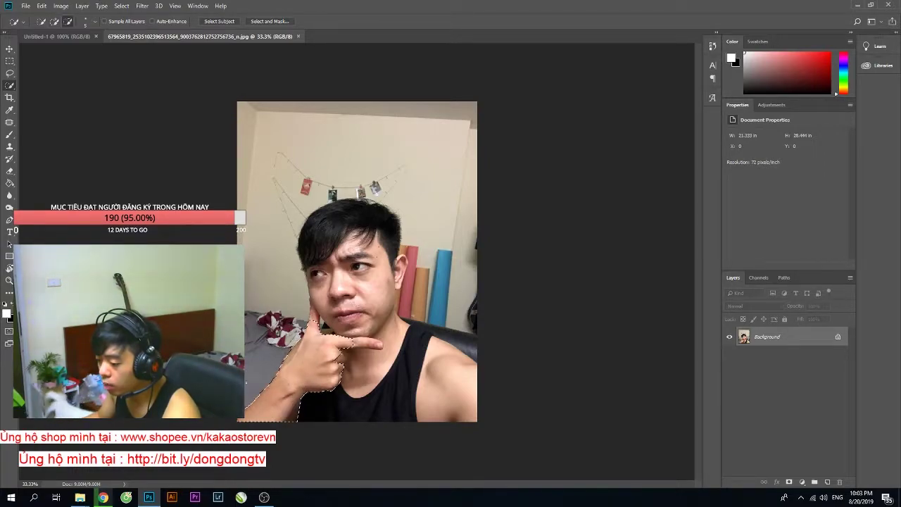
mouse_move(331, 345)
mouse_down()
mouse_move(323, 289)
mouse_move(359, 235)
mouse_up()
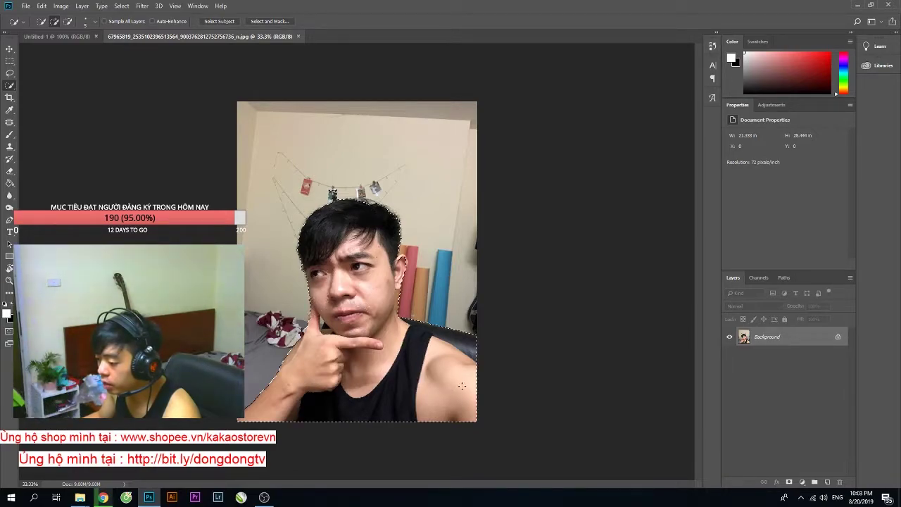
drag(422, 352, 470, 357)
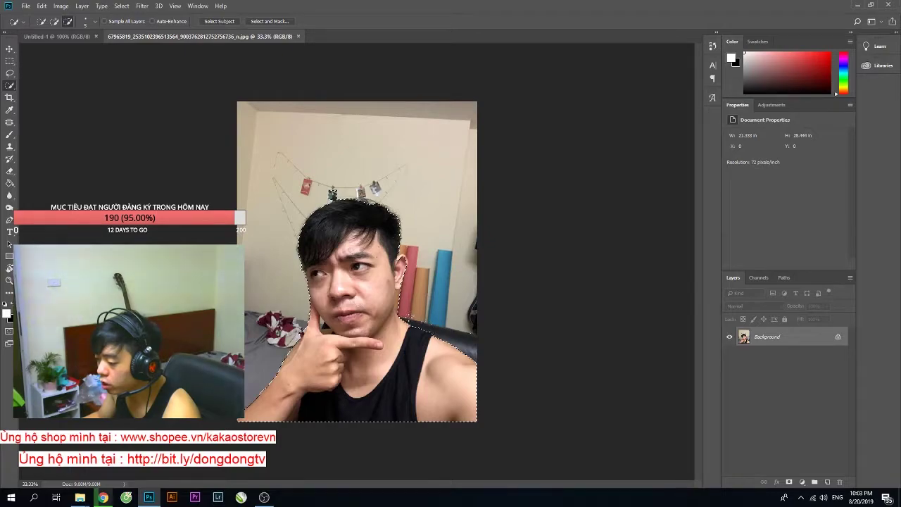
alt+click(415, 318)
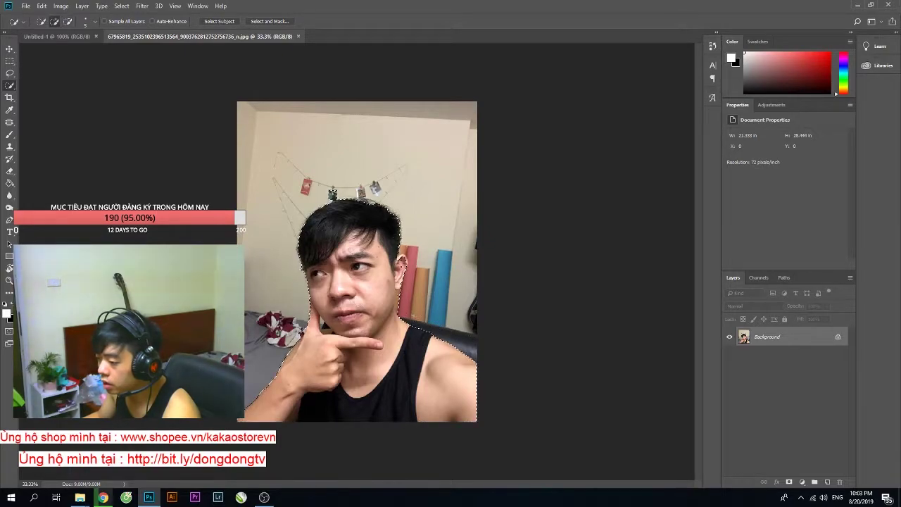
Zoom in and subtract stray background areas to clean the person selection's edges.
scroll(400, 262, up, 4)
scroll(401, 261, up, 5)
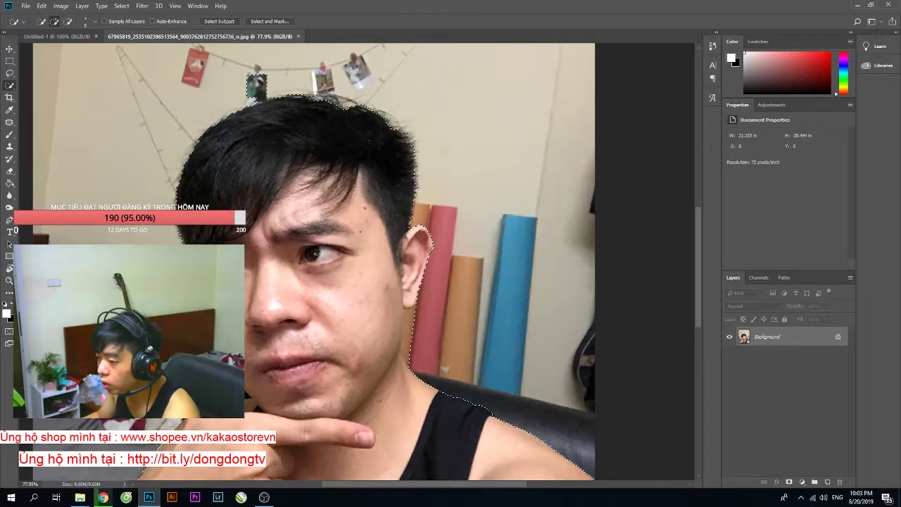
scroll(282, 126, down, 2)
scroll(303, 154, down, 1)
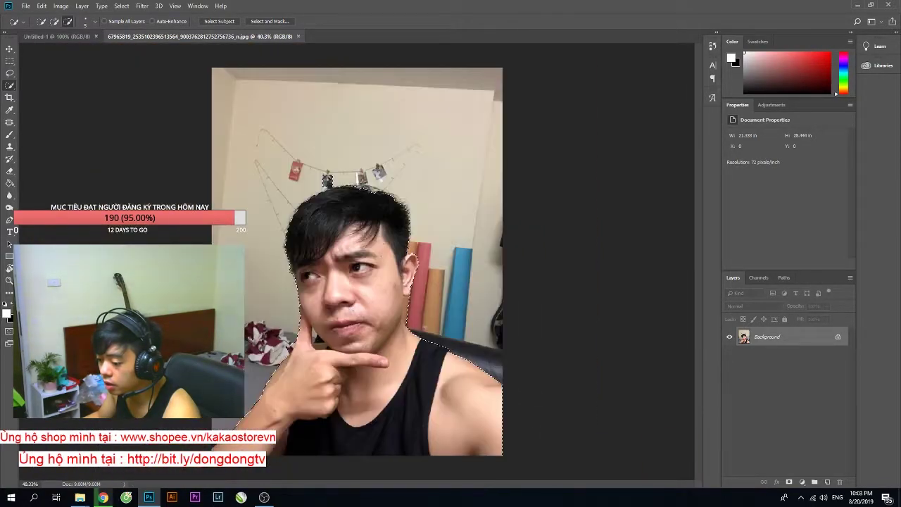
scroll(330, 186, down, 1)
scroll(310, 339, up, 1)
scroll(309, 340, up, 3)
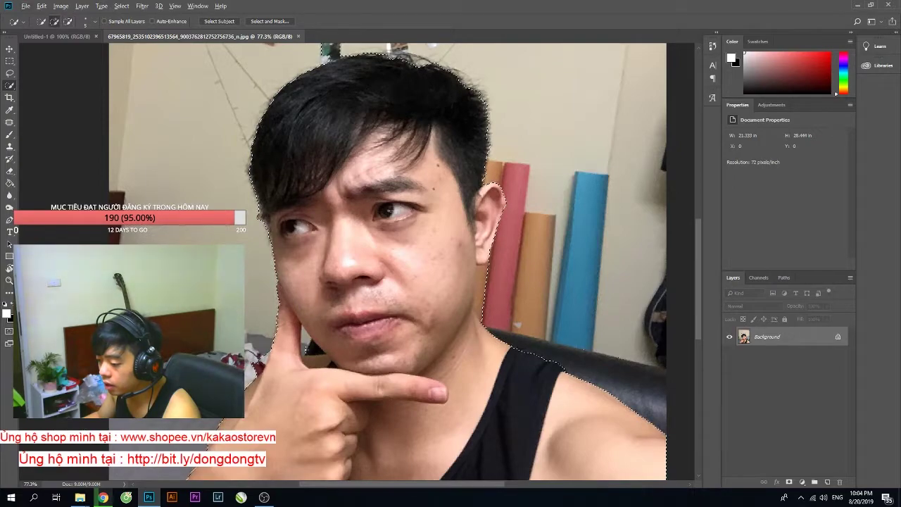
key(alt)
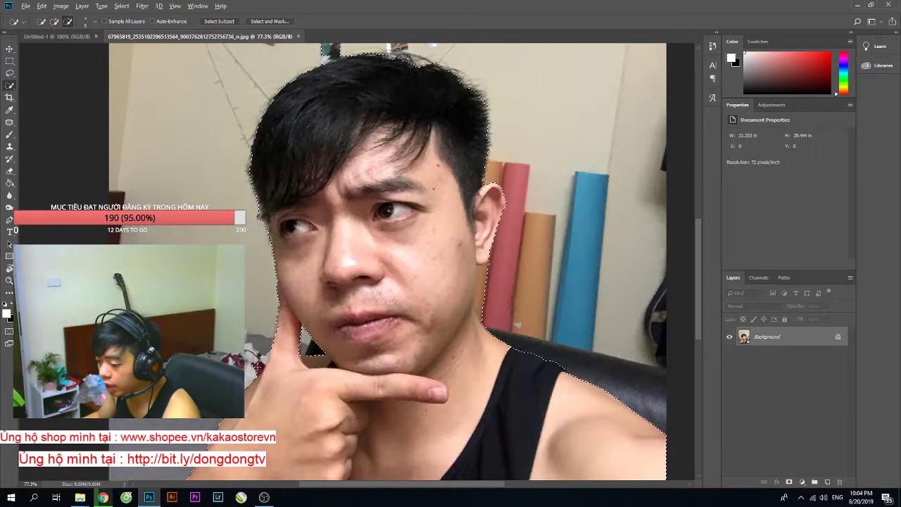
scroll(451, 369, up, 1)
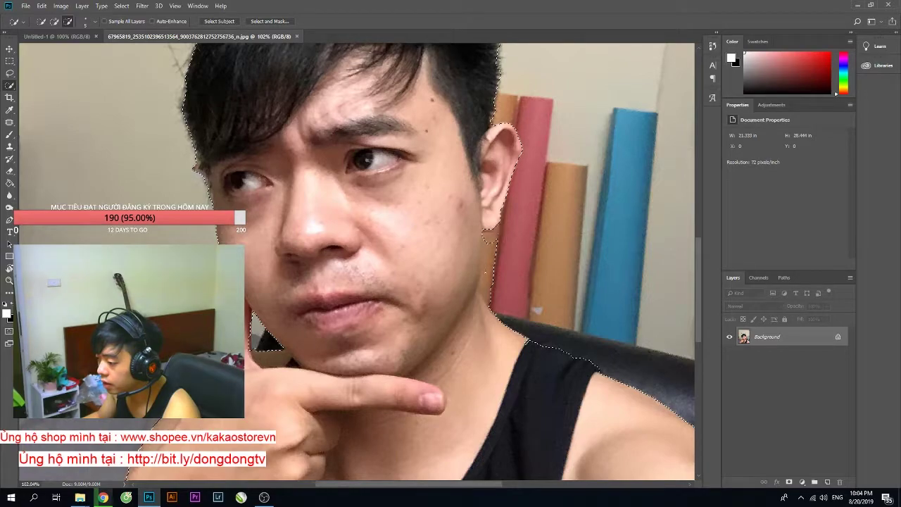
Preview the cut-out in Select and Mask, fix the selection further, and reopen Select and Mask.
click(270, 21)
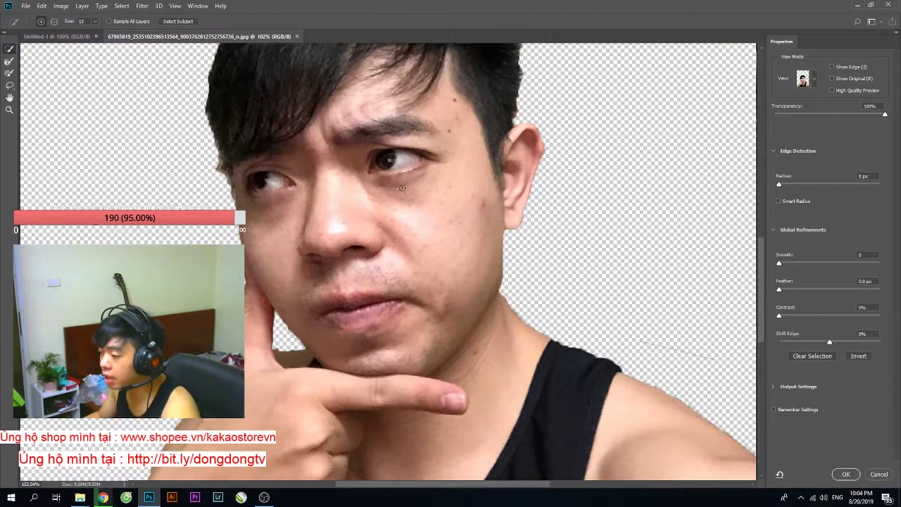
key(ctrl+0)
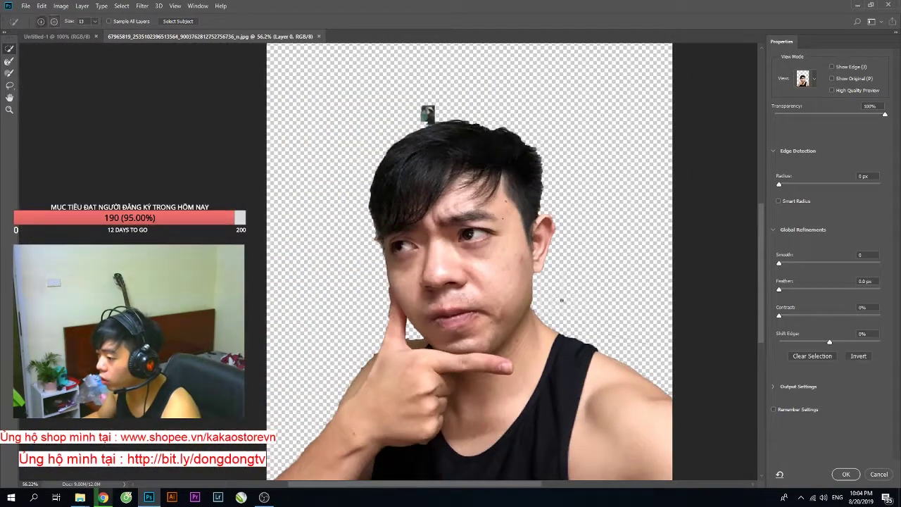
key(Return)
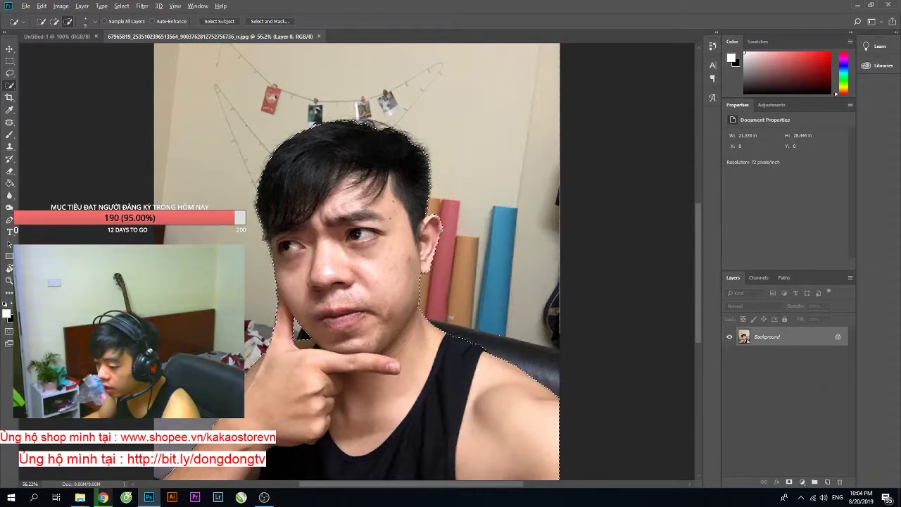
key(alt)
click(267, 22)
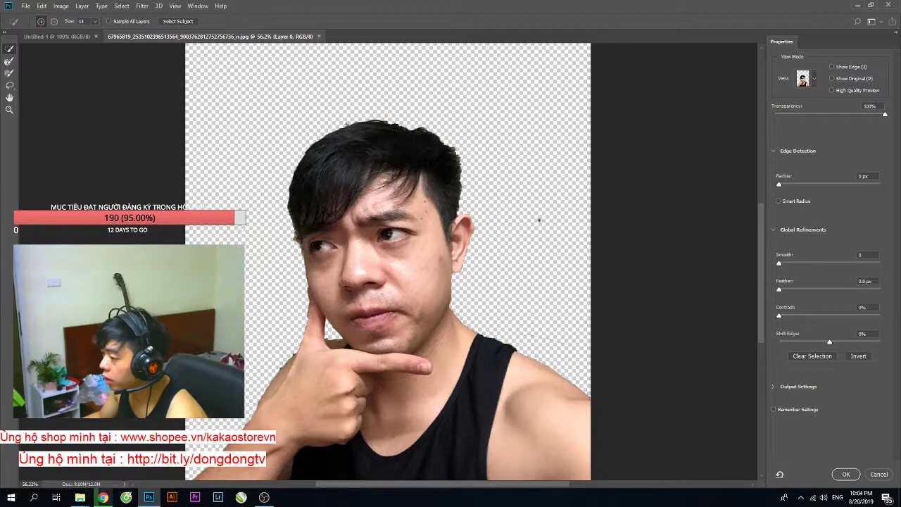
scroll(542, 239, down, 2)
scroll(511, 304, down, 2)
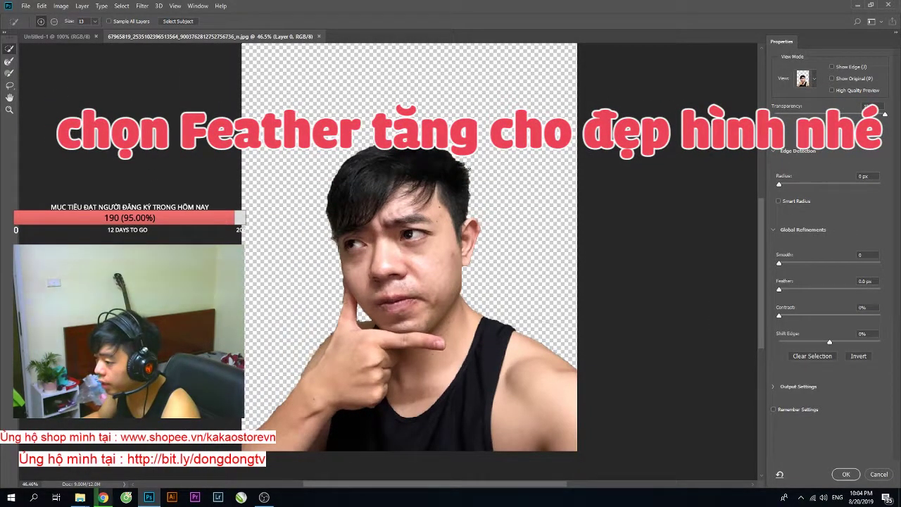
Feather the selection edges to 2.9 px in Select and Mask and apply it.
click(788, 288)
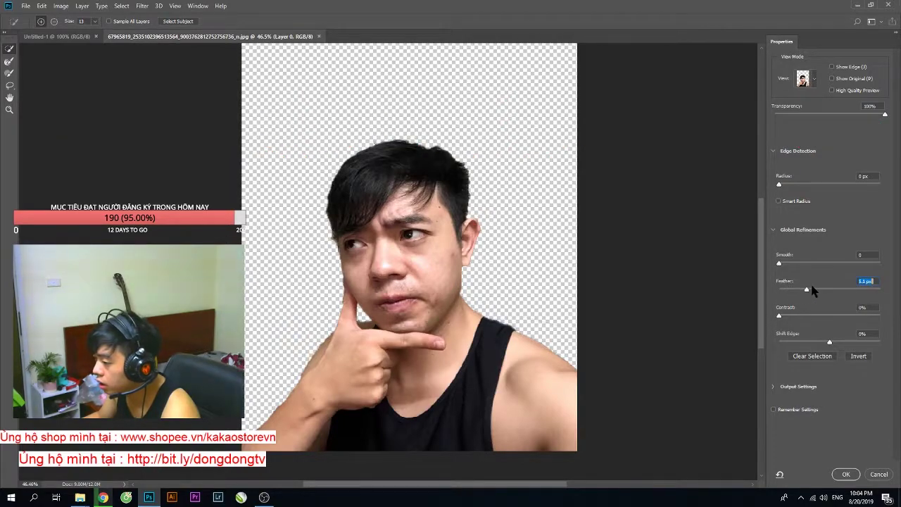
drag(811, 286, 803, 292)
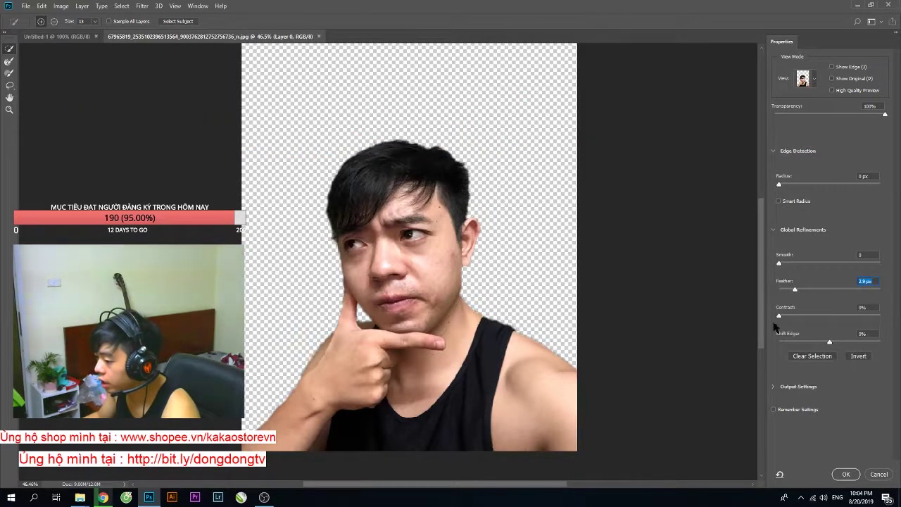
click(846, 474)
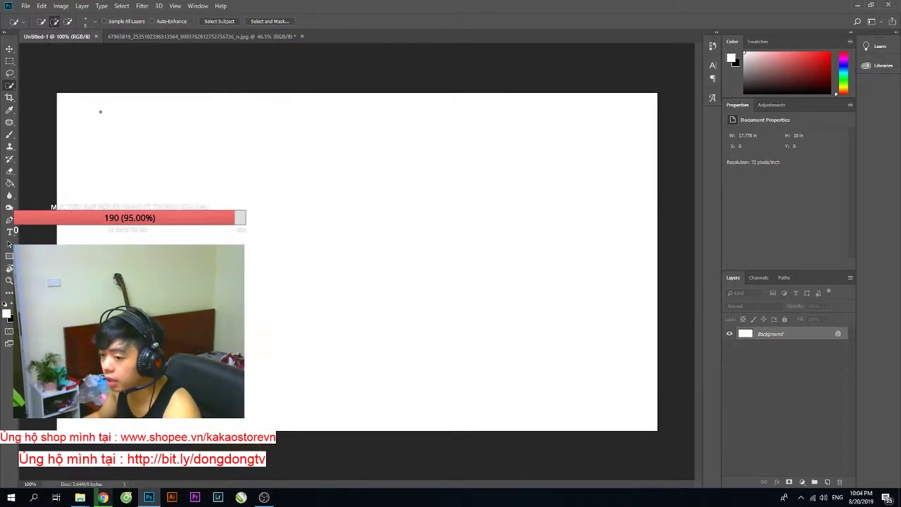
Paste the cut-out man into Untitled-1 as Layer 1 and scale him to about 47% at the bottom-left.
key(v)
key(ctrl+v)
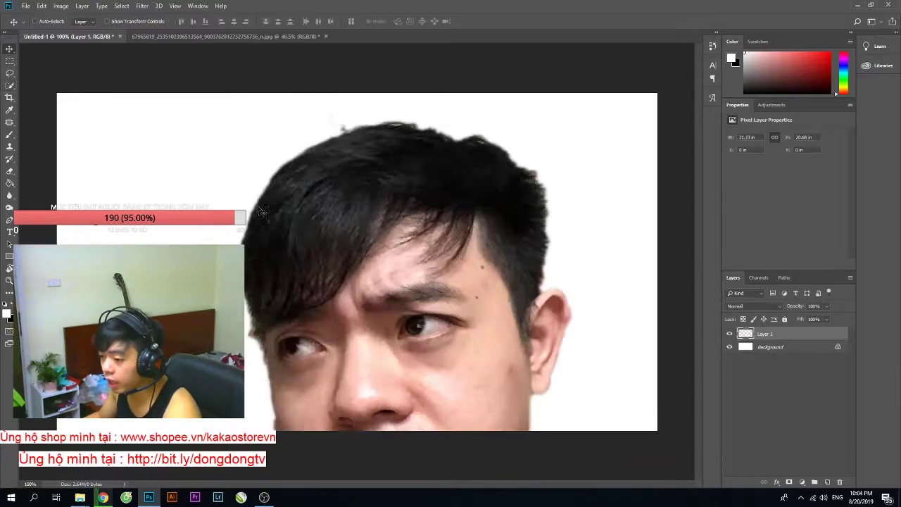
scroll(503, 363, down, 5)
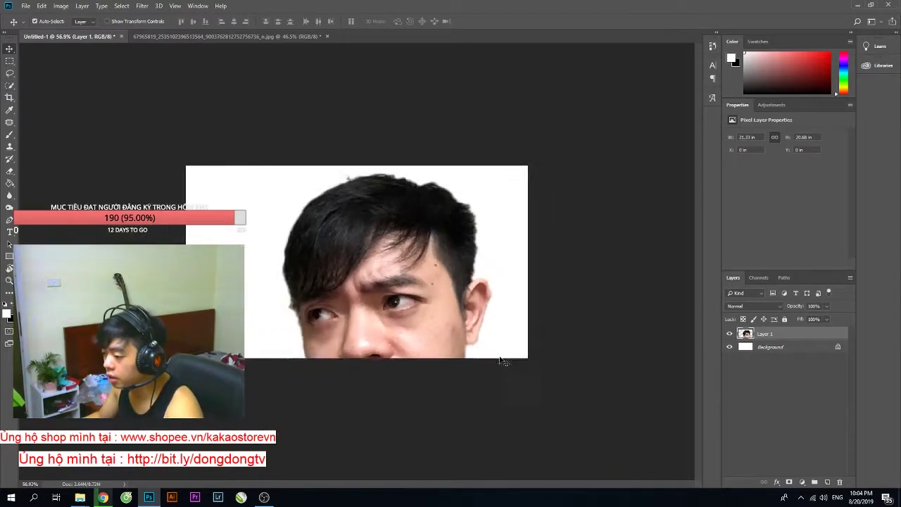
drag(421, 336, 375, 312)
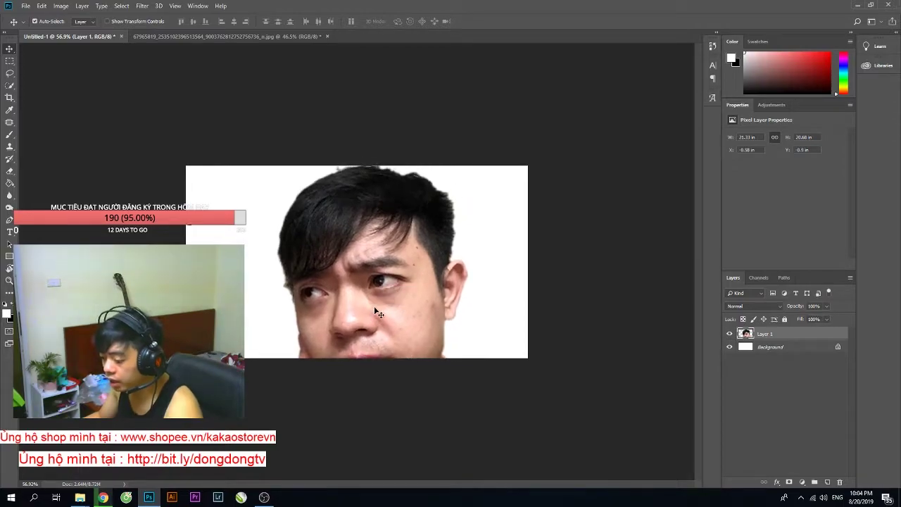
key(ctrl+t)
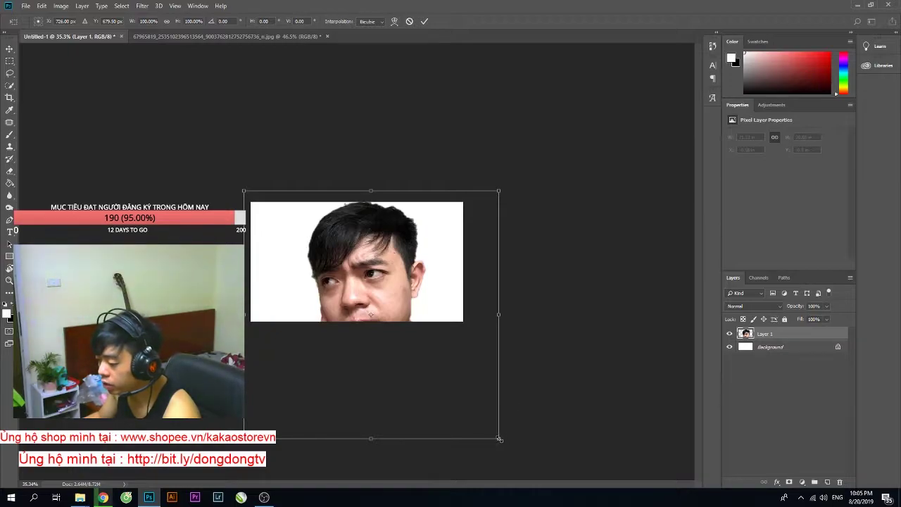
drag(499, 439, 368, 311)
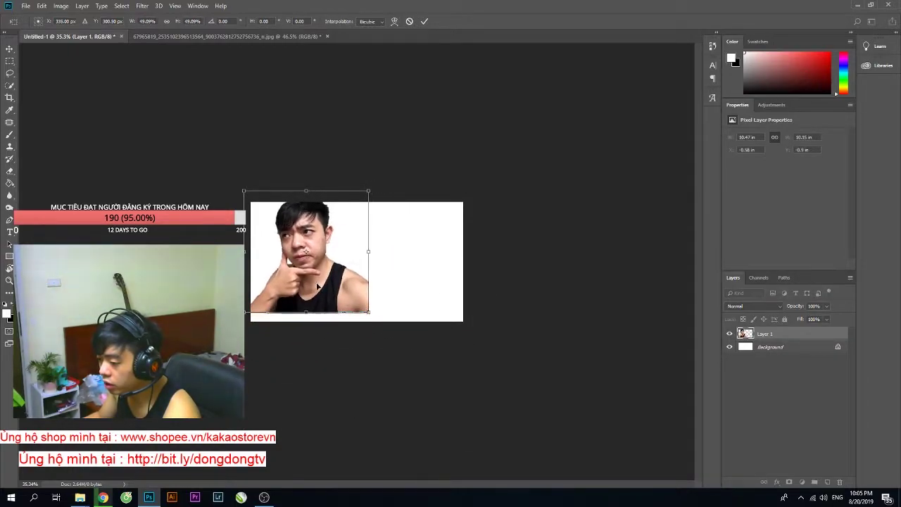
drag(317, 285, 324, 296)
drag(376, 201, 361, 213)
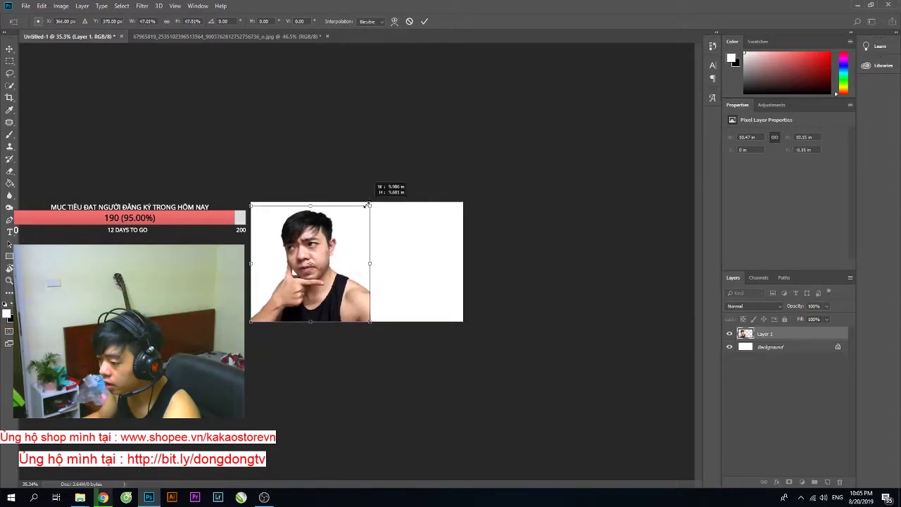
key(Return)
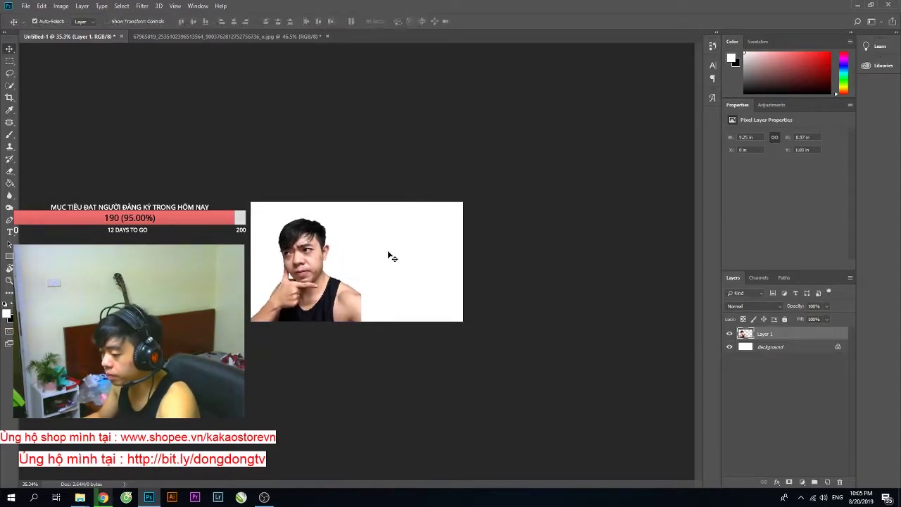
Move the man so he sits flush against the canvas's left edge.
scroll(343, 299, up, 3)
scroll(343, 300, up, 2)
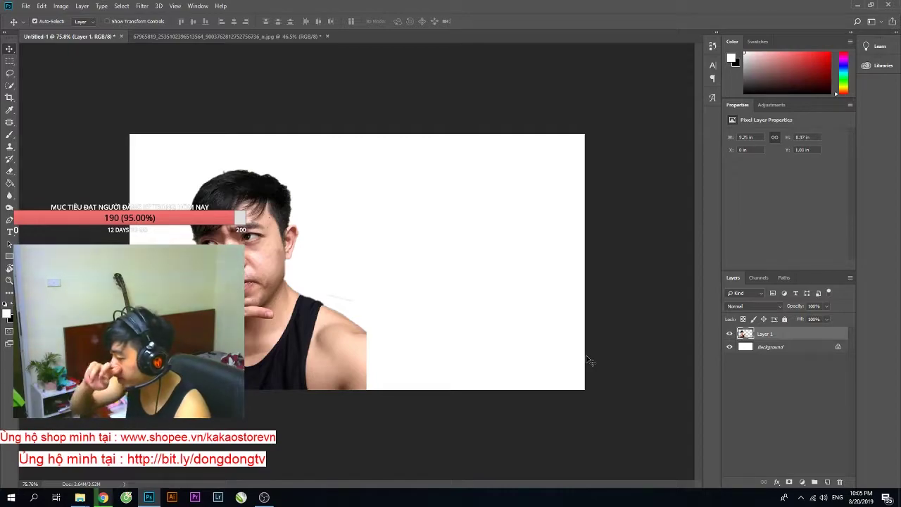
drag(247, 267, 259, 279)
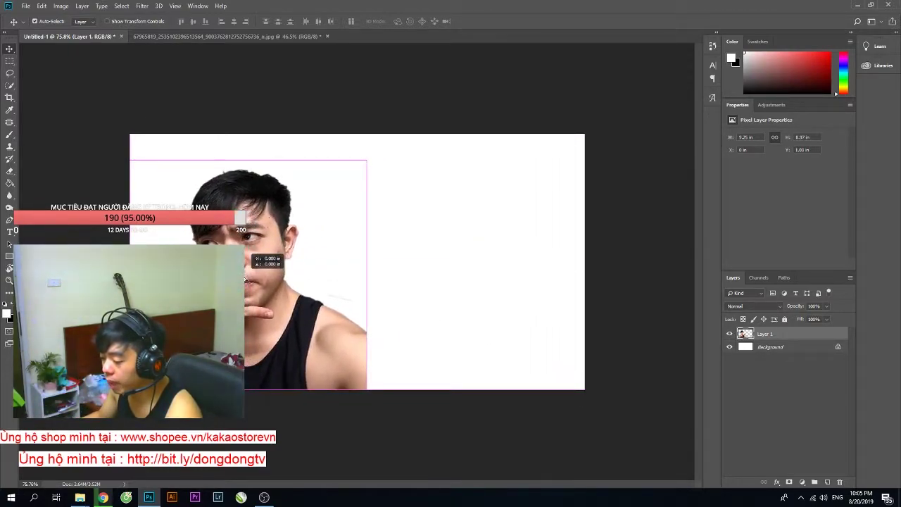
mouse_move(259, 278)
mouse_down()
mouse_move(479, 294)
mouse_move(272, 301)
mouse_move(278, 310)
mouse_up()
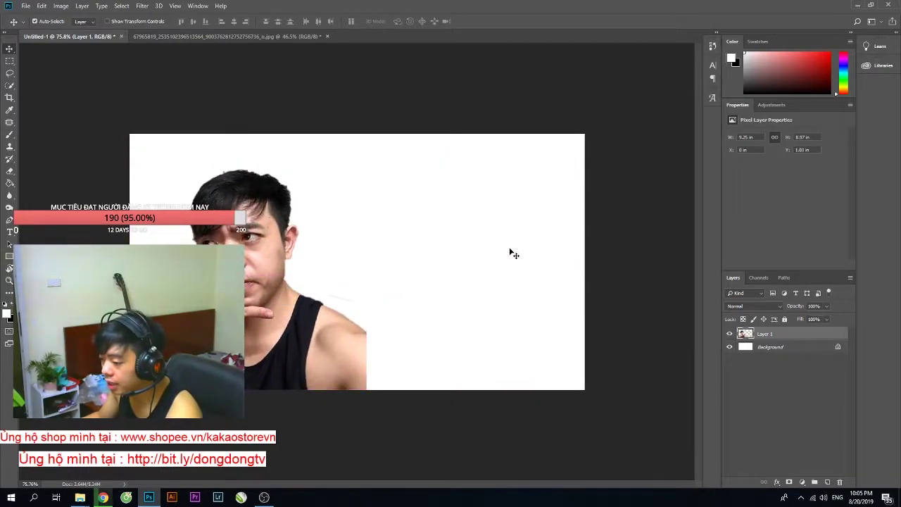
Flip Layer 1 horizontally with Free Transform so the man faces right.
key(ctrl+t)
right_click(247, 276)
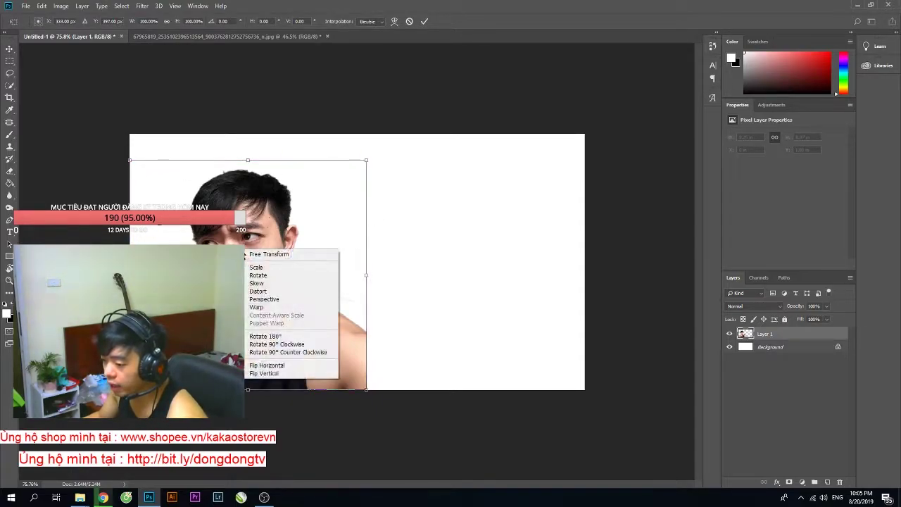
click(280, 366)
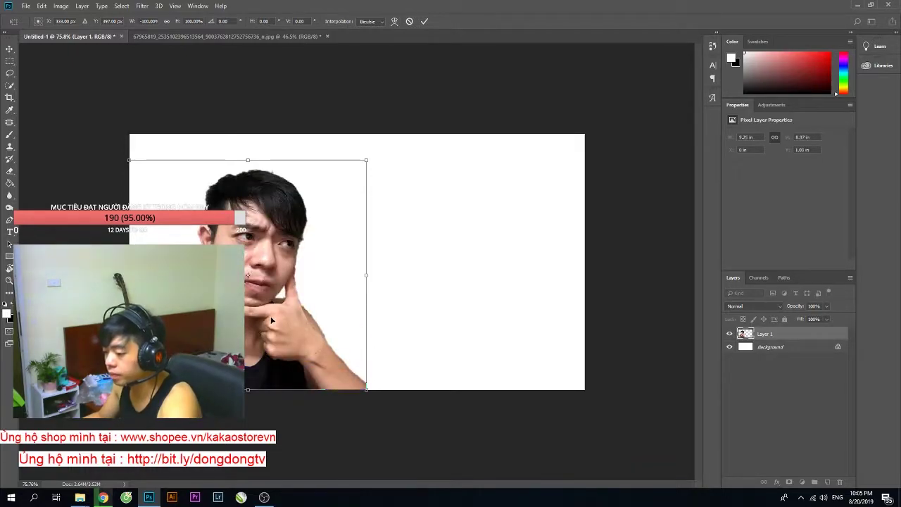
key(Return)
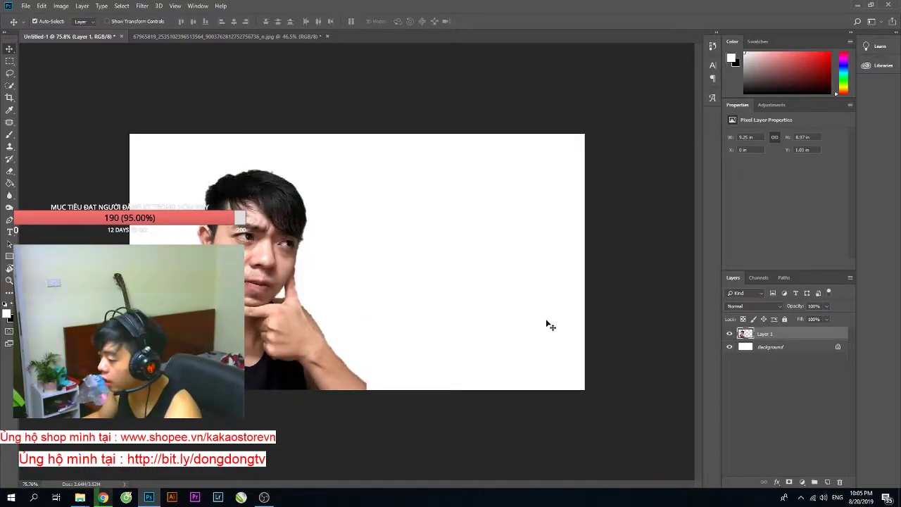
Patch out the blemishes on the man's cheek in Layer 1 with clean nearby skin.
scroll(234, 253, up, 2)
scroll(233, 253, up, 1)
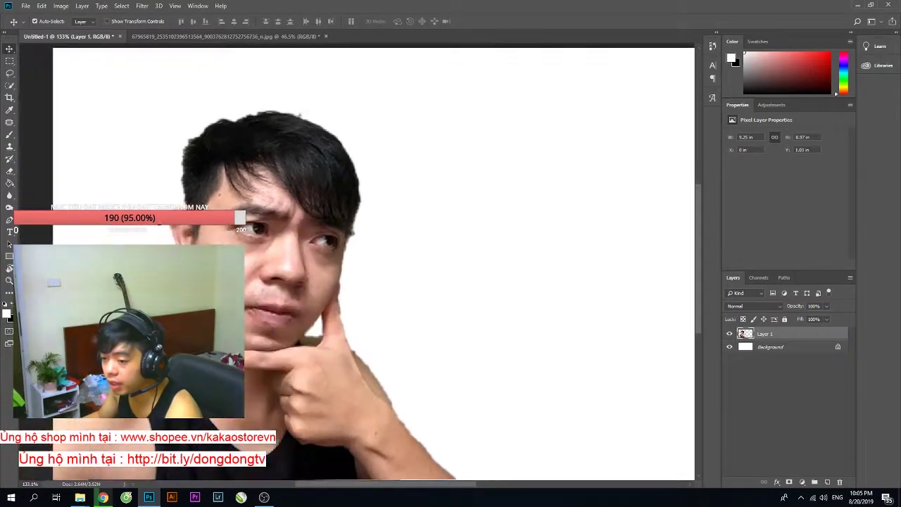
scroll(234, 252, up, 2)
click(9, 123)
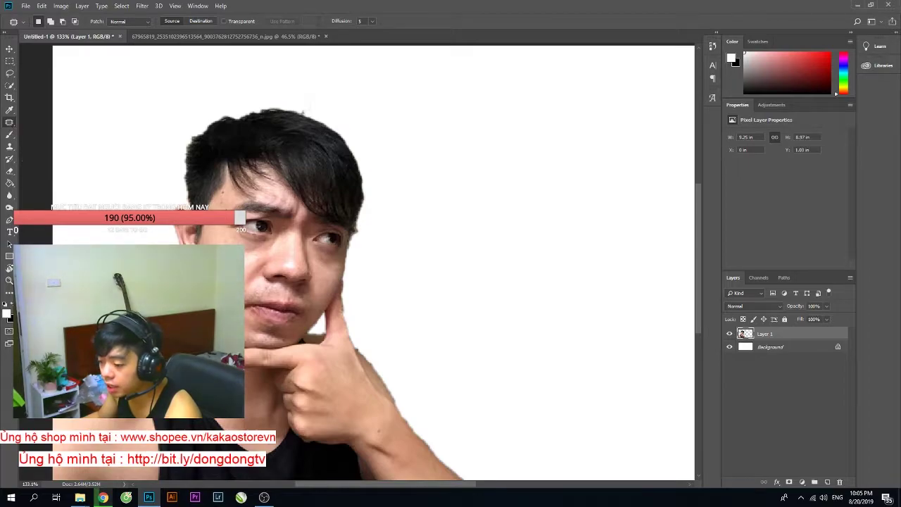
scroll(230, 237, up, 5)
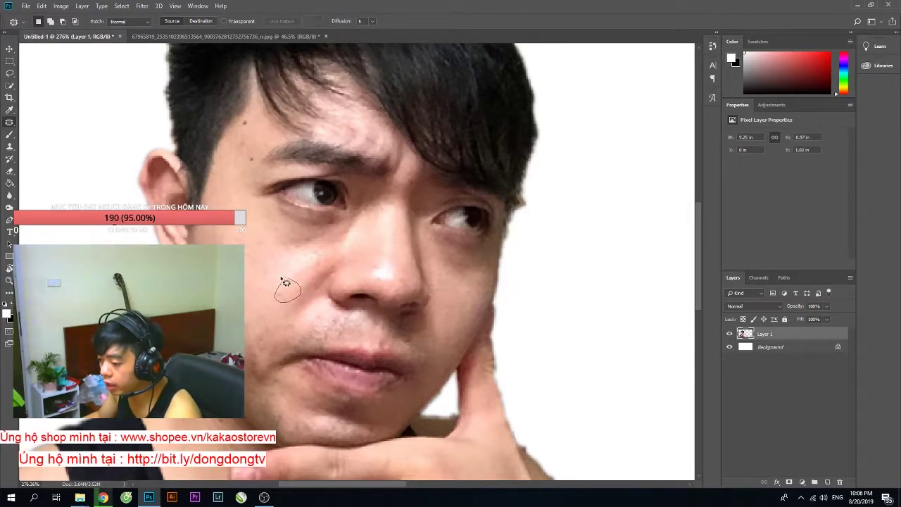
key(ctrl+d)
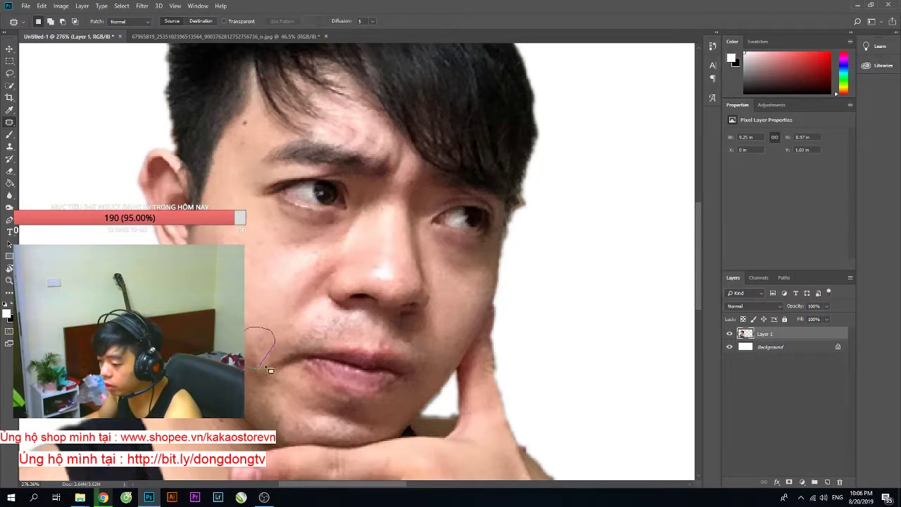
mouse_move(269, 369)
mouse_down()
mouse_move(314, 254)
mouse_move(260, 235)
mouse_up()
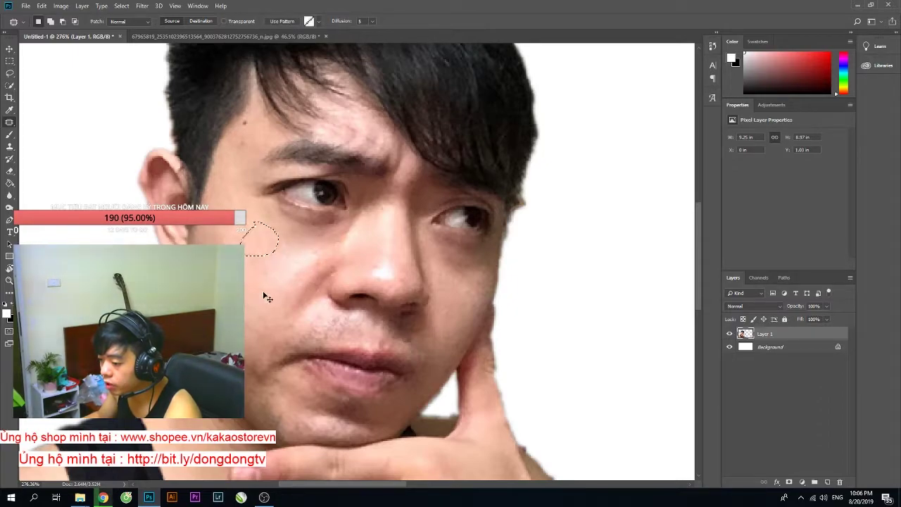
key(ctrl+d)
scroll(257, 348, down, 3)
scroll(282, 338, down, 2)
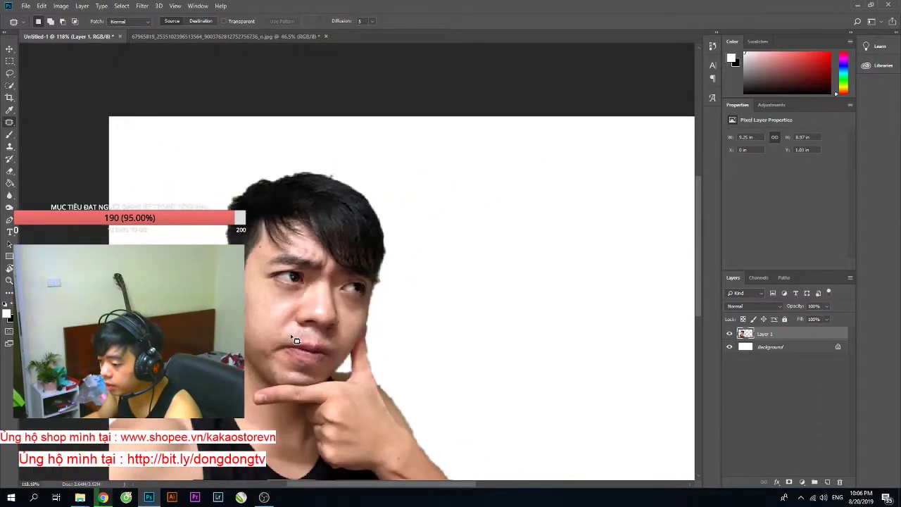
scroll(295, 341, down, 1)
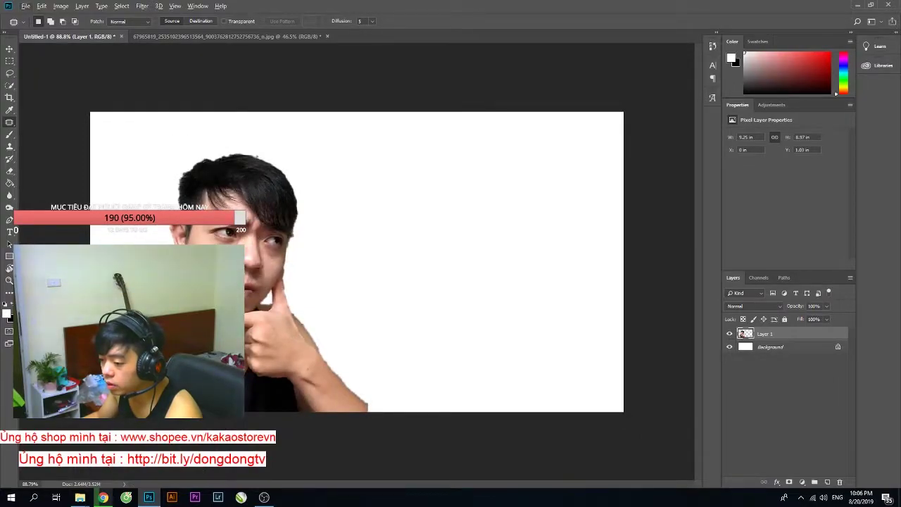
scroll(268, 261, down, 1)
key(v)
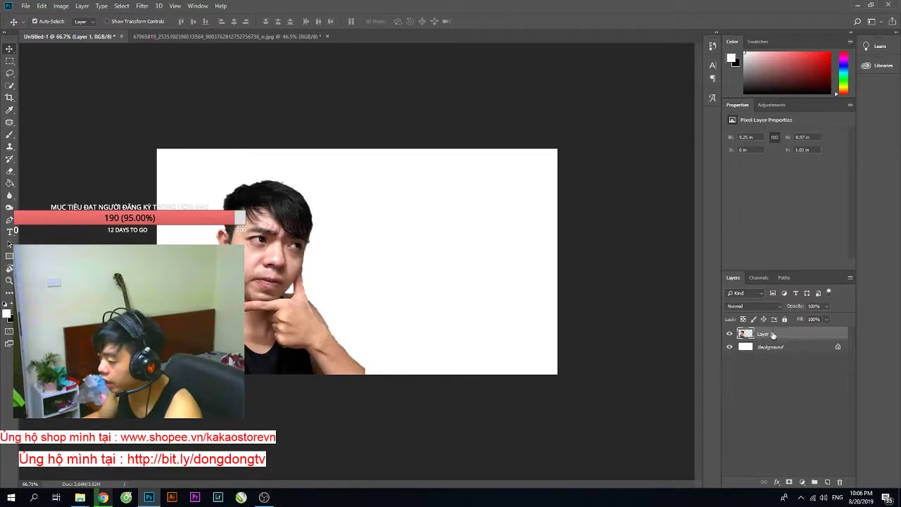
Apply a Camera Raw Filter to the selfie with Temperature -10 and Contrast +4.
click(336, 307)
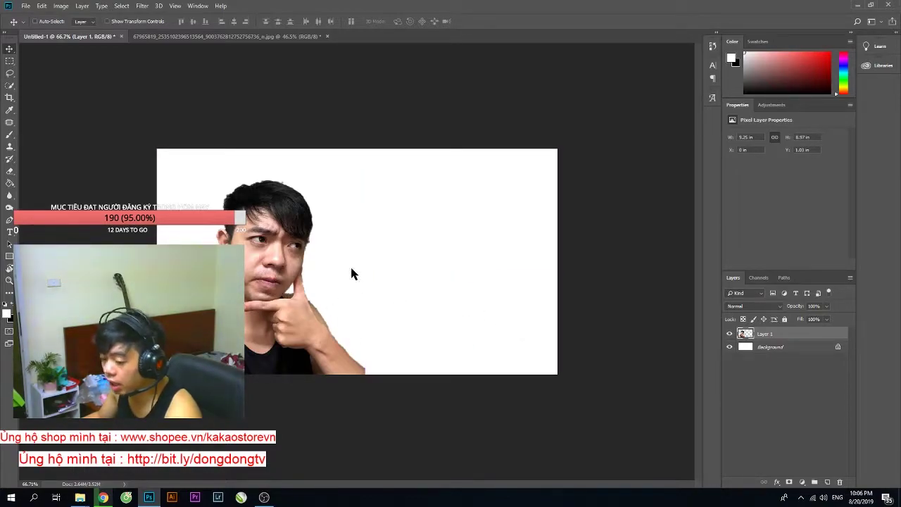
key(shift+ctrl+a)
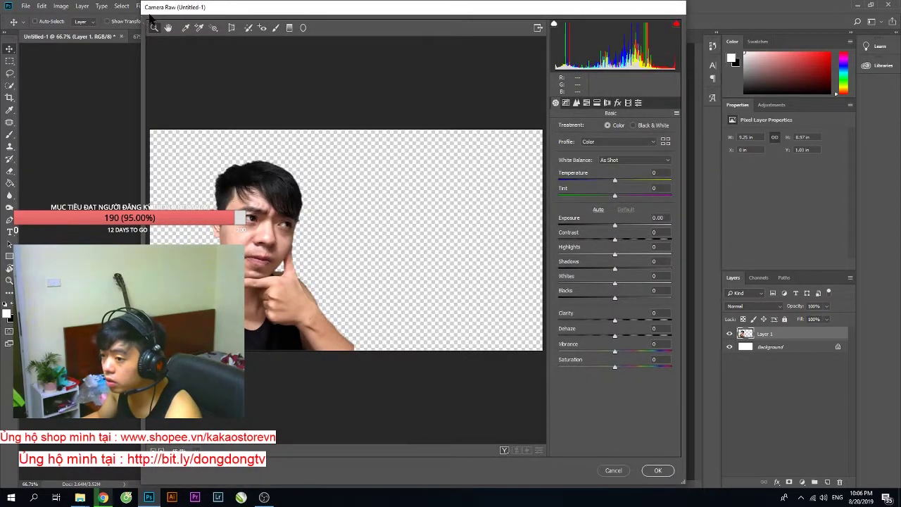
drag(614, 180, 609, 183)
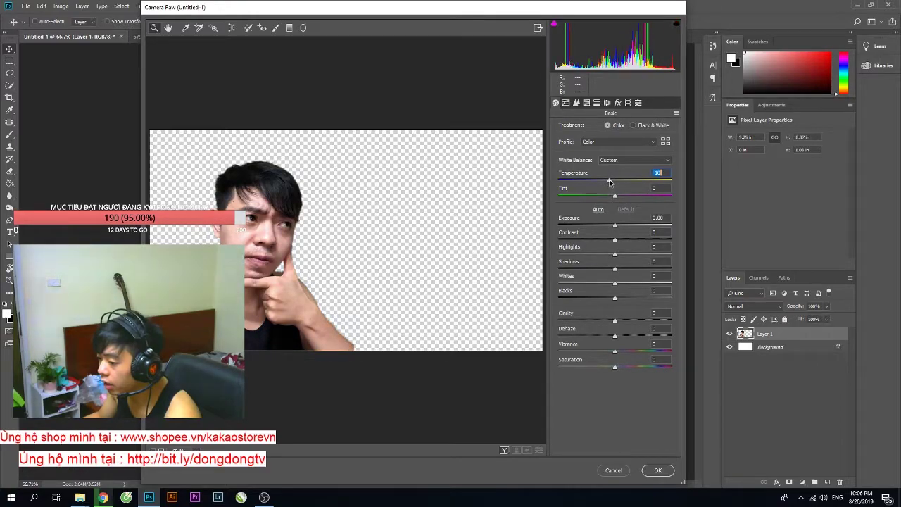
drag(618, 243, 620, 242)
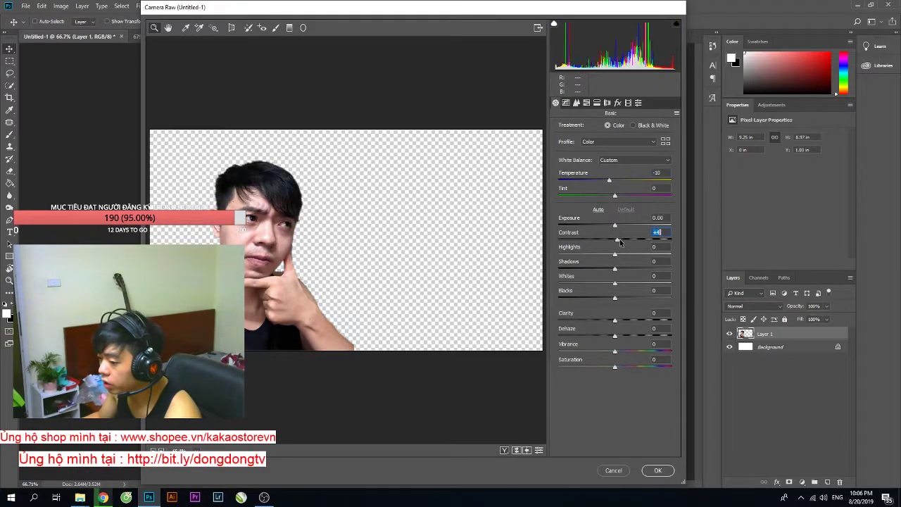
click(657, 470)
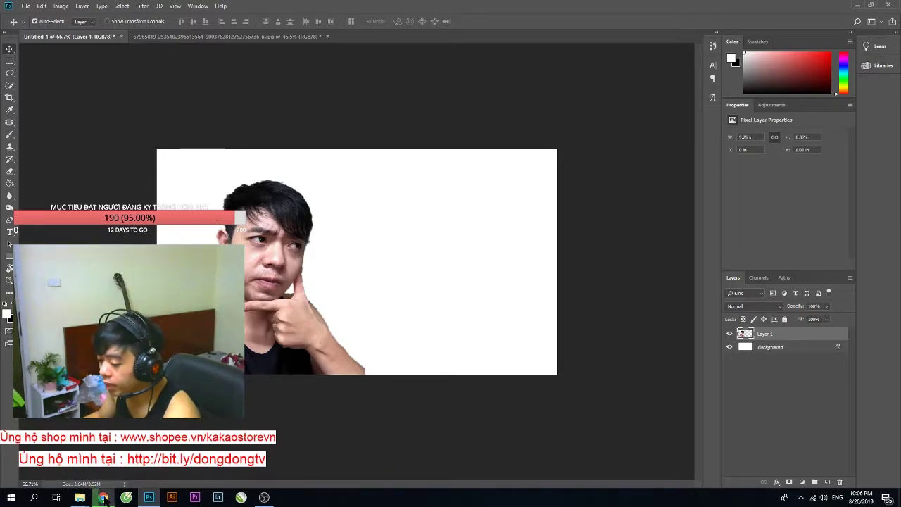
Search Google for 'cartoon background' in a new Chrome tab and open Images results.
click(102, 497)
click(336, 11)
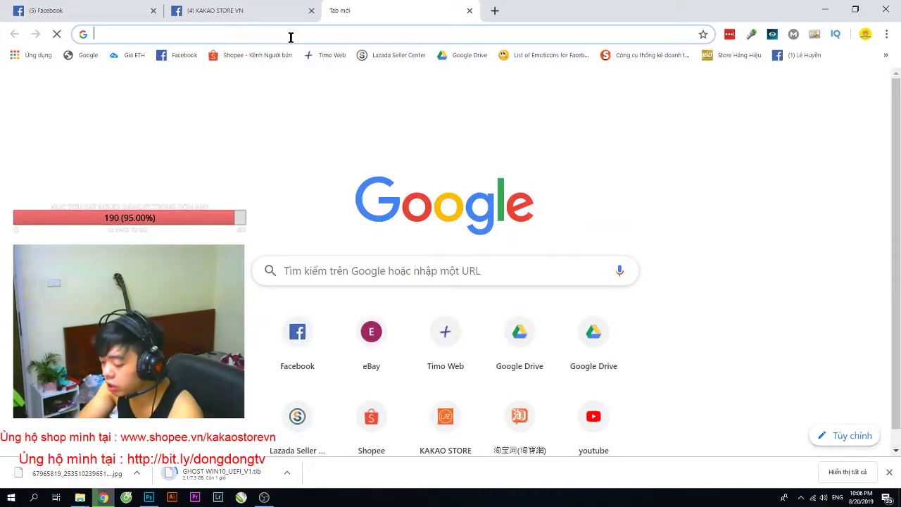
text(cartoon)
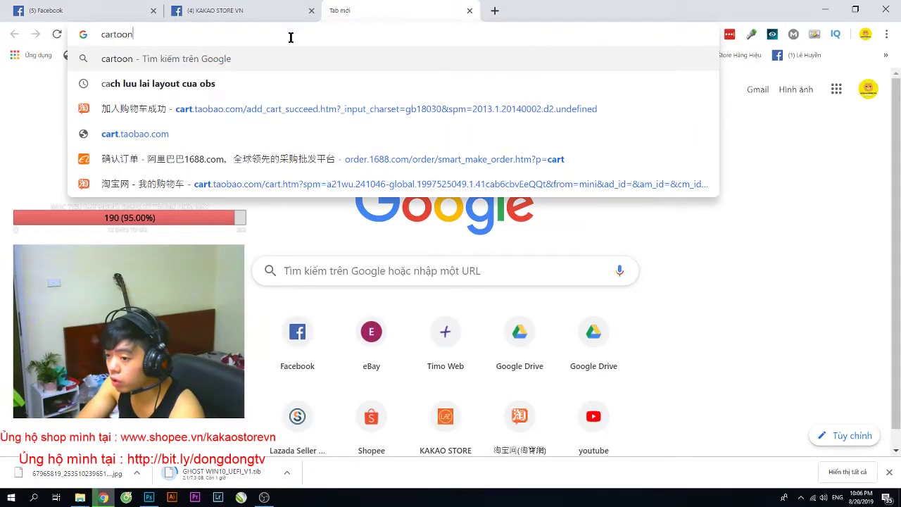
text(+background)
key(Return)
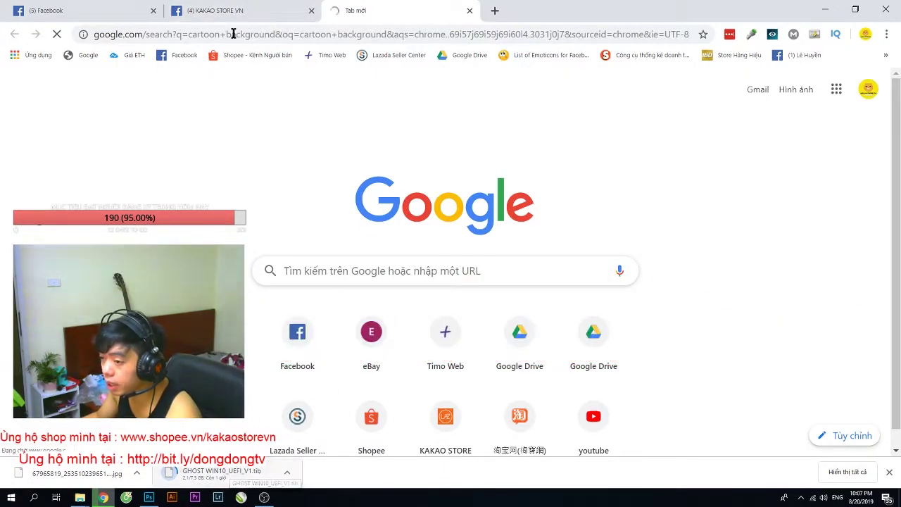
click(232, 19)
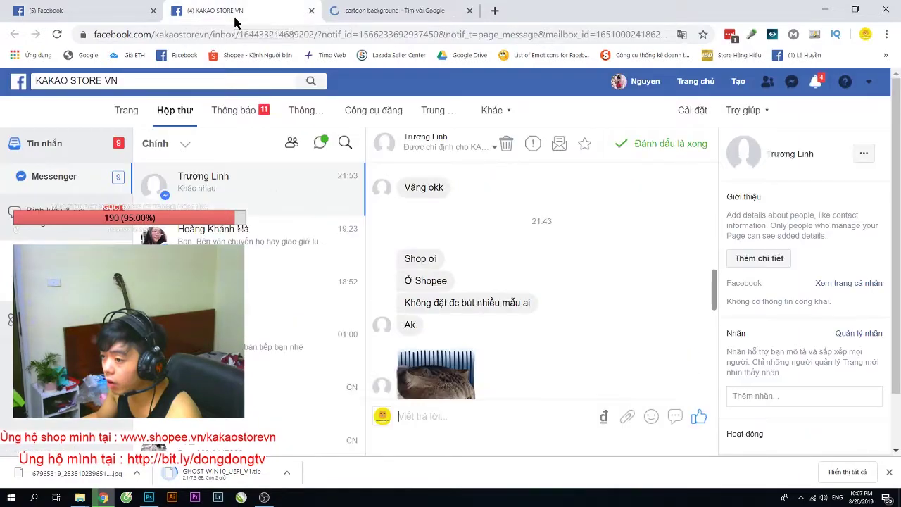
click(374, 20)
scroll(493, 280, down, 2)
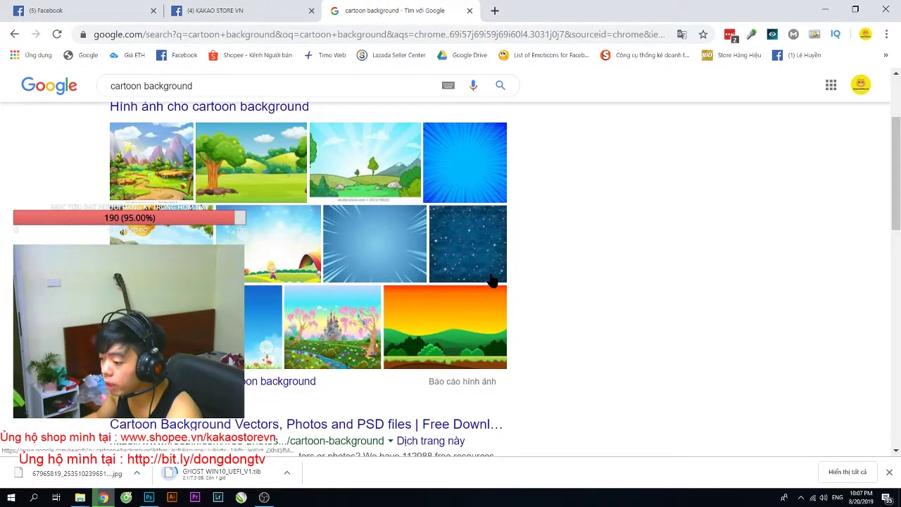
click(209, 109)
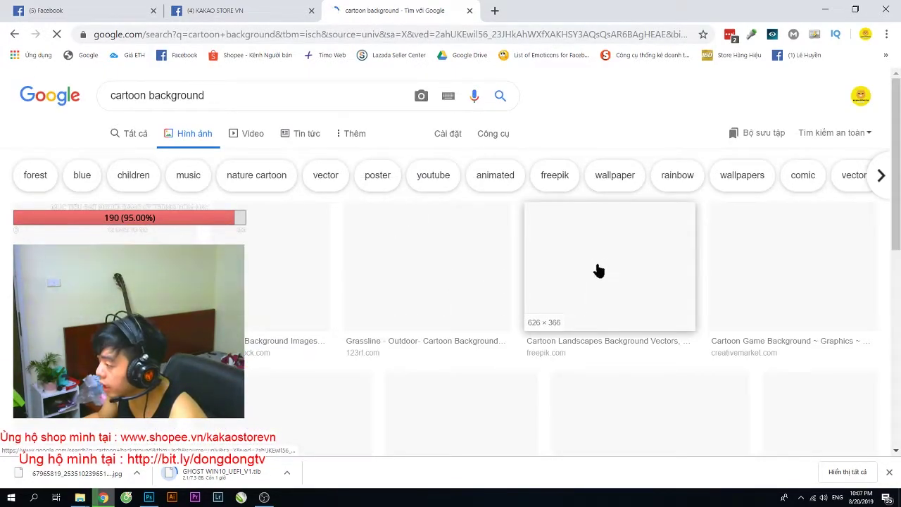
Copy the orange comic-book sunburst image and return to Photoshop.
scroll(532, 330, down, 2)
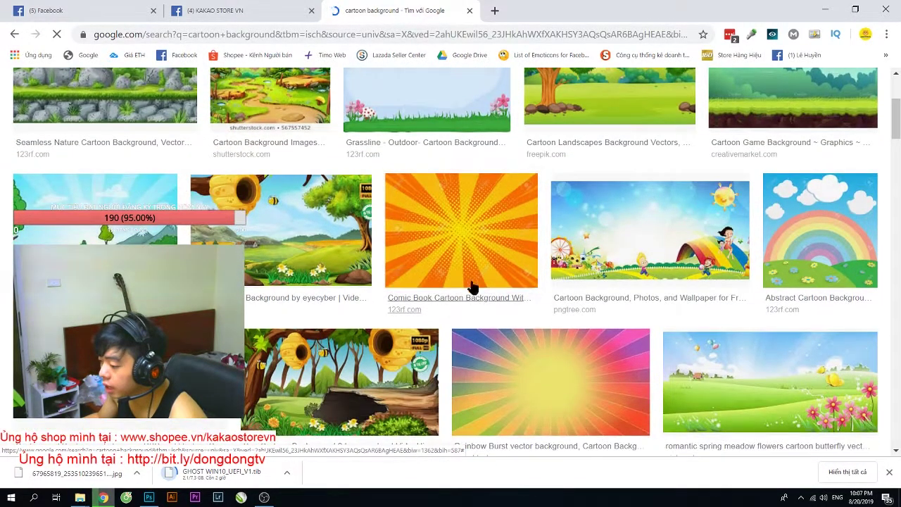
scroll(465, 243, up, 2)
scroll(484, 315, down, 3)
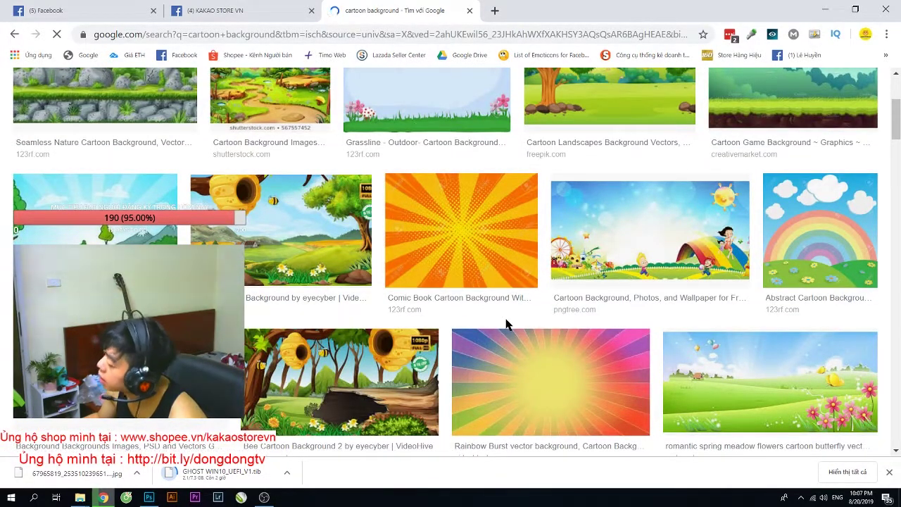
click(505, 320)
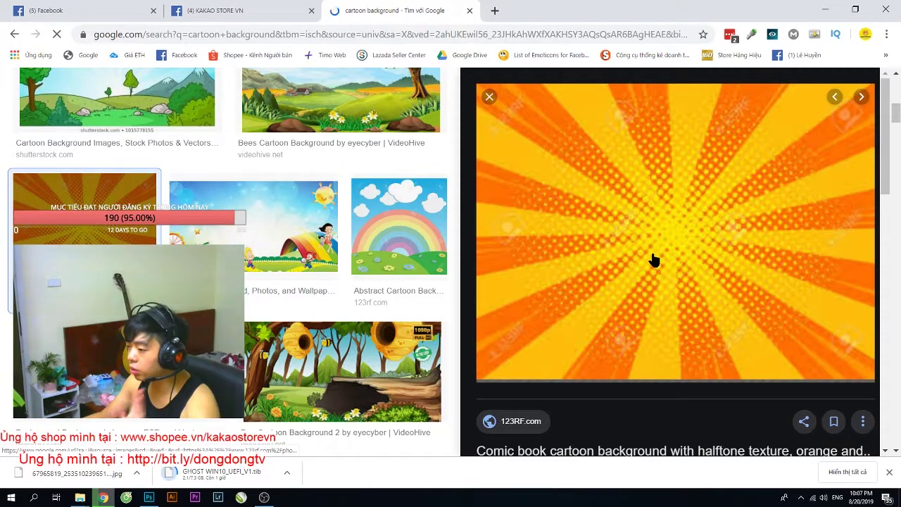
right_click(625, 206)
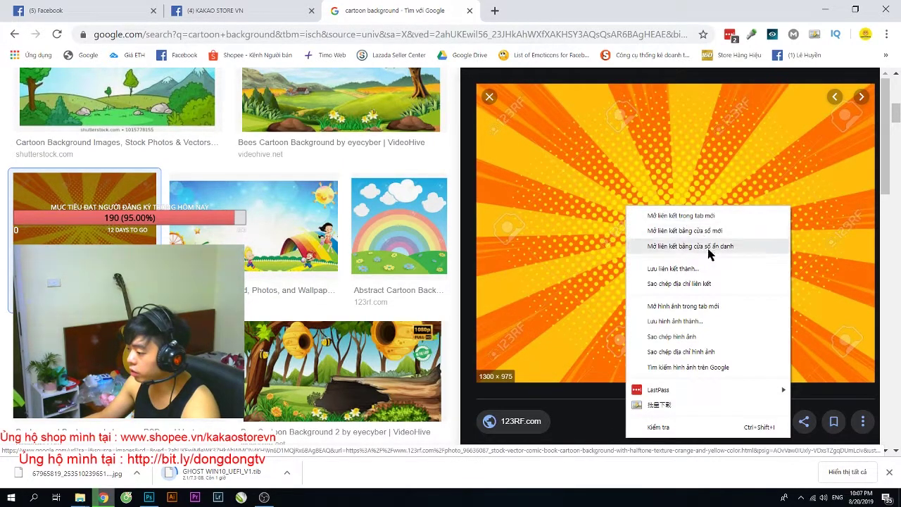
click(672, 336)
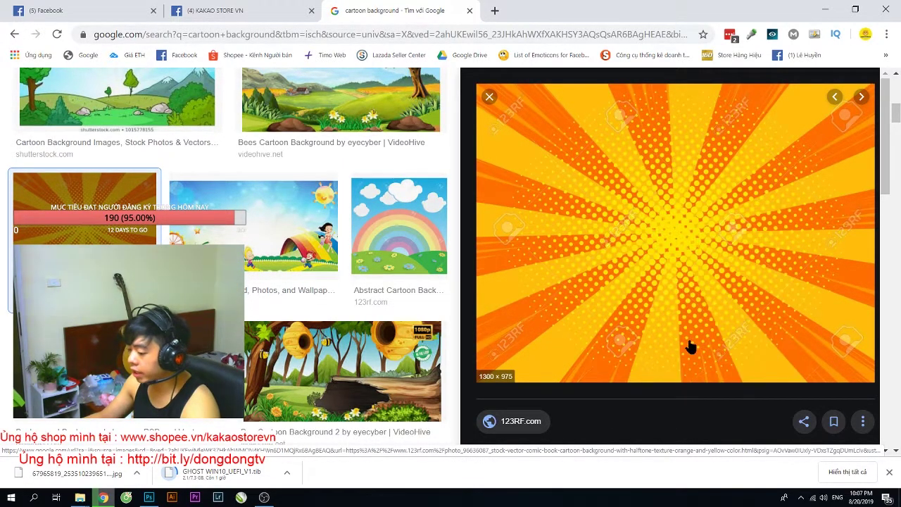
click(149, 497)
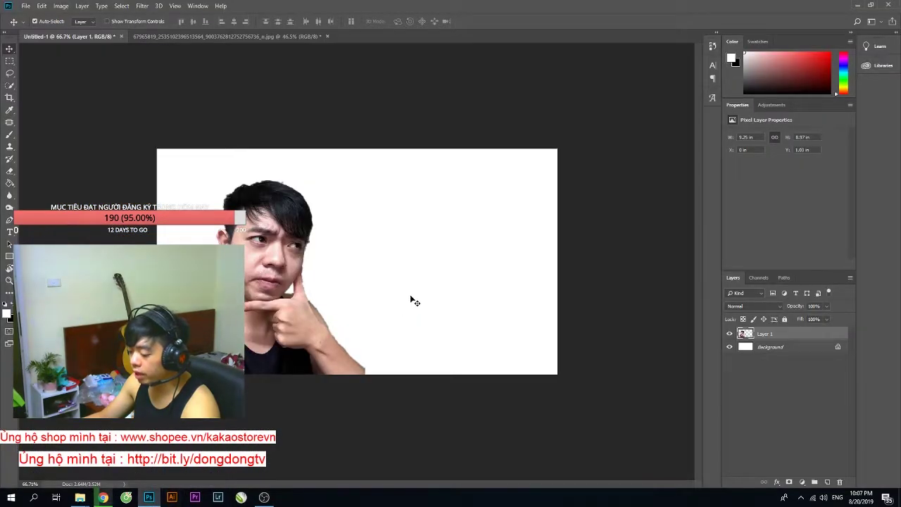
Paste the sunburst as Layer 2, scale it to cover the canvas, and place it beneath the selfie.
key(ctrl+v)
key(ctrl+t)
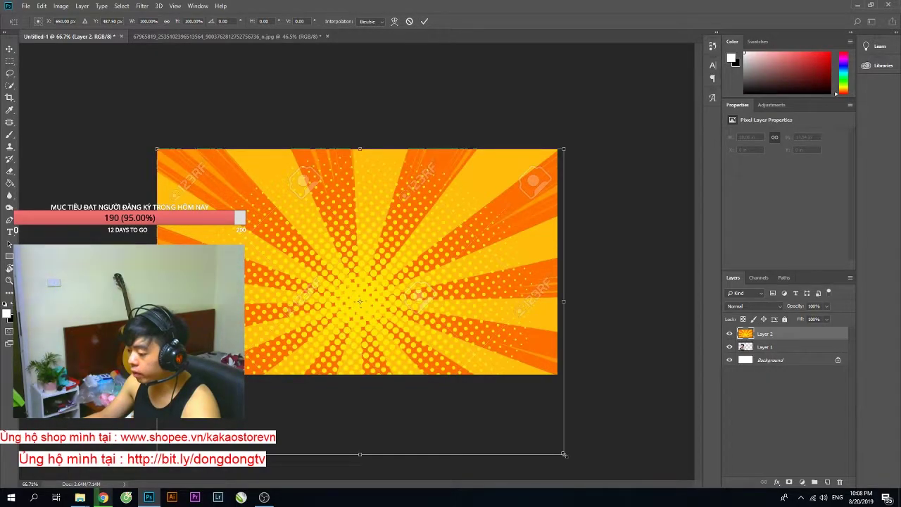
drag(563, 454, 587, 410)
drag(467, 367, 465, 337)
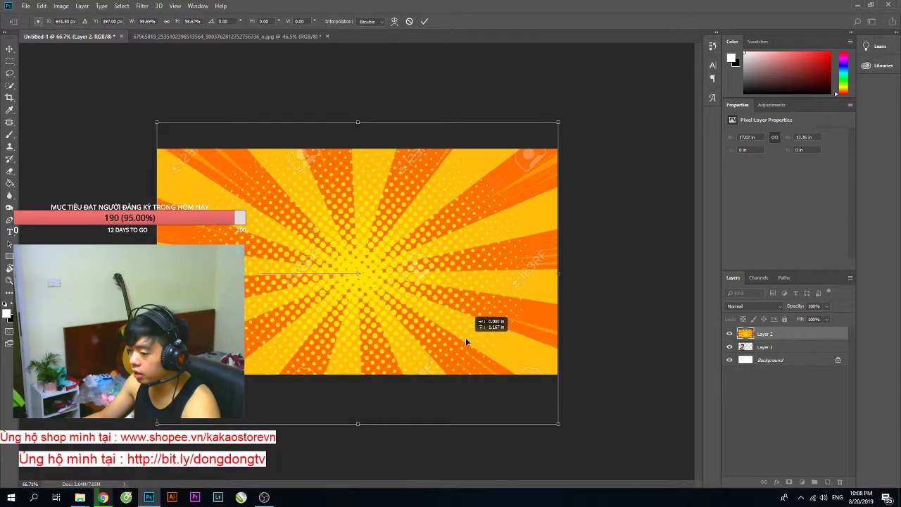
key(Return)
mouse_move(760, 334)
mouse_down()
mouse_move(759, 357)
mouse_move(766, 352)
mouse_up()
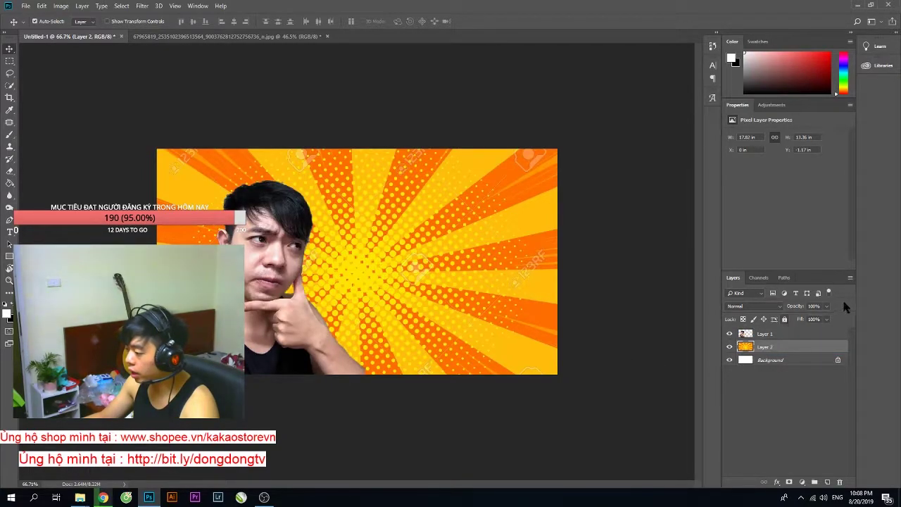
Set the sunburst layer to 64% opacity and Hue/Saturation Lightness -2.
click(826, 306)
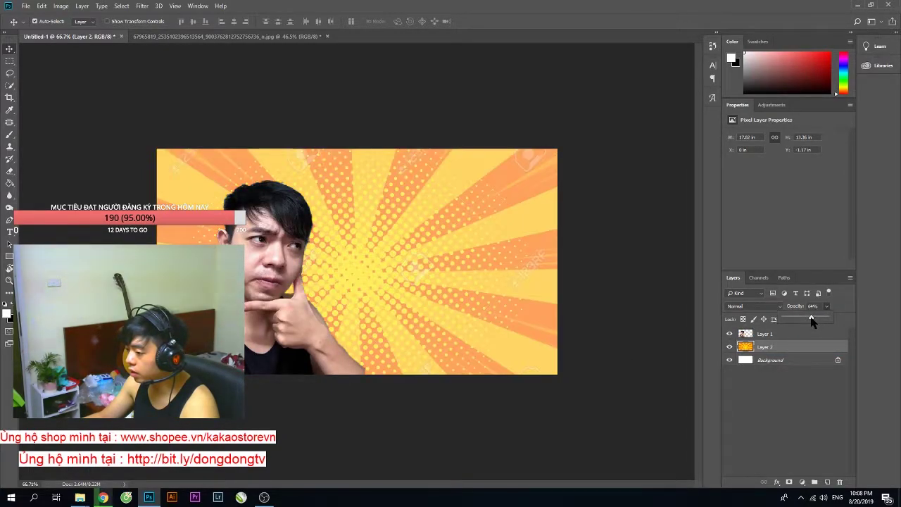
click(610, 318)
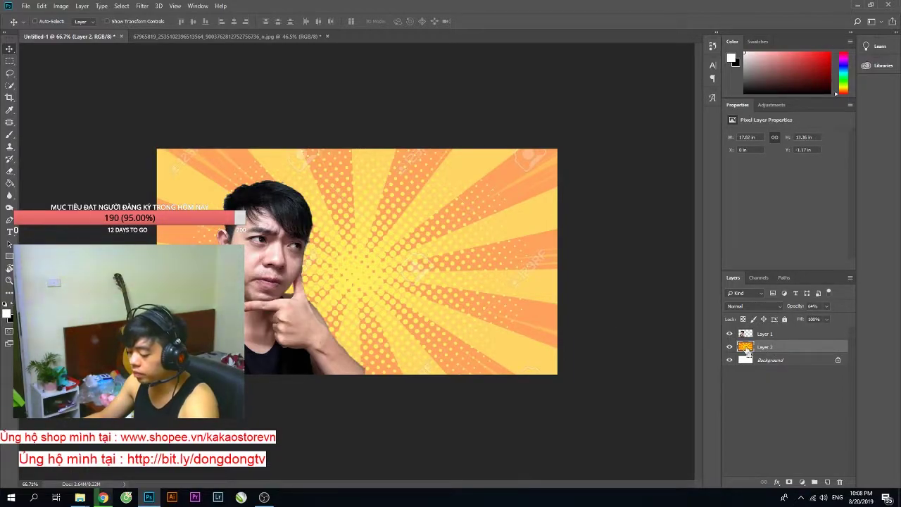
key(ctrl+u)
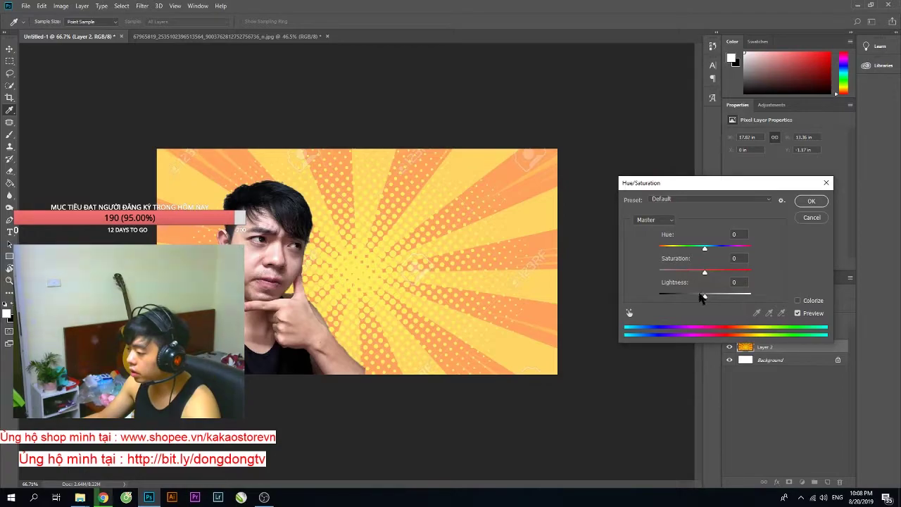
mouse_move(706, 299)
mouse_down()
mouse_move(698, 297)
mouse_move(705, 298)
mouse_up()
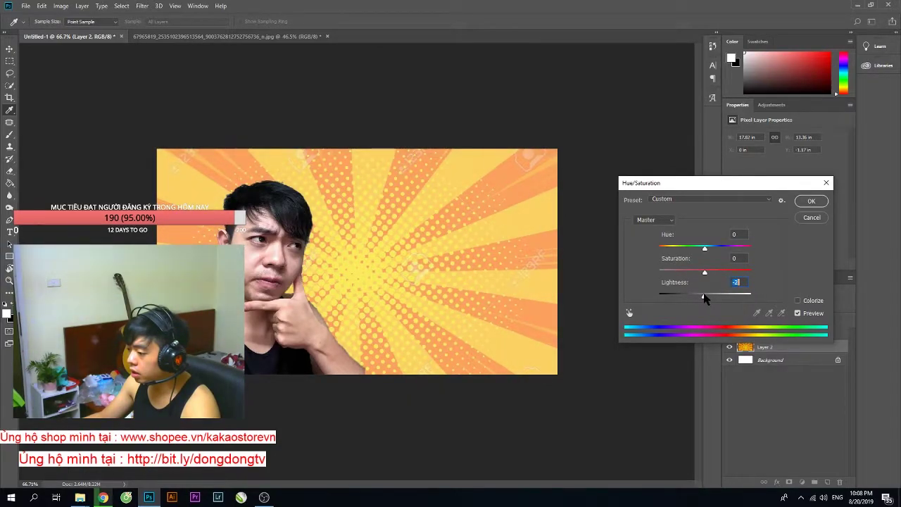
click(802, 203)
key(v)
click(611, 263)
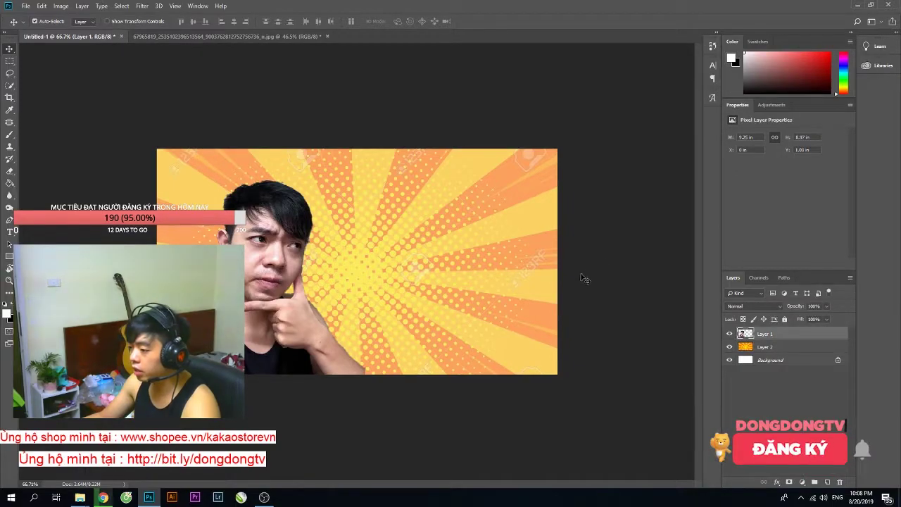
Scroll around the canvas and clear the layer selection.
scroll(527, 277, down, 3)
scroll(502, 283, down, 3)
scroll(416, 304, down, 1)
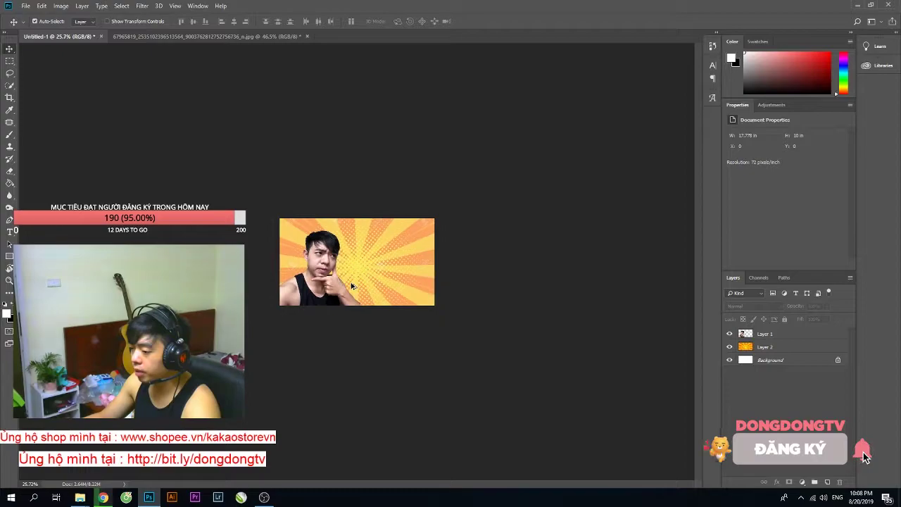
scroll(351, 229, up, 2)
scroll(351, 229, up, 2)
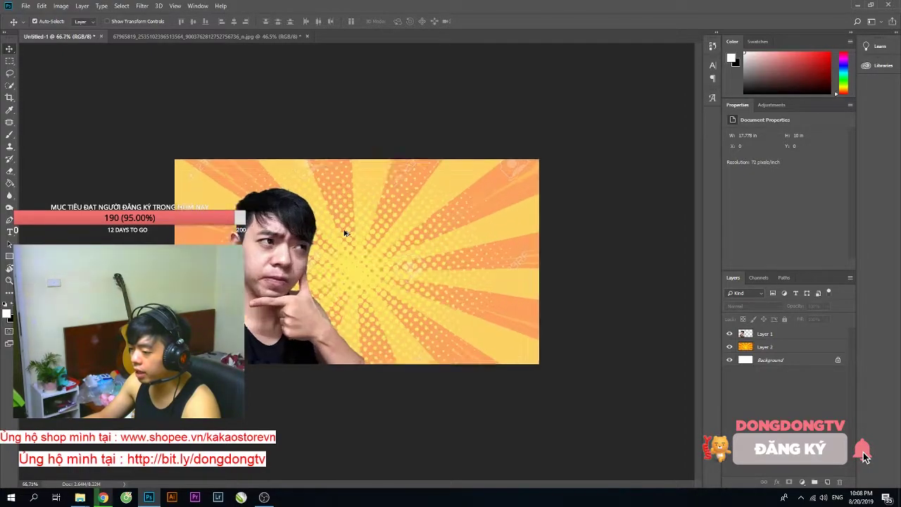
scroll(344, 232, up, 1)
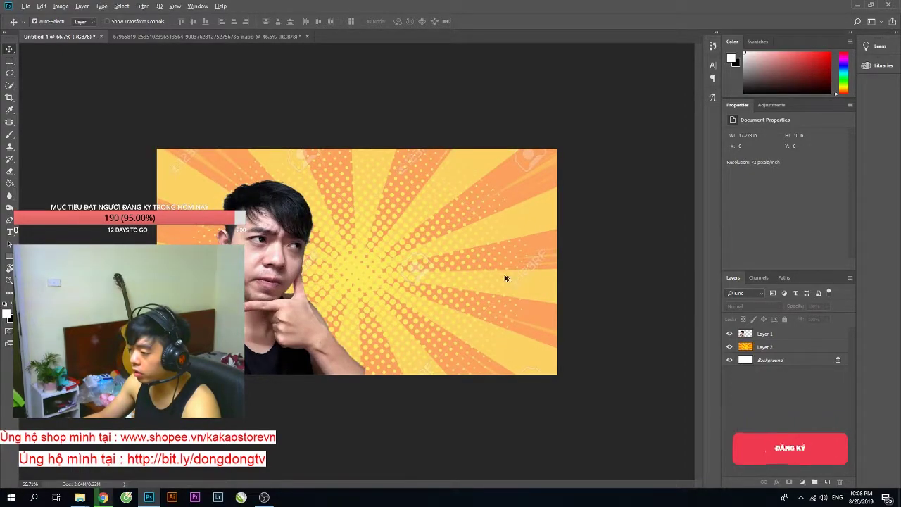
scroll(493, 285, up, 1)
click(262, 280)
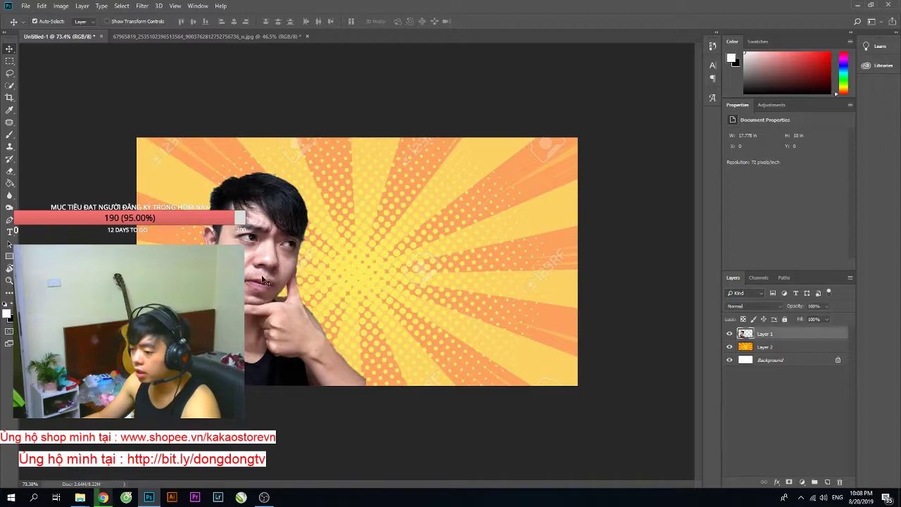
click(591, 273)
click(598, 248)
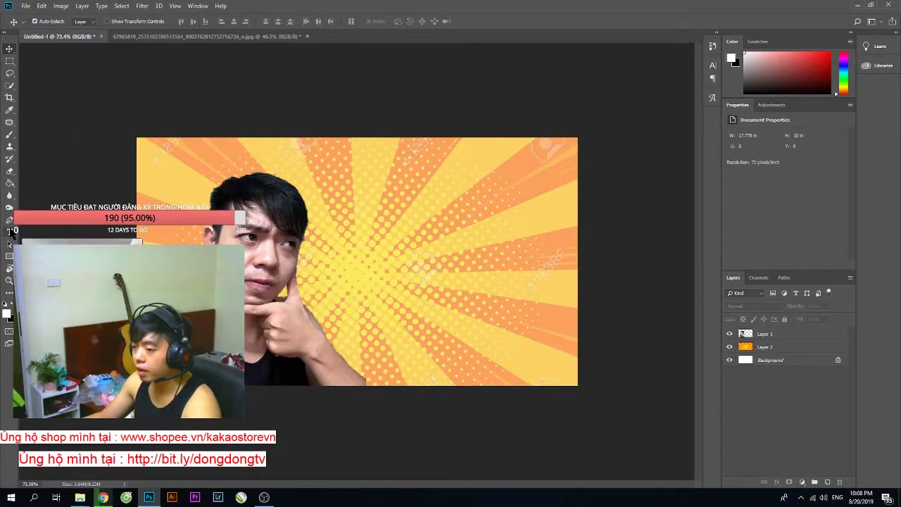
Type the title 'REVIEW QUẦN BÒ SALE PULL&BEAR' in the upper middle, replacing a first draft.
click(10, 232)
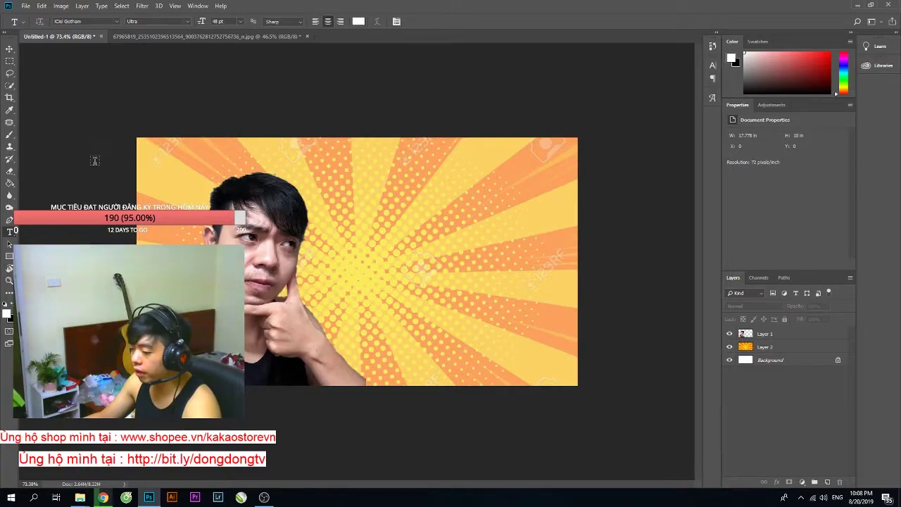
click(349, 206)
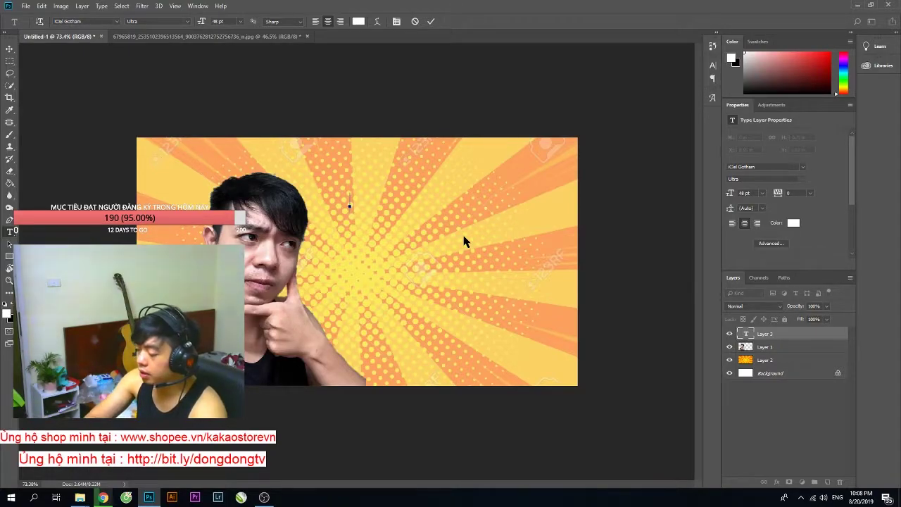
text(CÁ)
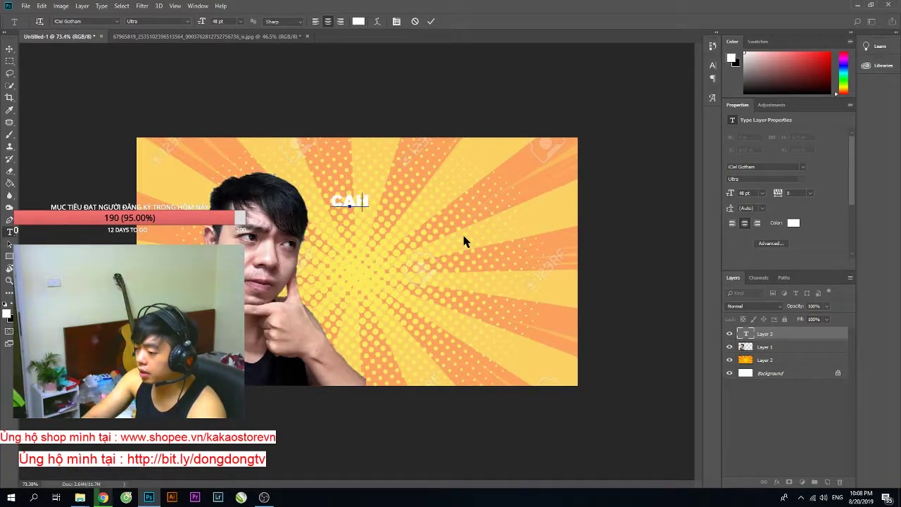
text(CH CHON QUẦ)
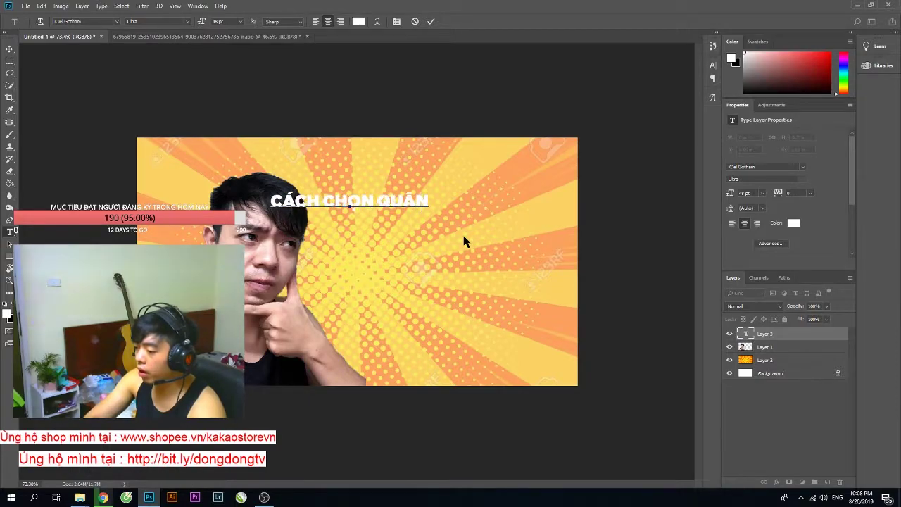
text(N BO)
key(ctrl+a)
key(BackSpace)
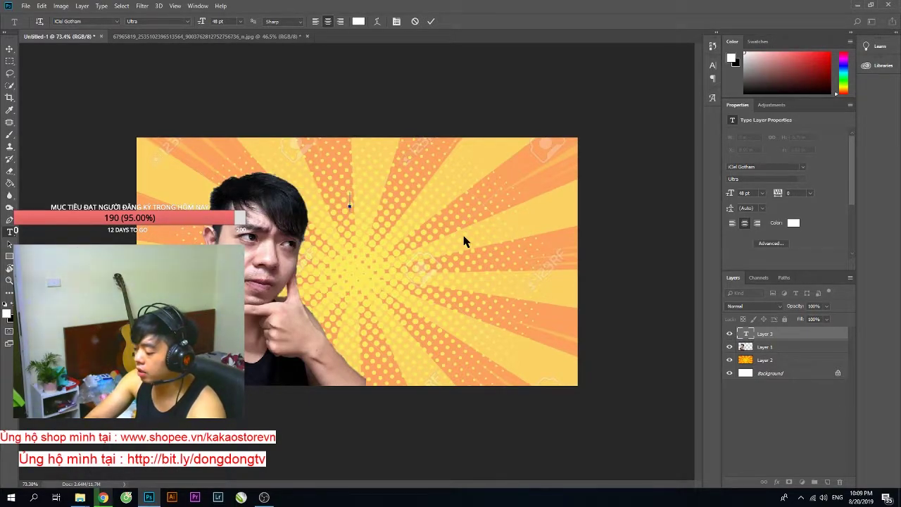
text(REVIEW)
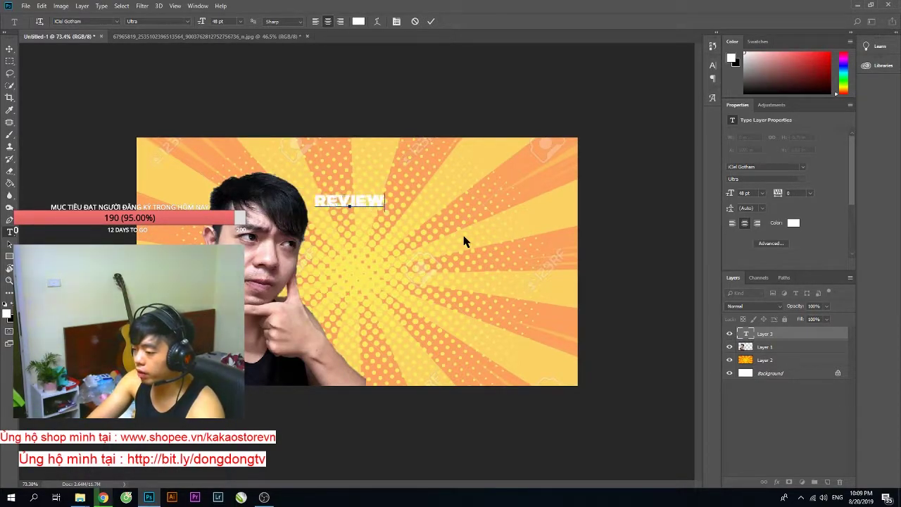
text( QUẦN BÒ SA)
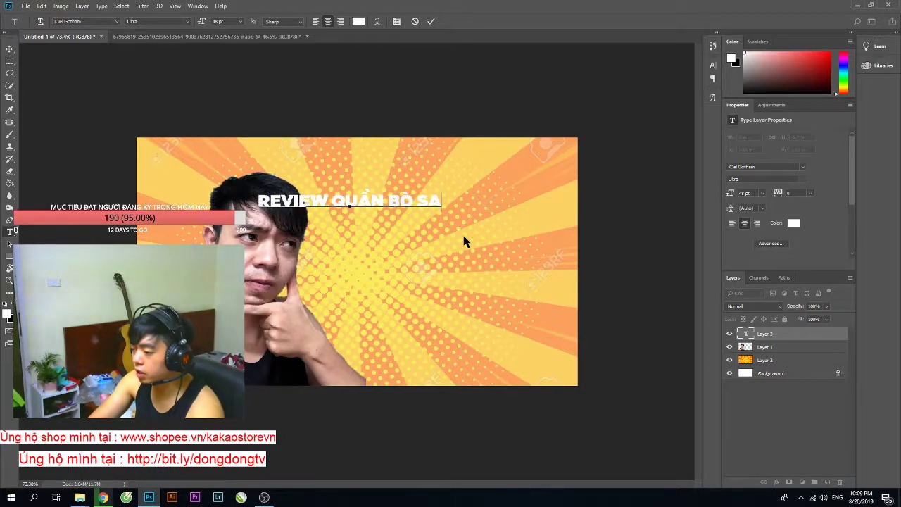
text(LE PULL)
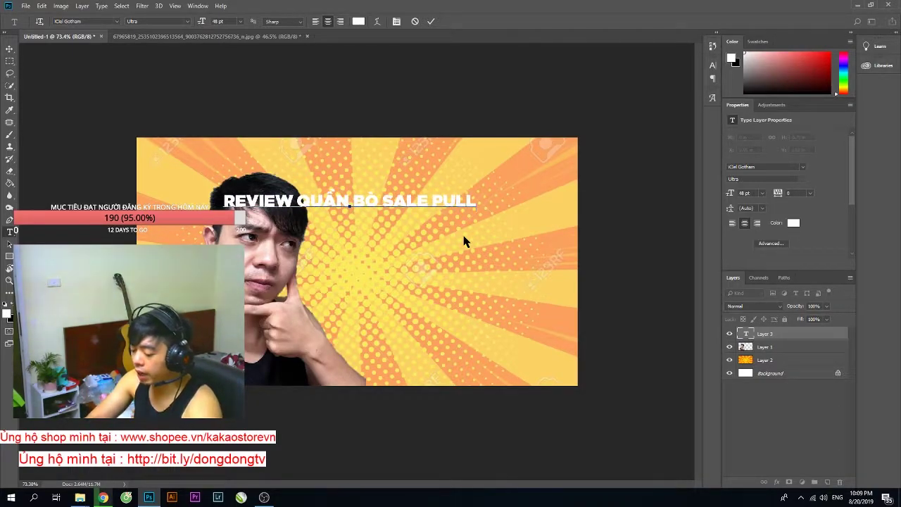
text(&BEAR)
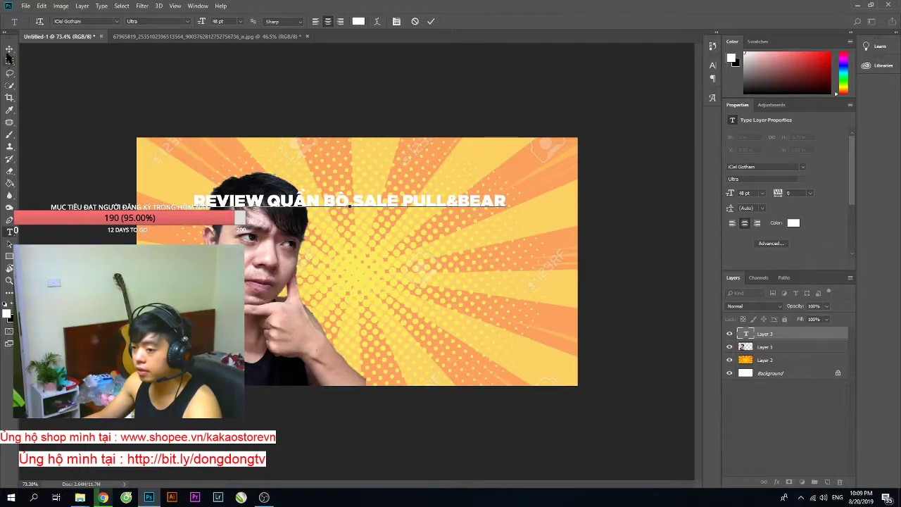
click(9, 49)
Move the title up and right and delete 'SALE PULL&BEAR' so it reads 'REVIEW QUẦN BÒ'.
drag(316, 156, 419, 138)
key(ctrl+t)
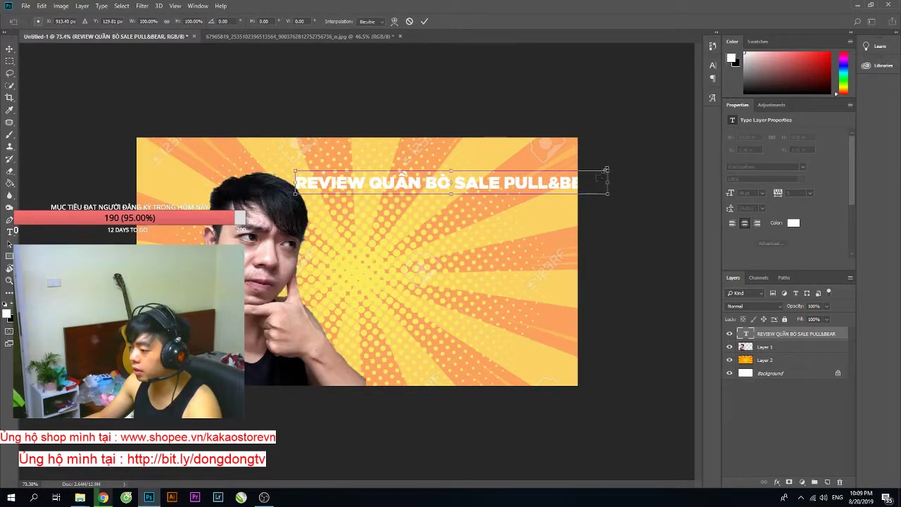
key(Return)
key(t)
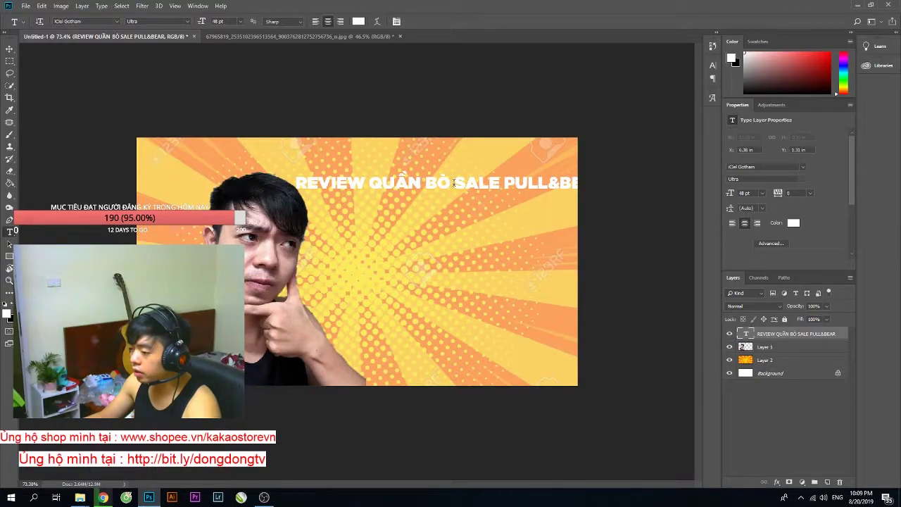
drag(454, 182, 628, 187)
key(BackSpace)
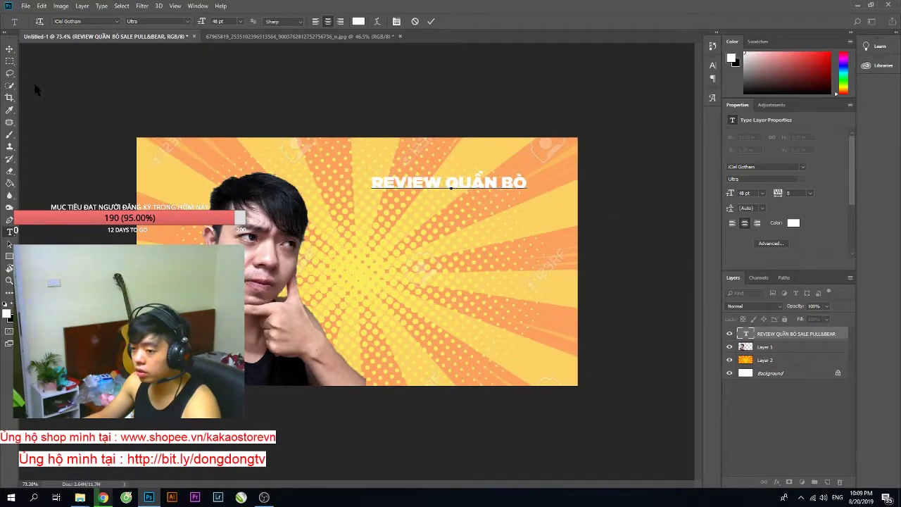
key(ctrl+Return)
key(v)
Enlarge the 'REVIEW QUẦN BÒ' title to about 173% across the upper right.
drag(452, 184, 400, 188)
key(ctrl+t)
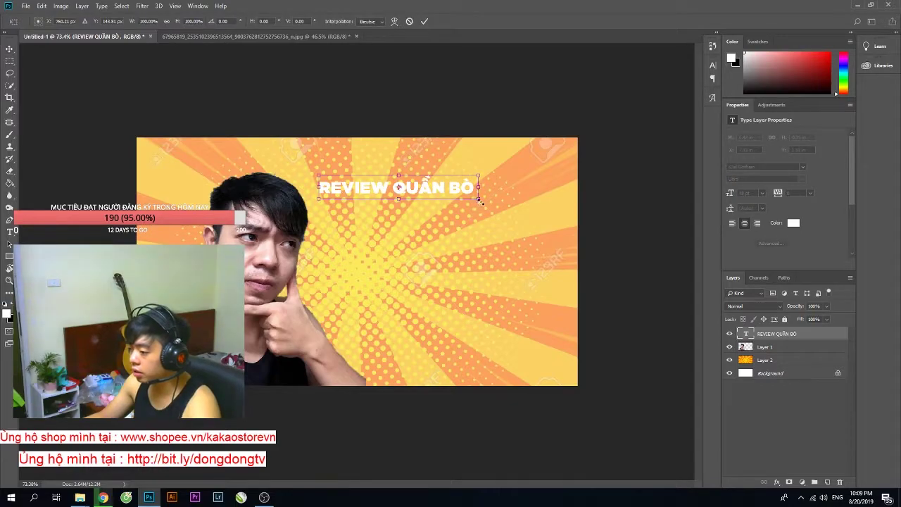
drag(479, 199, 588, 206)
drag(479, 183, 462, 171)
drag(577, 191, 580, 198)
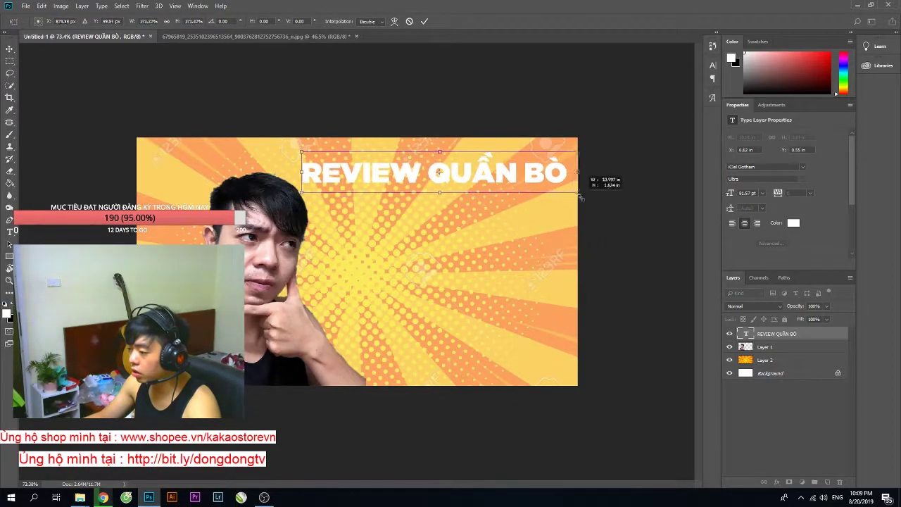
key(Return)
Zoom out and shrink the title slightly to fit the right edge, about 82.49 pt.
key(ctrl+minus)
key(ctrl+minus)
key(ctrl+minus)
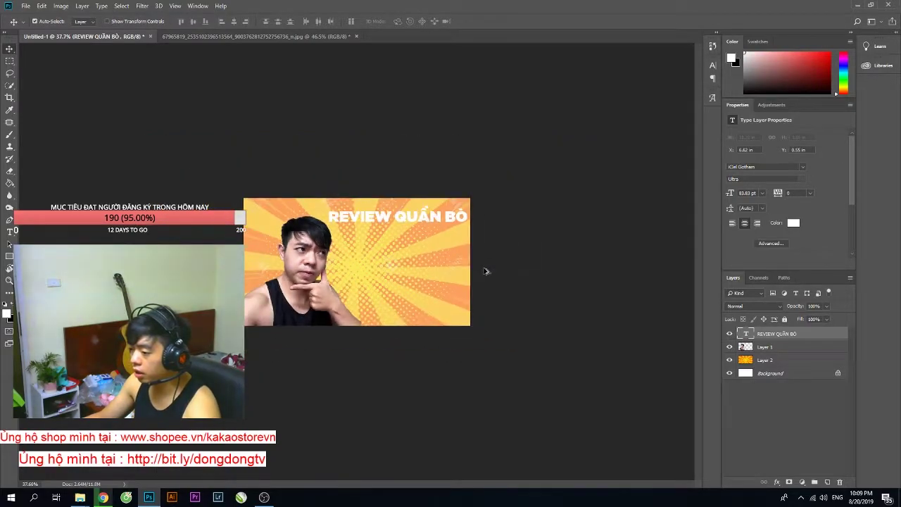
scroll(396, 251, up, 1)
key(ctrl+t)
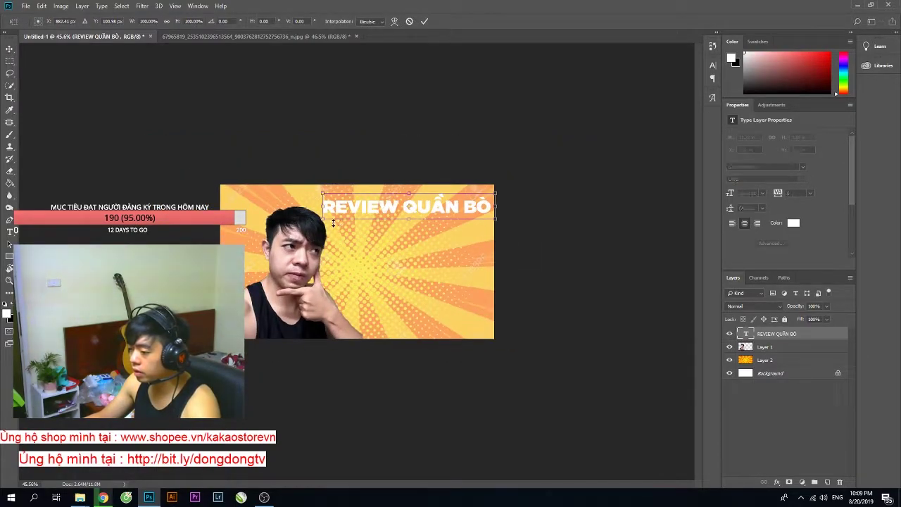
drag(324, 220, 326, 218)
key(Return)
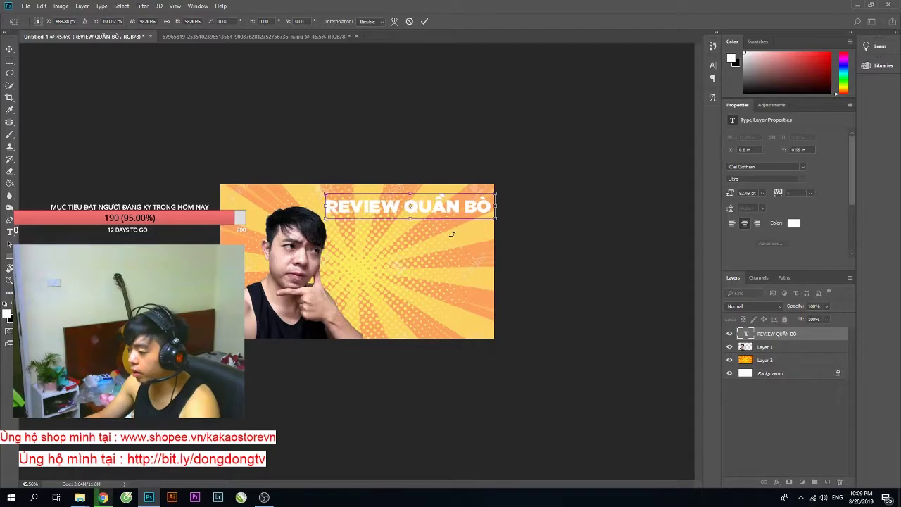
key(Return)
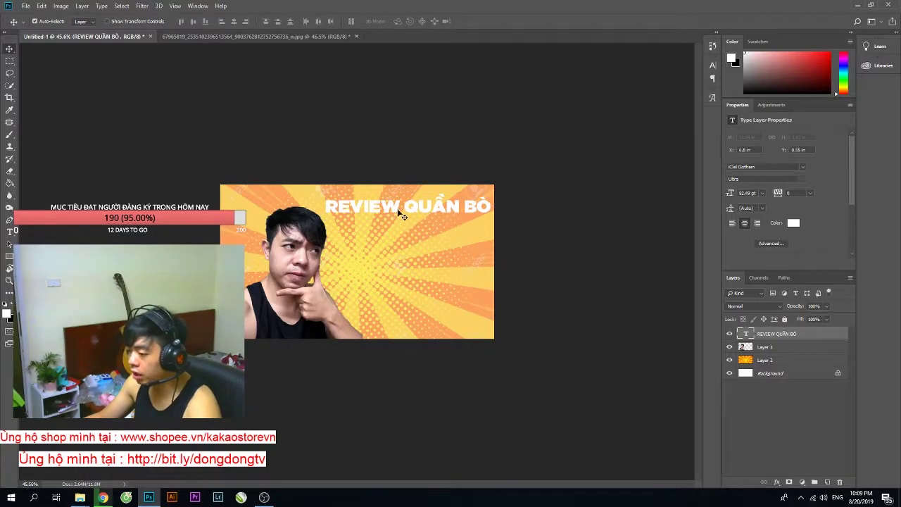
scroll(398, 211, up, 3)
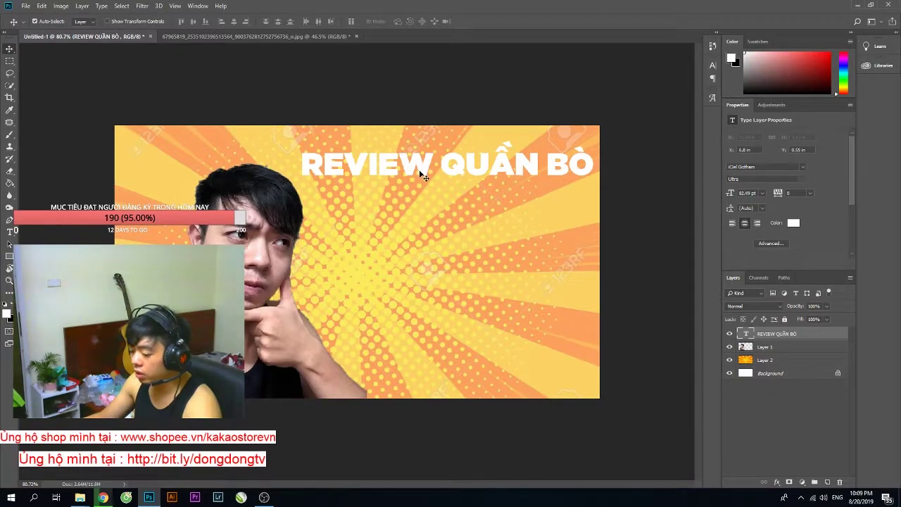
Duplicate the title onto a line below and change its text to 'SALE PULL&BEAR'.
drag(421, 171, 422, 175)
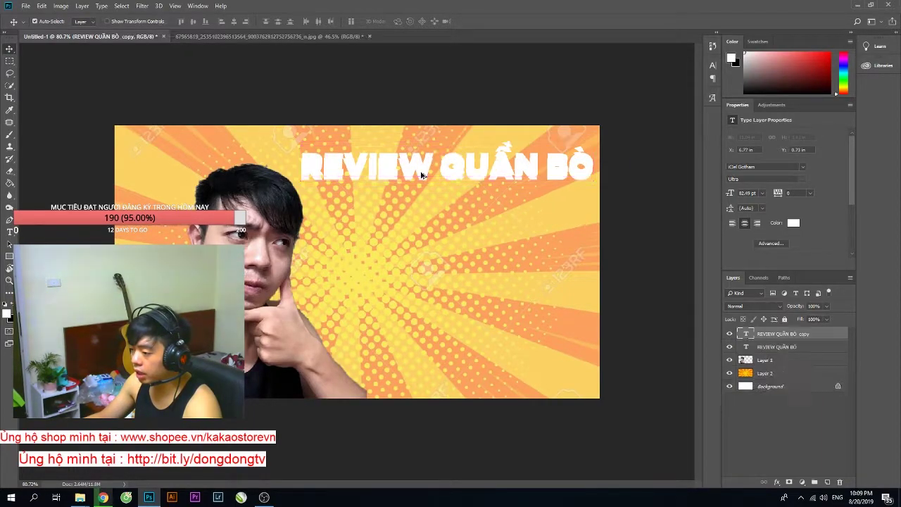
key(ctrl+z)
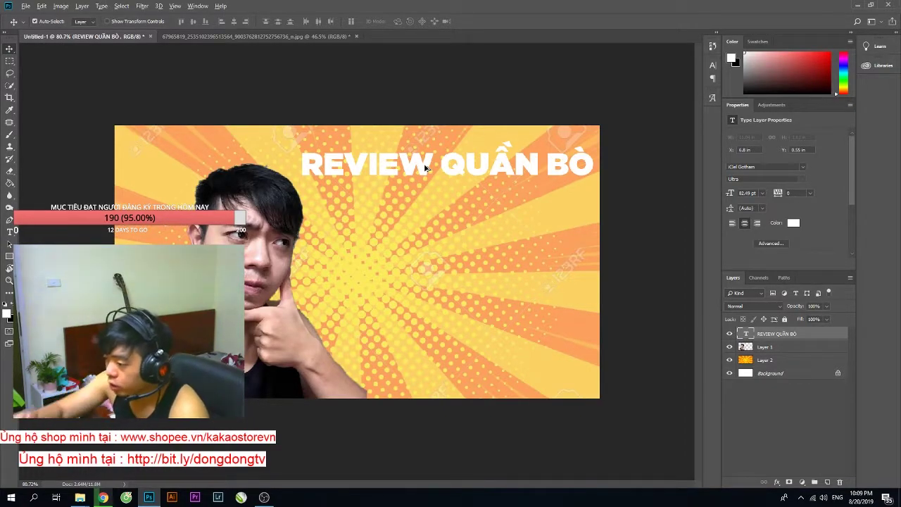
drag(425, 167, 423, 218)
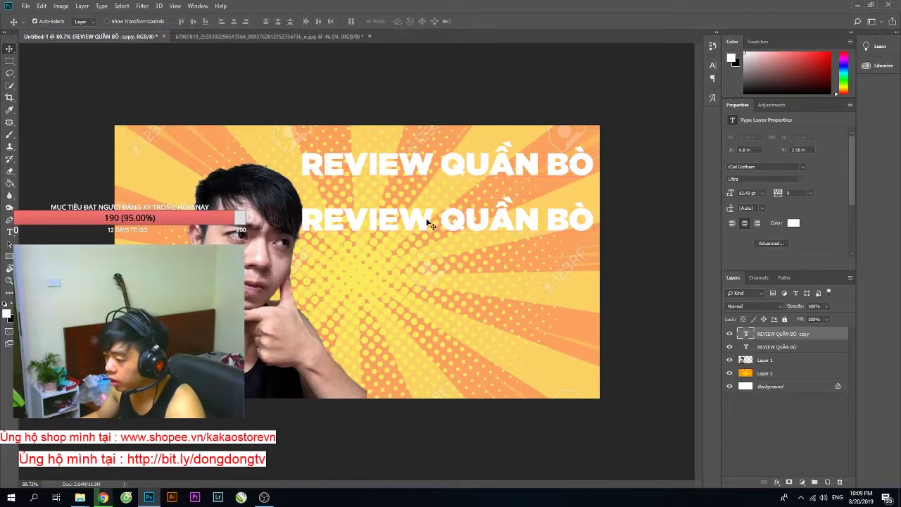
double_click(422, 219)
key(ctrl+a)
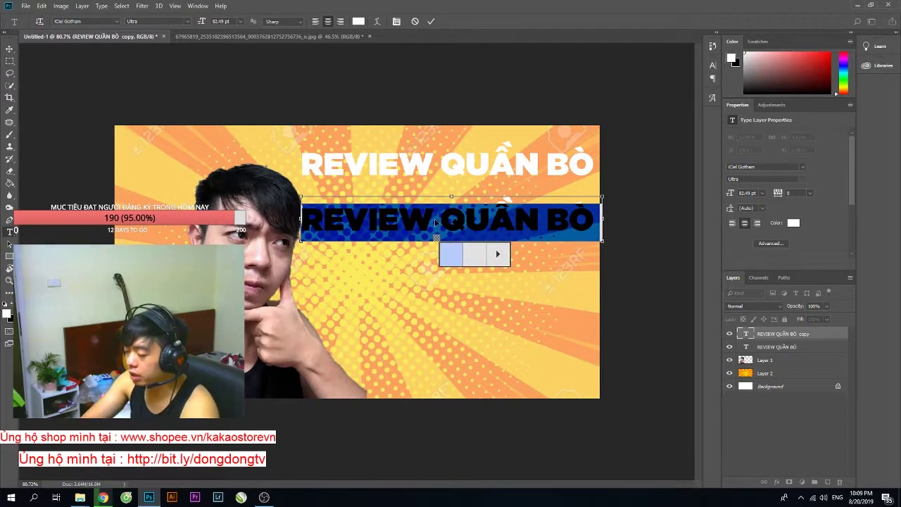
text(SALE PULL&BEAR)
click(10, 48)
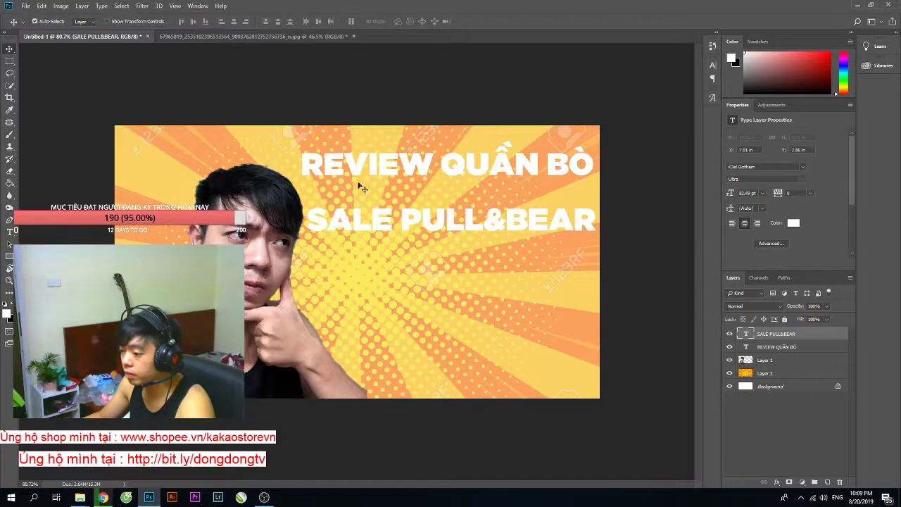
Set the 'REVIEW QUẦN BÒ' text colour to red #ff0000.
double_click(435, 183)
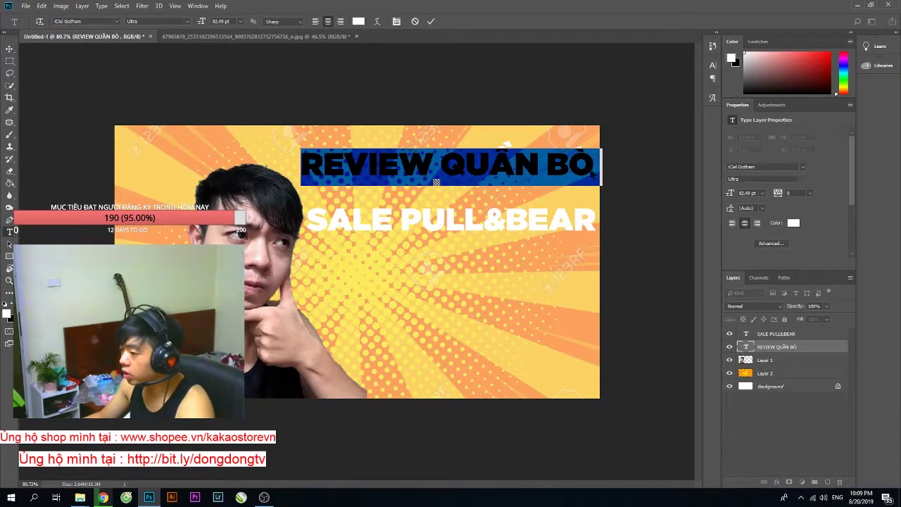
click(358, 21)
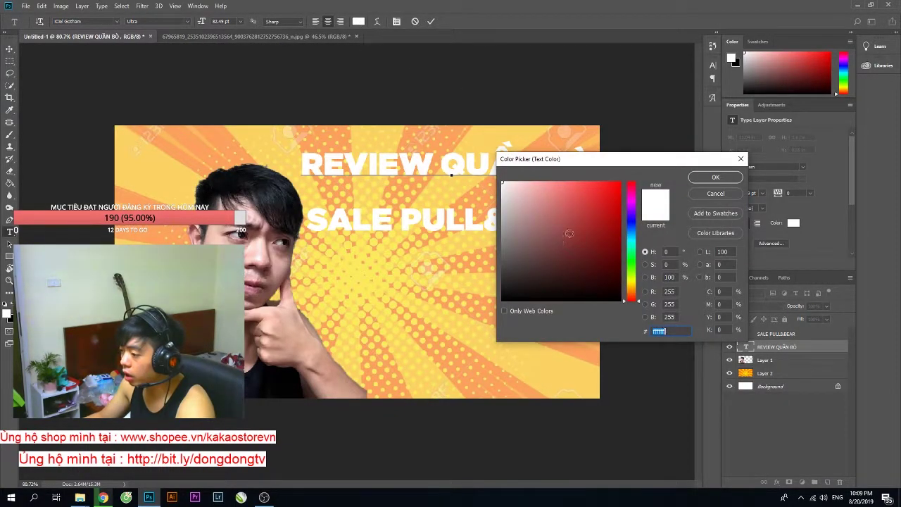
text(ff0000)
click(715, 176)
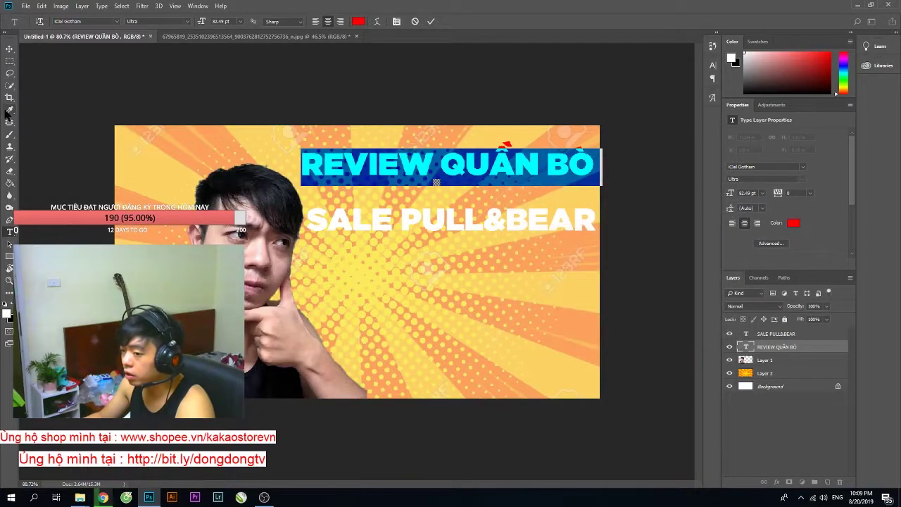
click(10, 49)
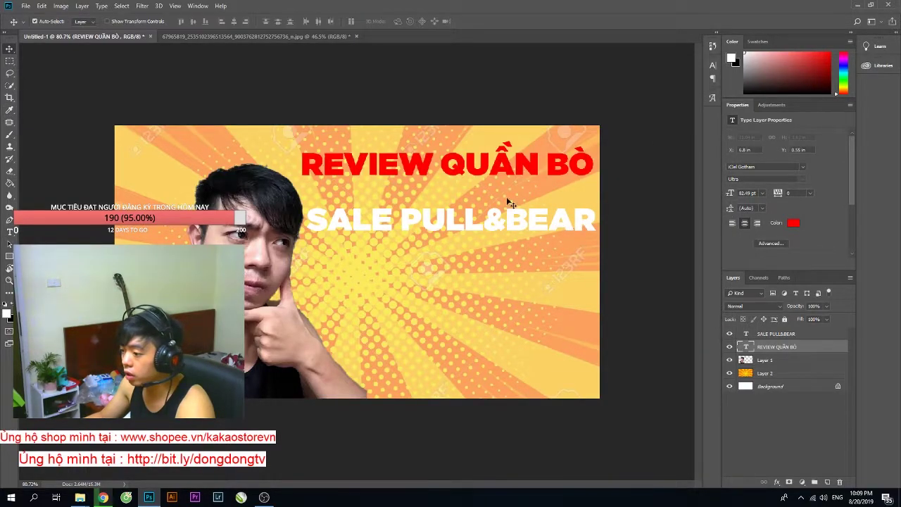
Add a 5 px white outside Stroke to the 'REVIEW QUẦN BÒ' layer via Blending Options.
right_click(747, 348)
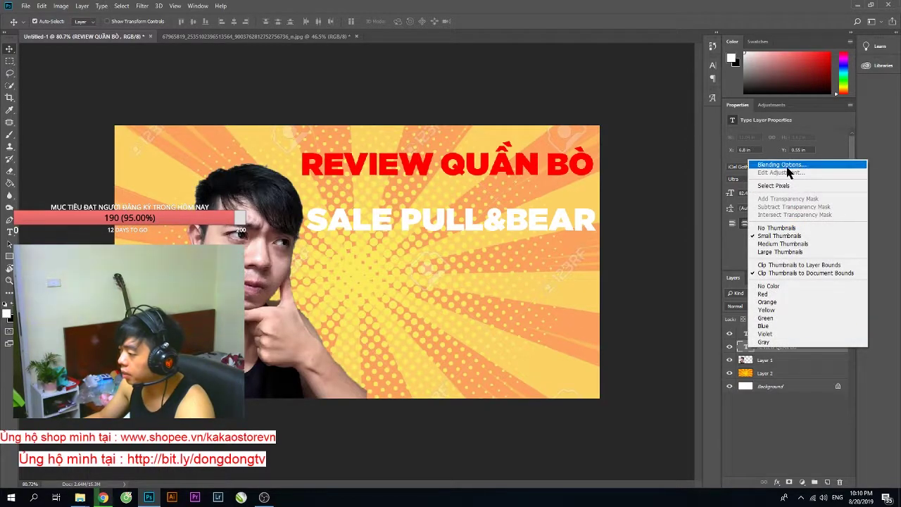
click(739, 347)
right_click(740, 346)
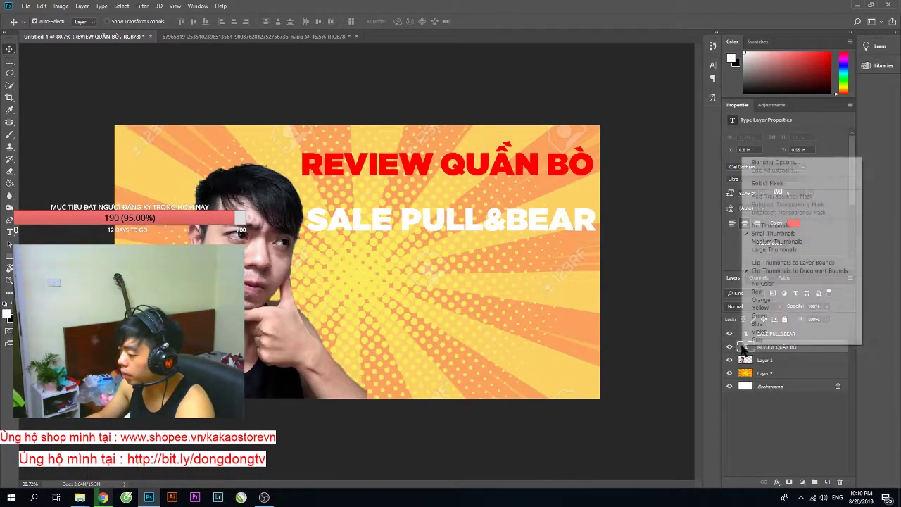
click(795, 163)
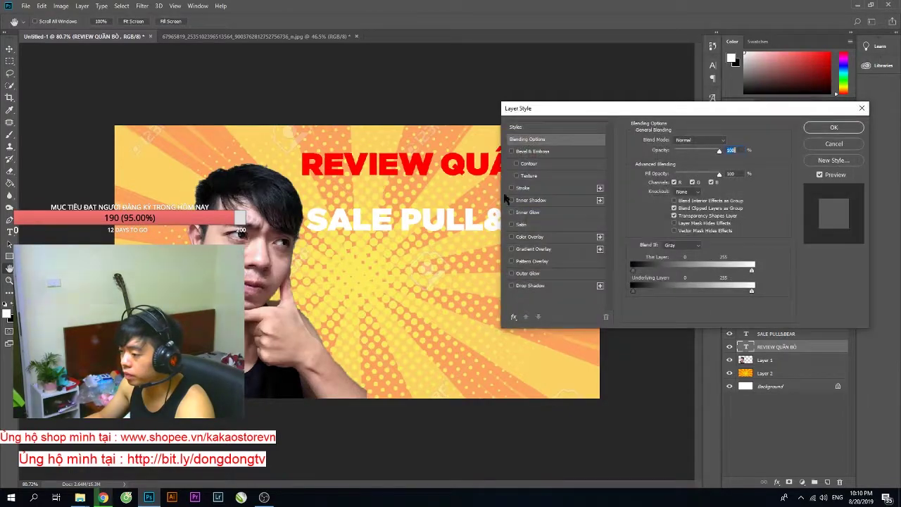
click(511, 188)
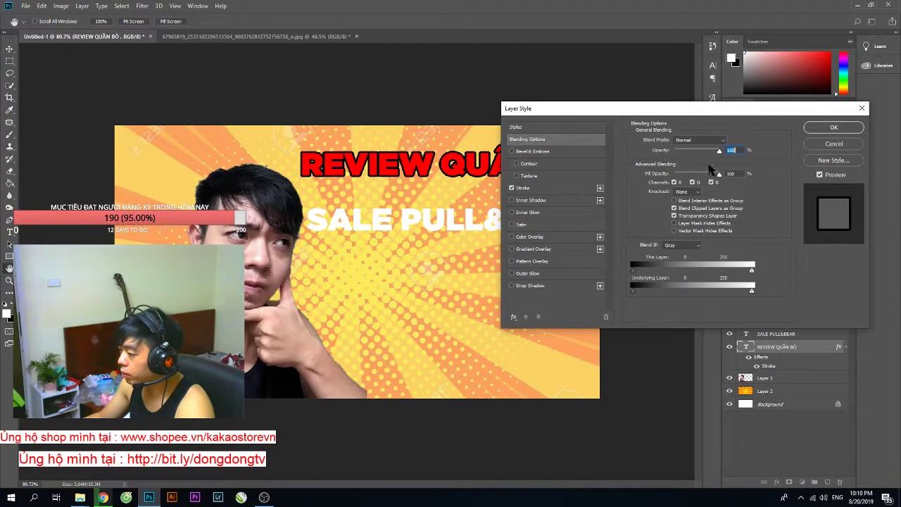
click(538, 190)
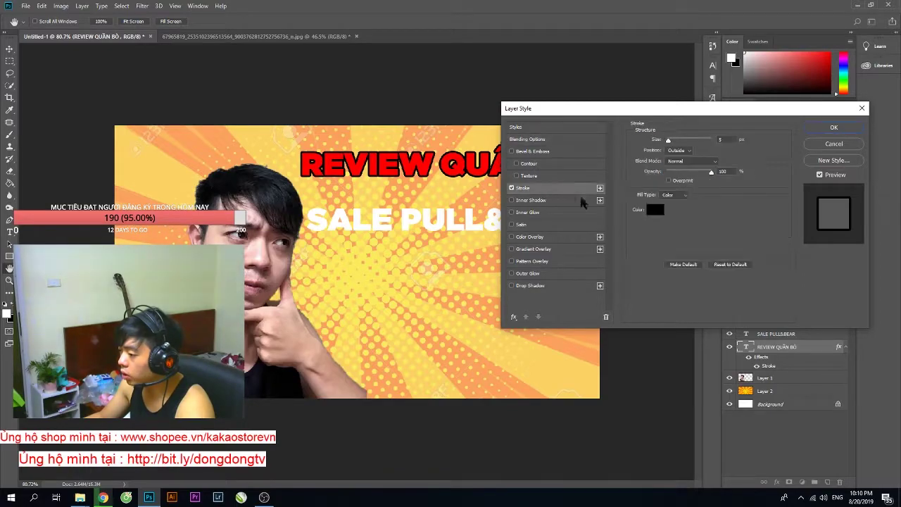
click(655, 208)
click(508, 166)
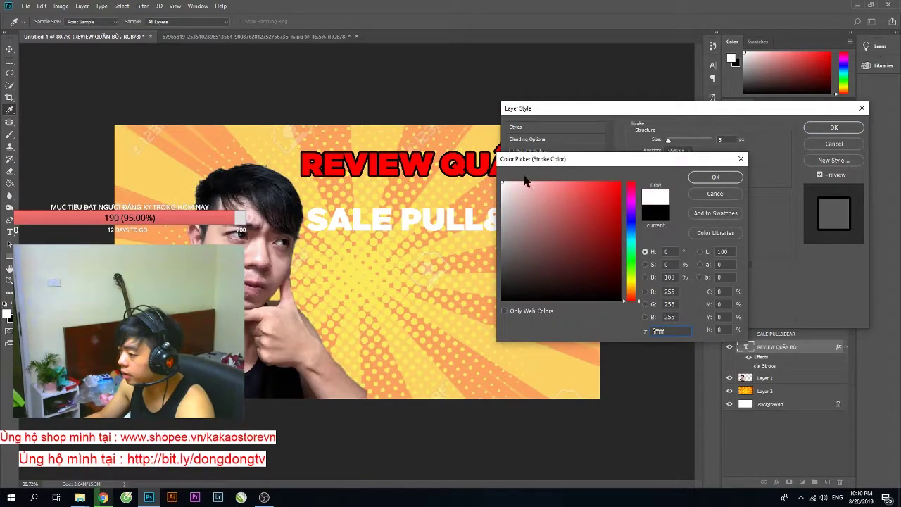
click(715, 177)
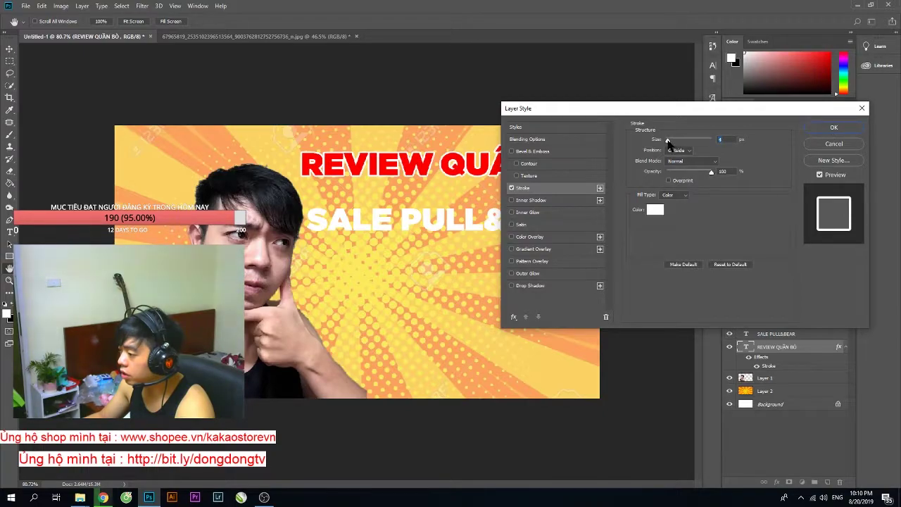
drag(667, 140, 674, 140)
click(833, 127)
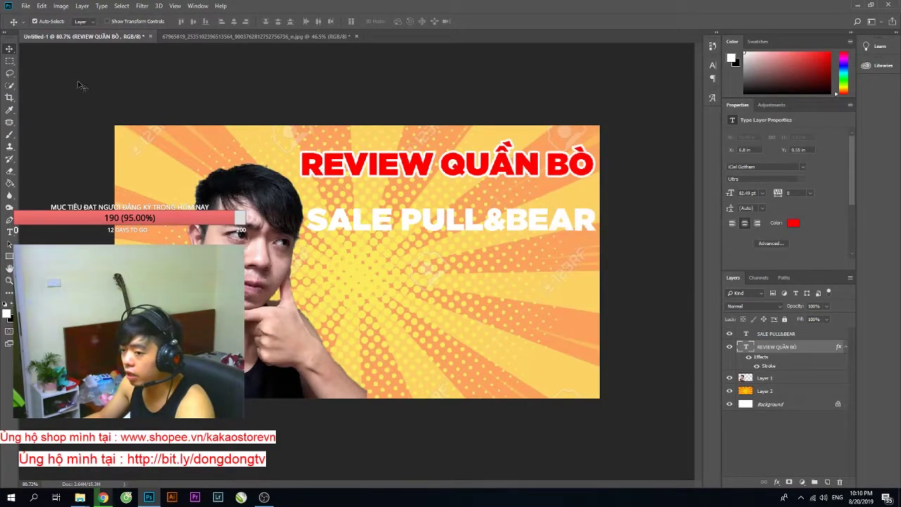
Copy the title's layer style and paste it onto the 'SALE PULL&BEAR' layer.
click(541, 230)
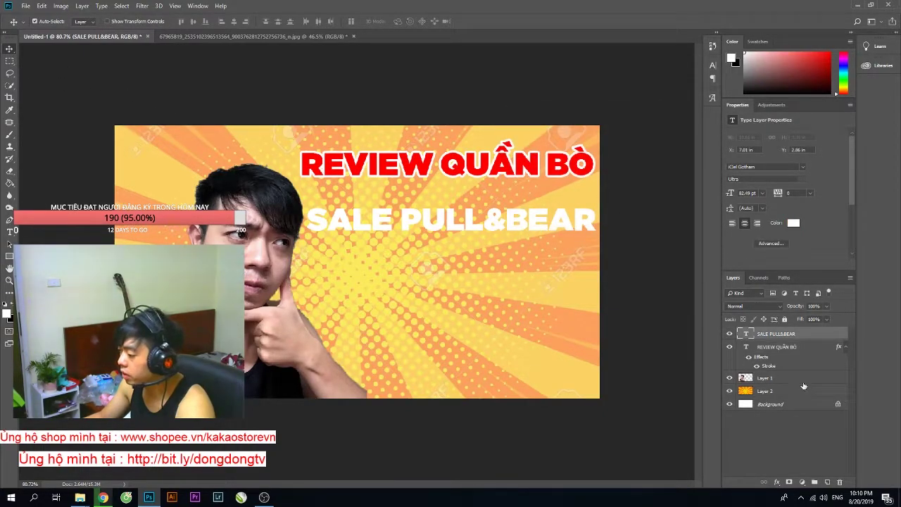
right_click(768, 348)
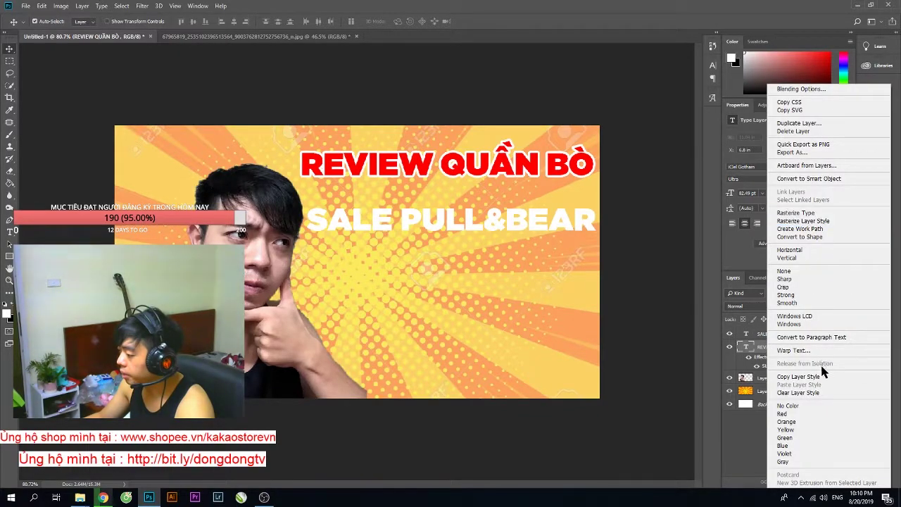
click(798, 376)
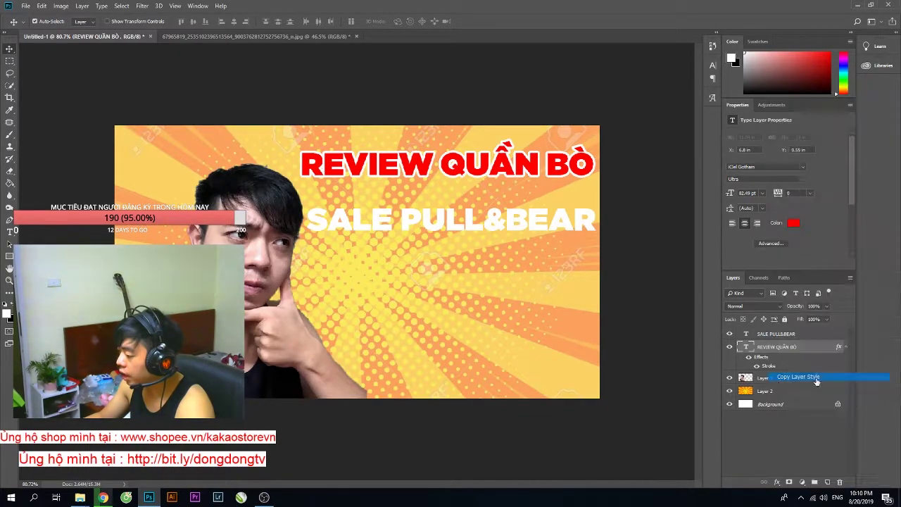
click(767, 335)
right_click(767, 336)
click(797, 384)
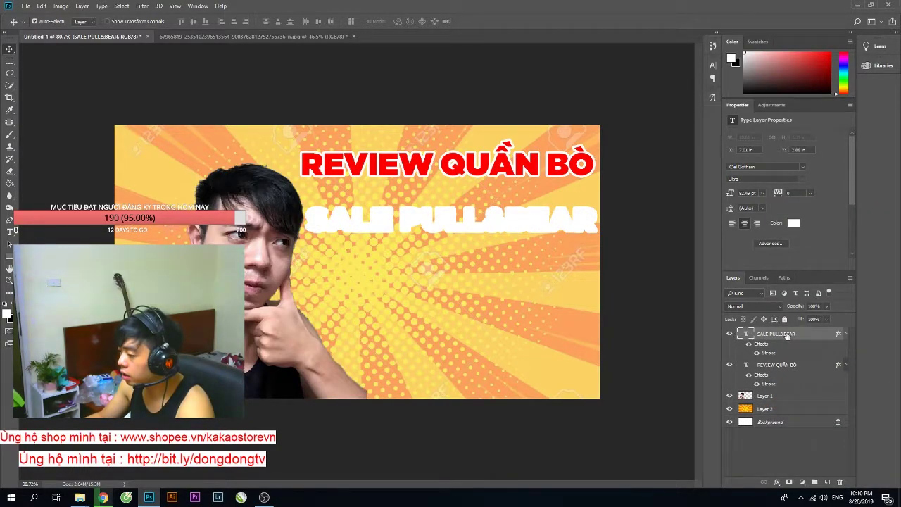
Set the 'SALE PULL&BEAR' text colour to red #ff0000.
key(t)
click(464, 219)
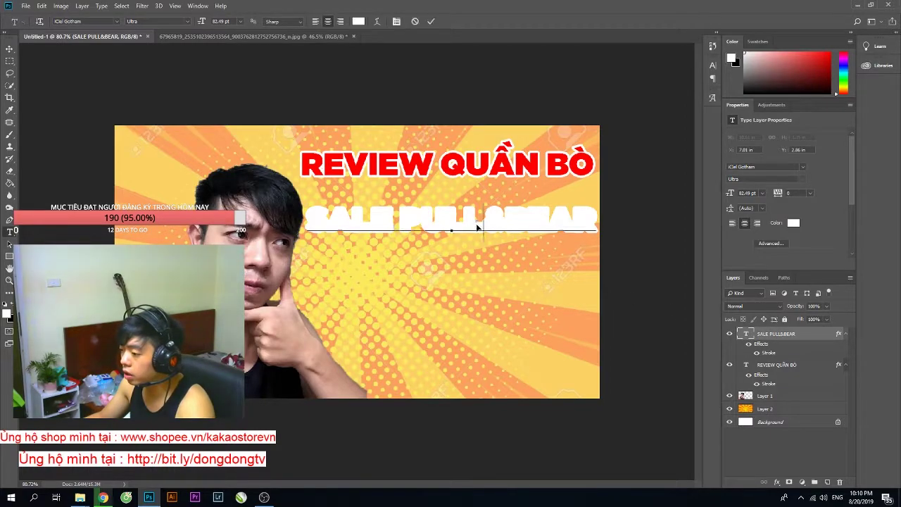
key(ctrl+a)
click(358, 21)
text(ff0000)
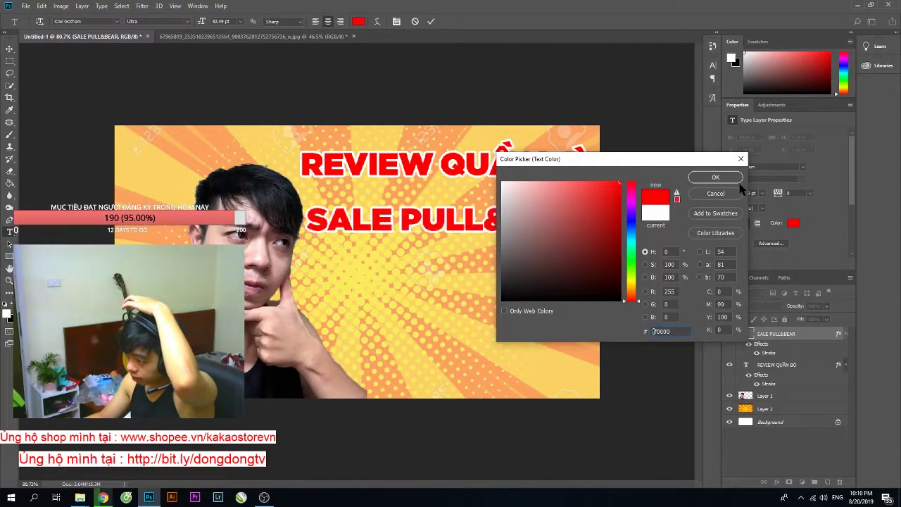
click(714, 178)
click(10, 48)
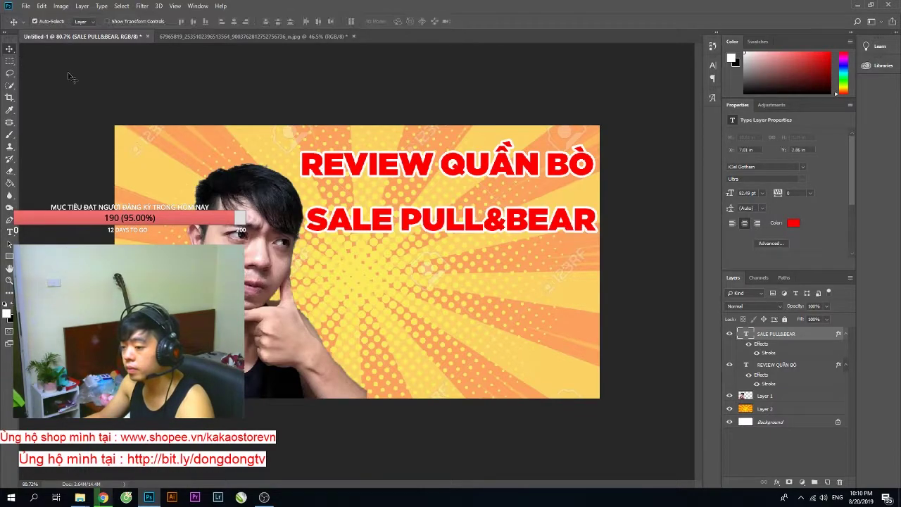
Duplicate 'SALE PULL&BEAR' below as 'TMALL 195K', enlarging and positioning it.
mouse_move(529, 235)
mouse_down()
mouse_move(530, 224)
mouse_move(488, 273)
mouse_up()
double_click(486, 273)
text(TMALL)
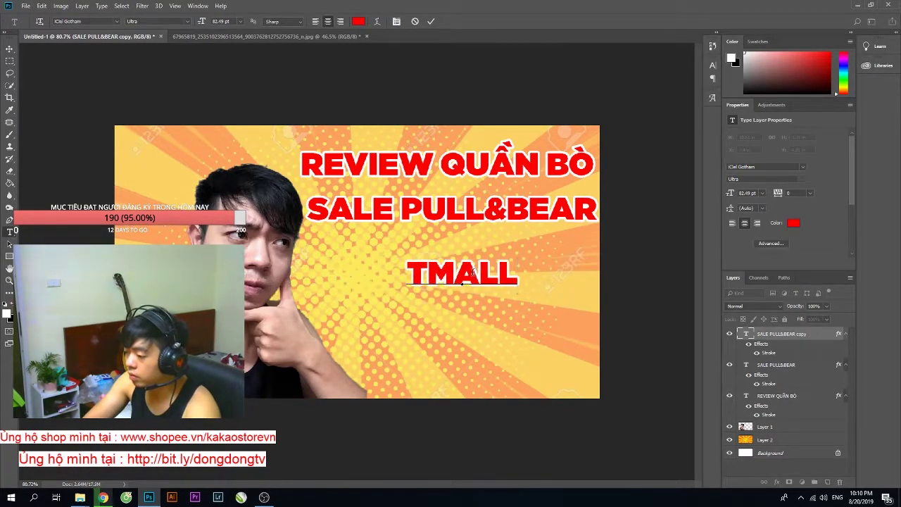
text( 19)
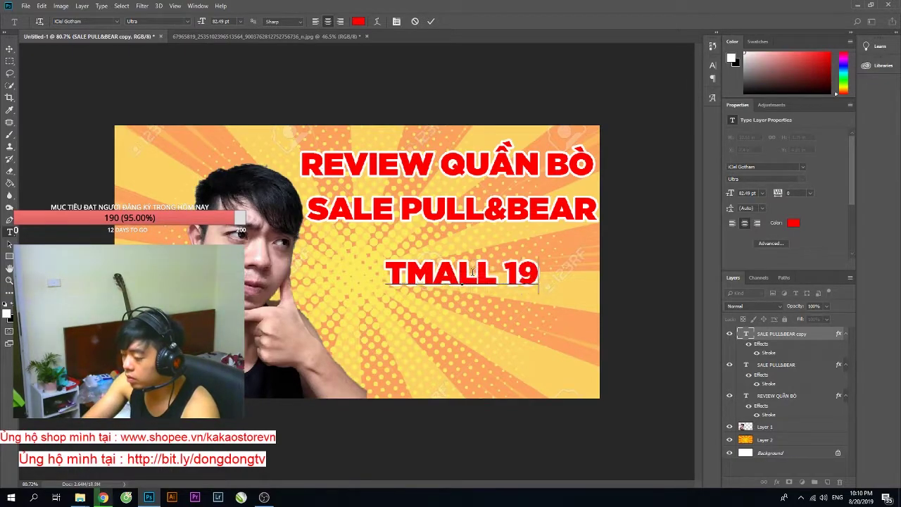
text(5K)
key(ctrl+Return)
key(ctrl+t)
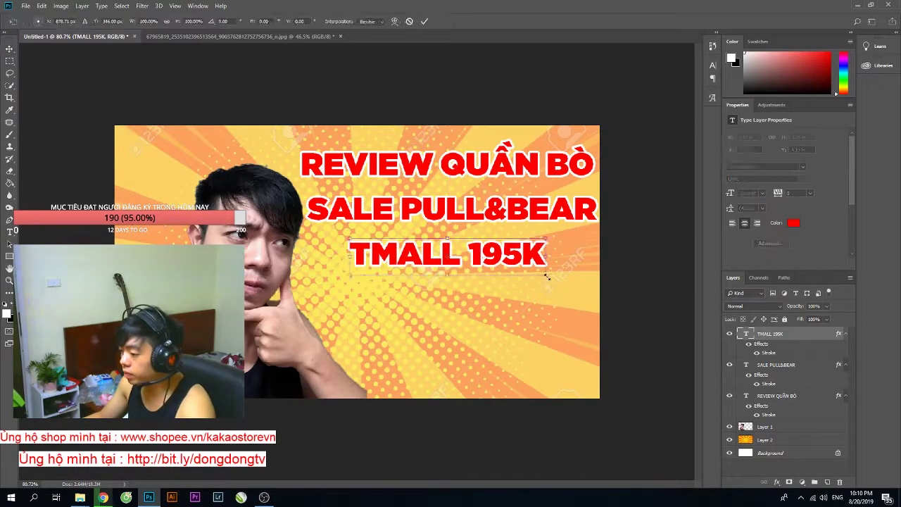
mouse_move(521, 275)
mouse_down()
mouse_move(522, 257)
mouse_move(508, 317)
mouse_up()
key(Return)
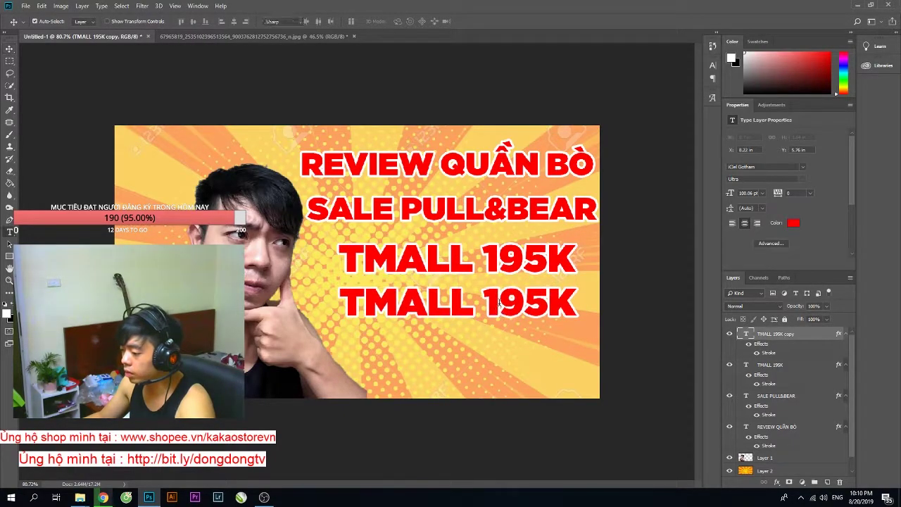
Duplicate the TMALL line and retype it as 'CÓ ĐÁNG MUA ??', fixing typos.
double_click(479, 317)
text(CÓ ĐÁNG)
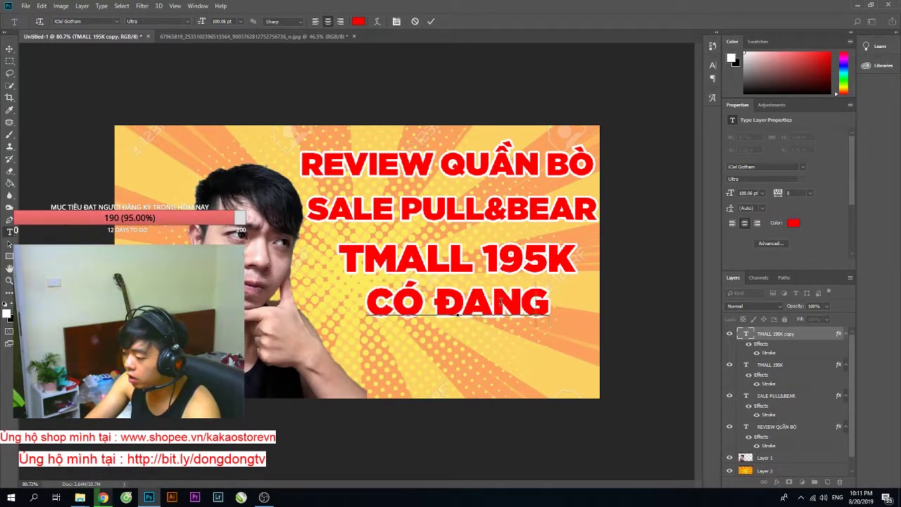
text( MYUA)
key(BackSpace)
key(BackSpace)
key(BackSpace)
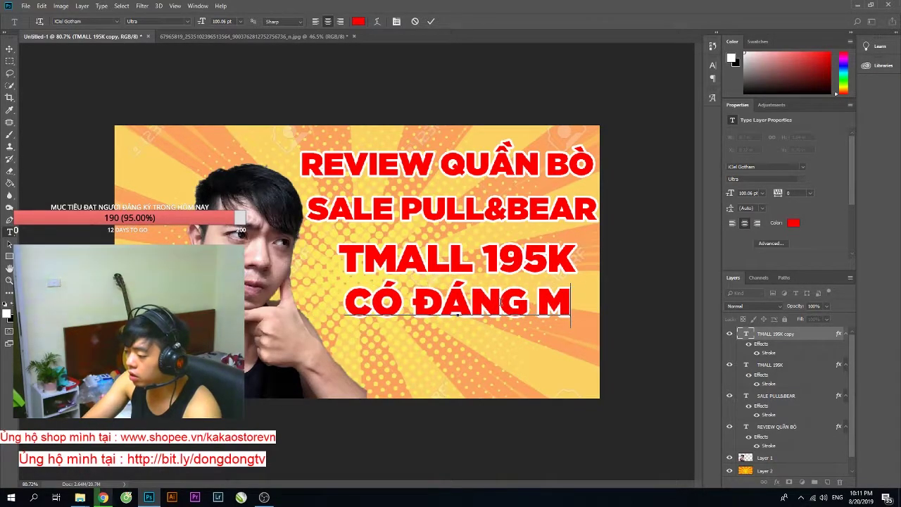
text(UA ?)
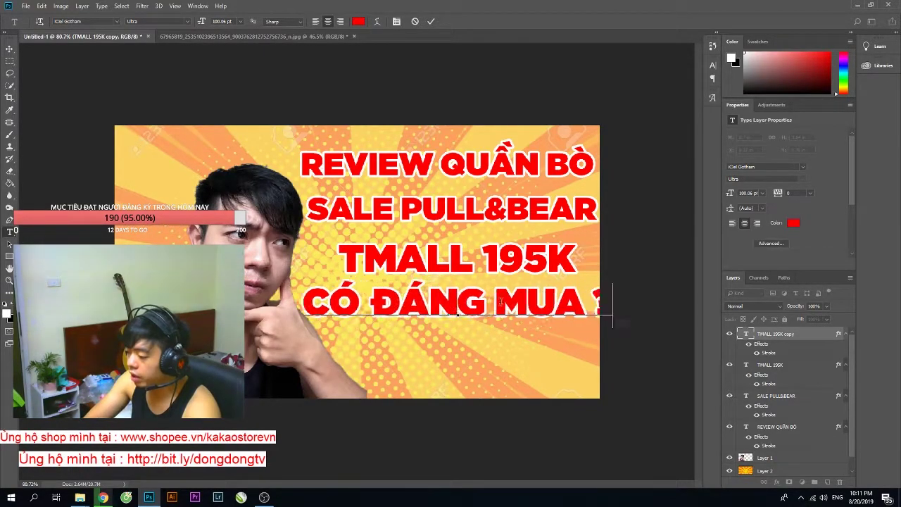
click(9, 49)
Shrink the 'CÓ ĐÁNG MUA ??' line slightly and fit it below 'TMALL 195K'.
key(ctrl+t)
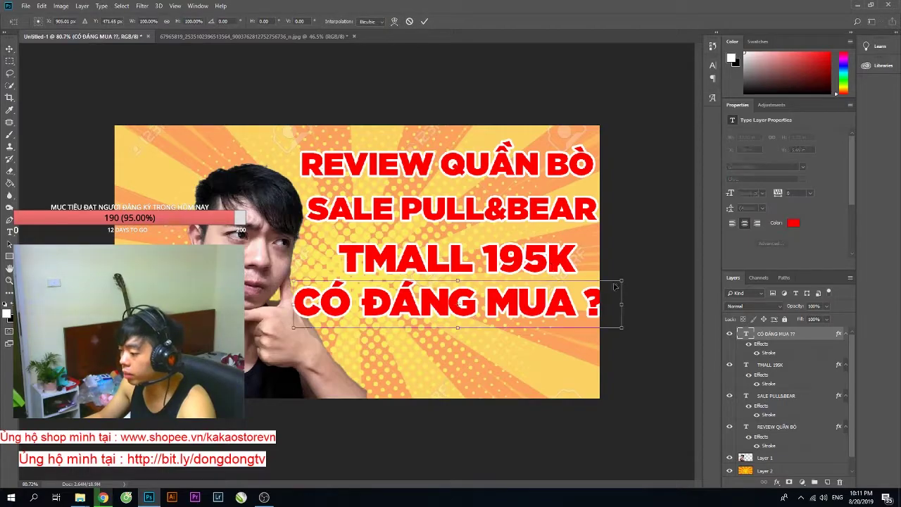
drag(624, 285, 584, 265)
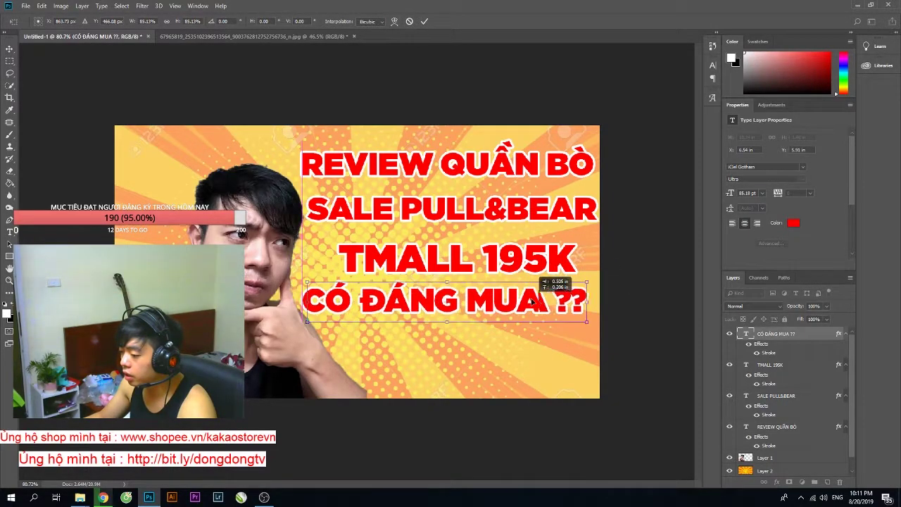
drag(521, 301, 533, 304)
key(Return)
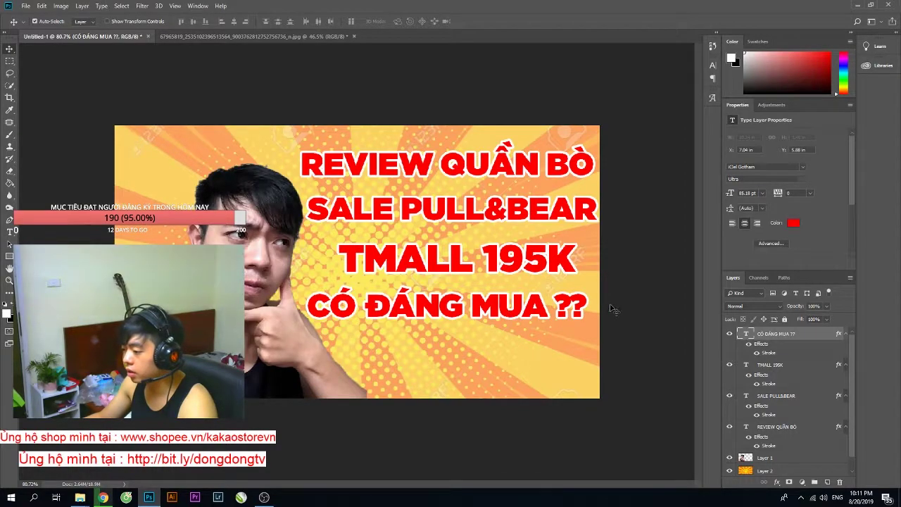
alt+scroll(613, 310, down, 1)
Zoom out on the finished title layout and make the selfie layer, Layer 1, active.
alt+scroll(612, 309, down, 1)
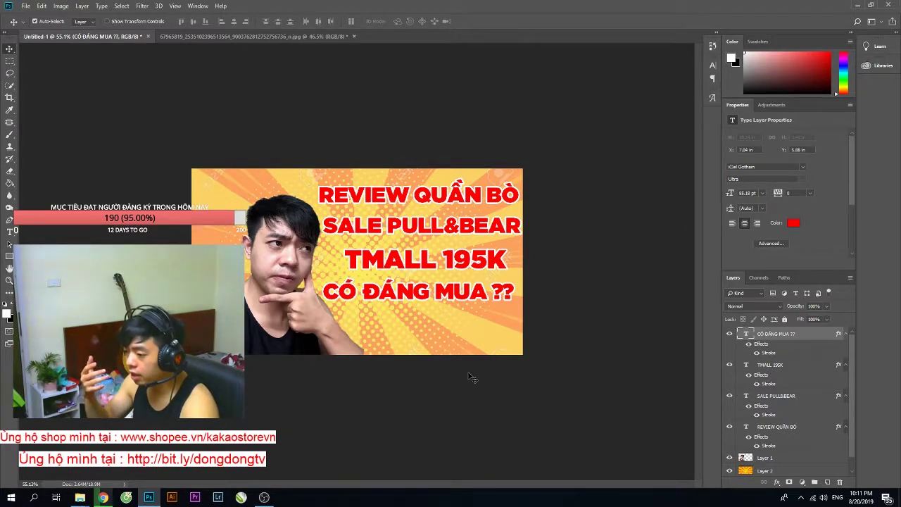
click(303, 319)
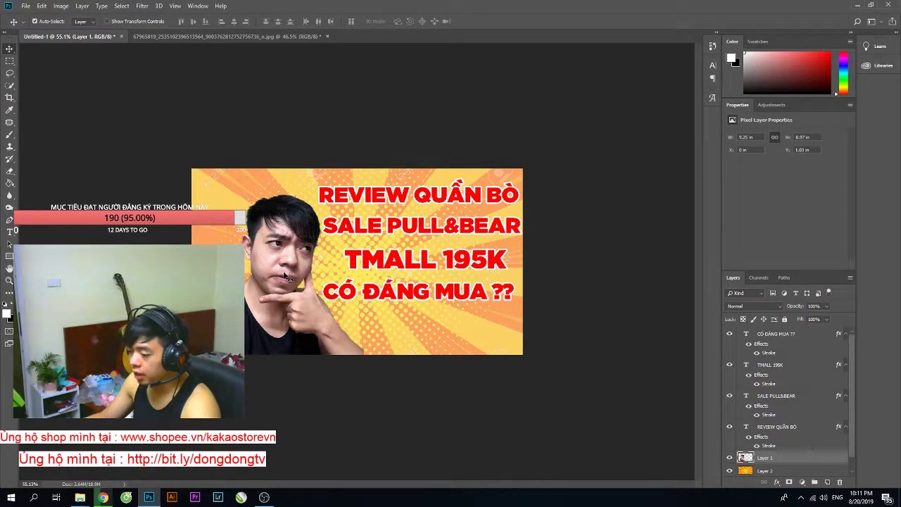
Search Google Images for 'PULLBEAR JEANS' in a new browser tab.
click(103, 497)
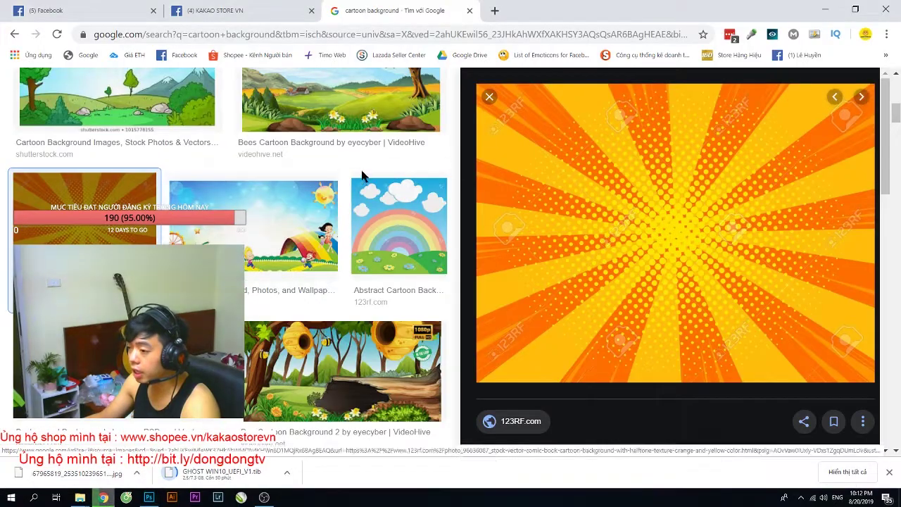
click(494, 10)
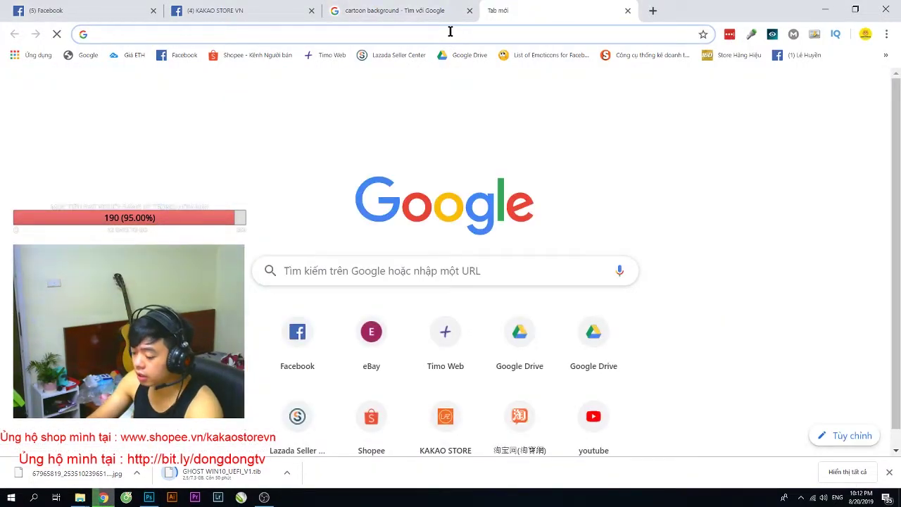
text(PULL)
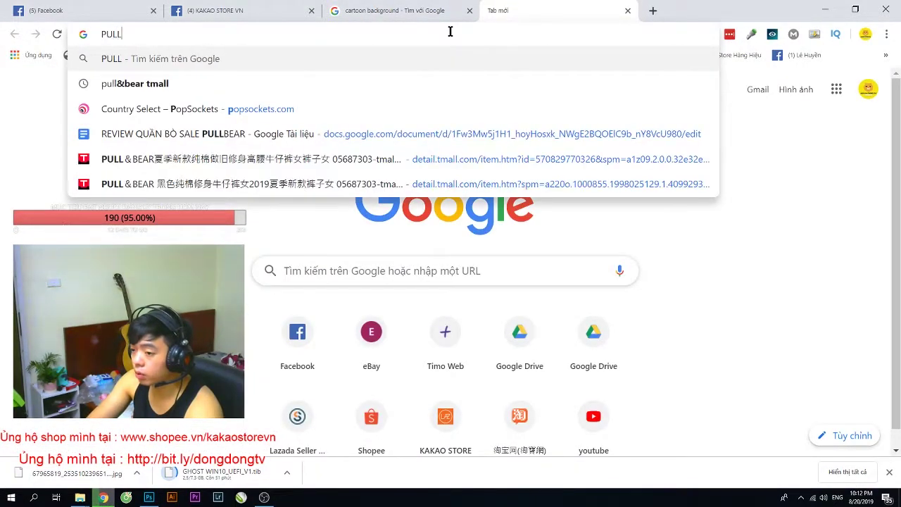
text(BEAR JEANS)
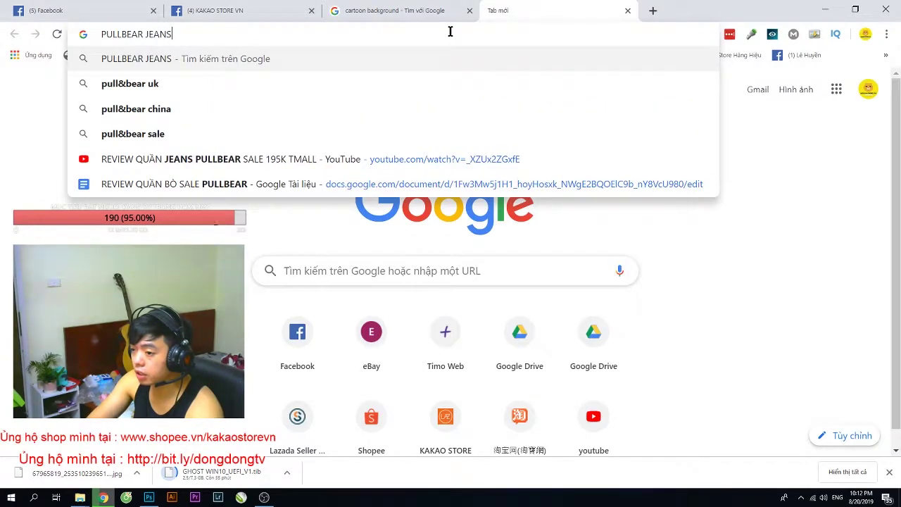
key(Return)
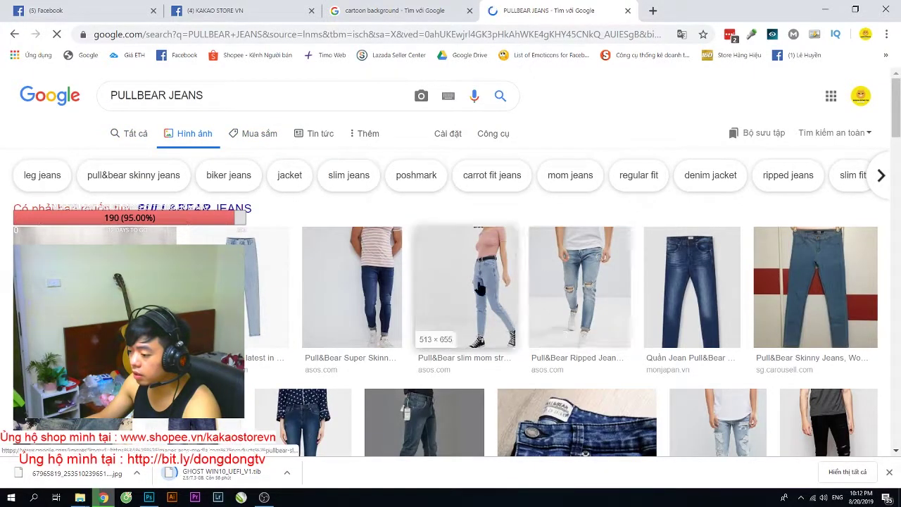
Copy the light-blue Pull&Bear slim mom jeans image from its preview.
click(479, 299)
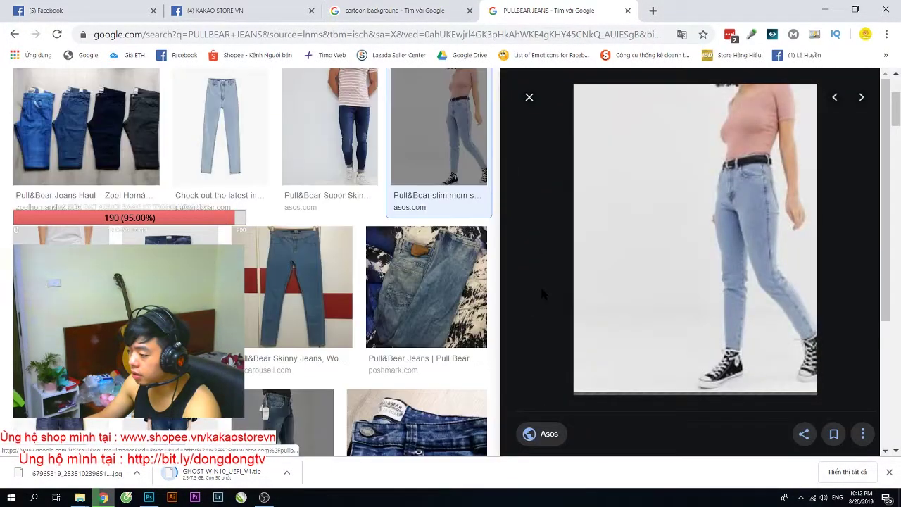
right_click(696, 217)
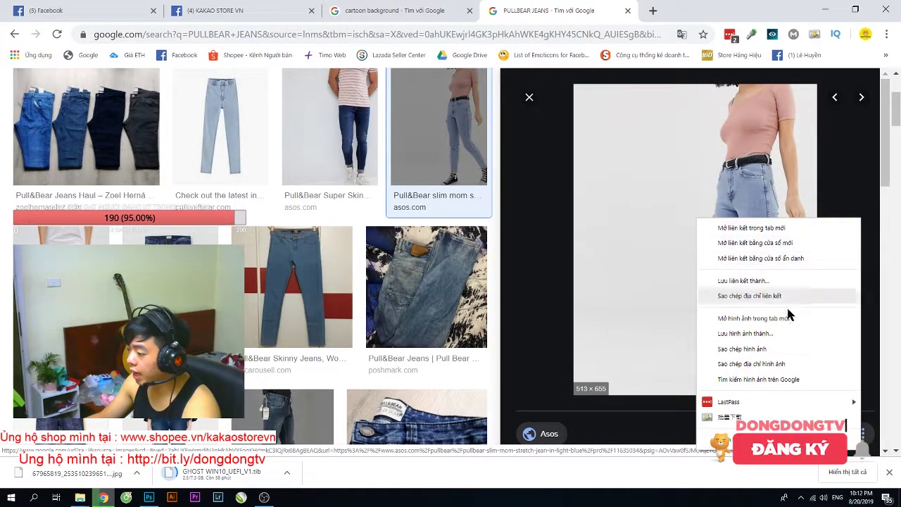
click(771, 350)
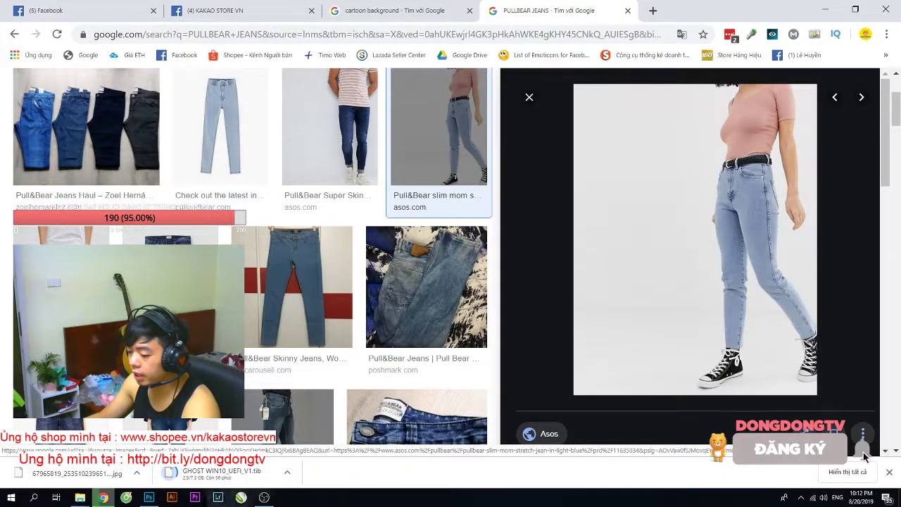
Paste the jeans photo into the thumbnail and delete its white background with the Magic Wand.
click(148, 497)
key(ctrl+v)
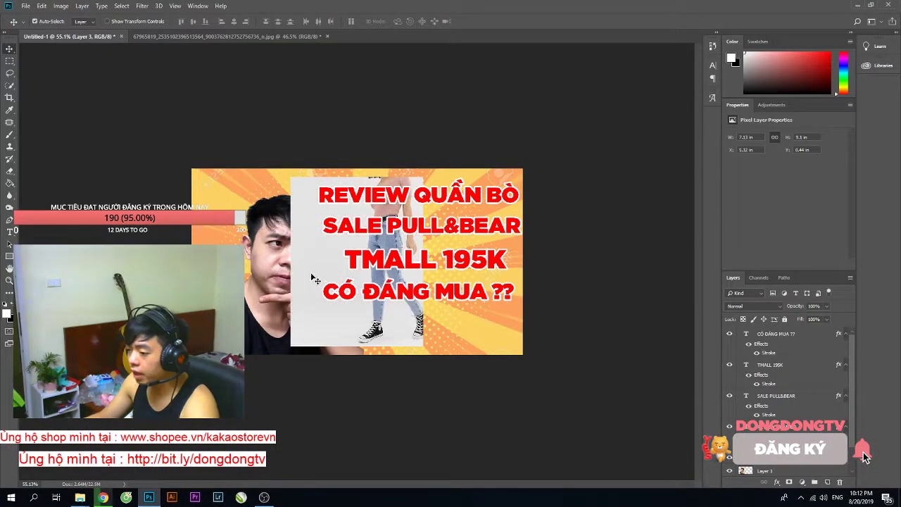
drag(313, 278, 220, 277)
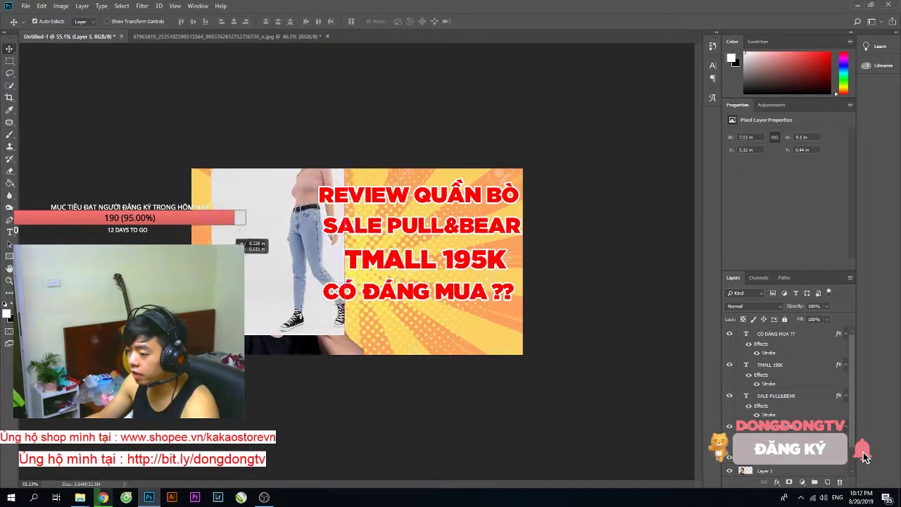
right_click(10, 86)
click(50, 96)
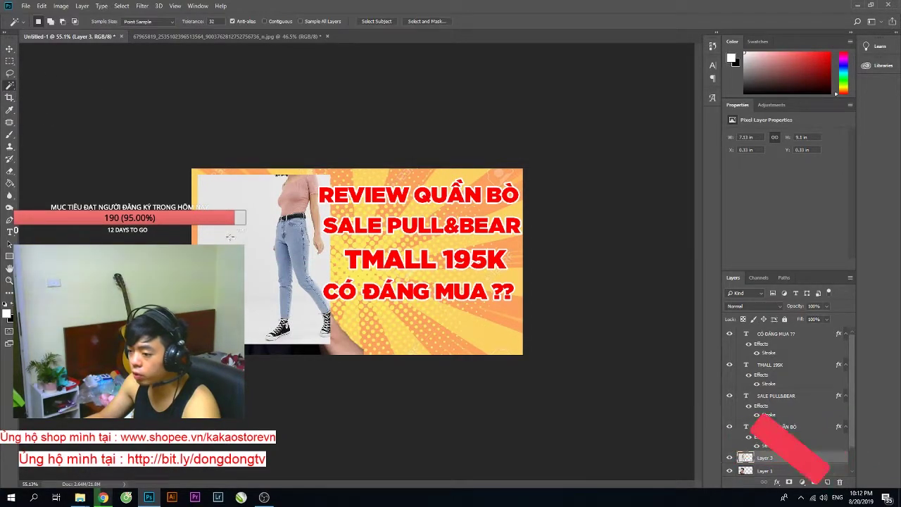
click(230, 237)
key(Delete)
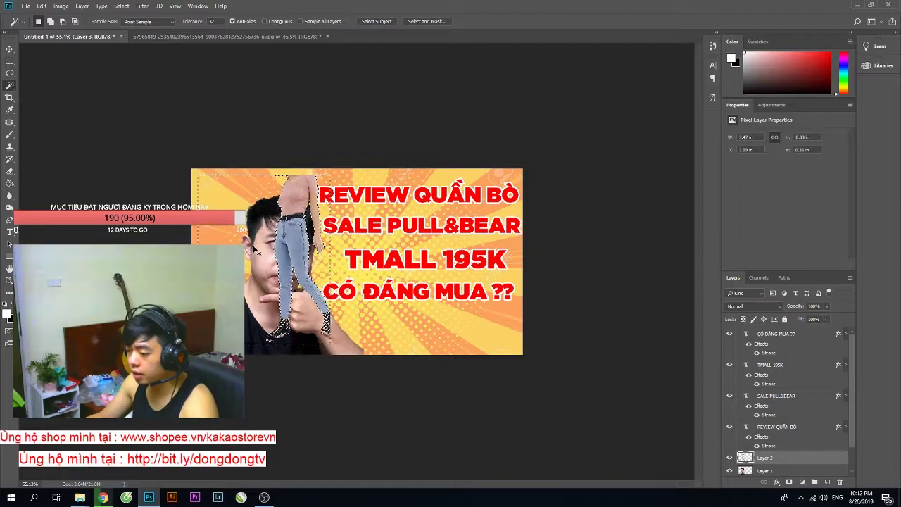
key(ctrl+d)
Move the jeans cut-out right and erase leftover pixels with an enlarged eraser.
key(v)
mouse_move(299, 255)
mouse_down()
mouse_move(461, 255)
mouse_move(415, 262)
mouse_up()
key(e)
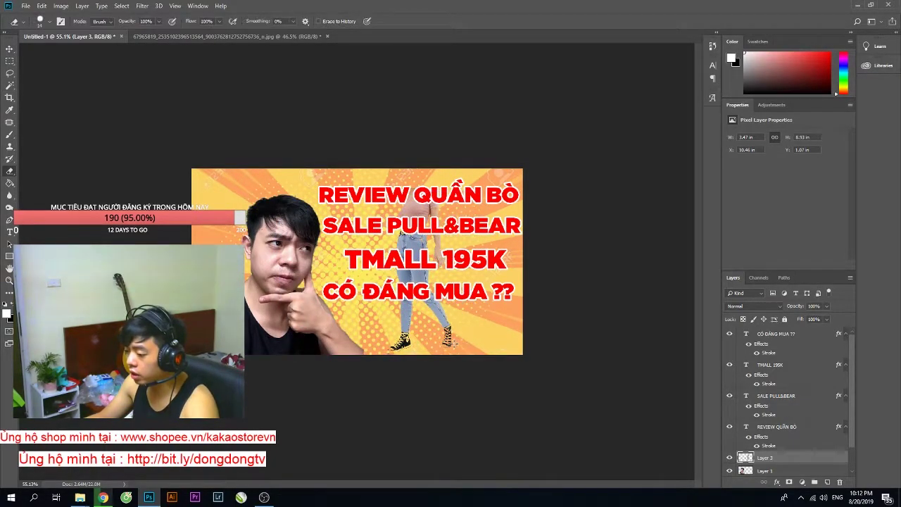
right_click(464, 343)
key(Return)
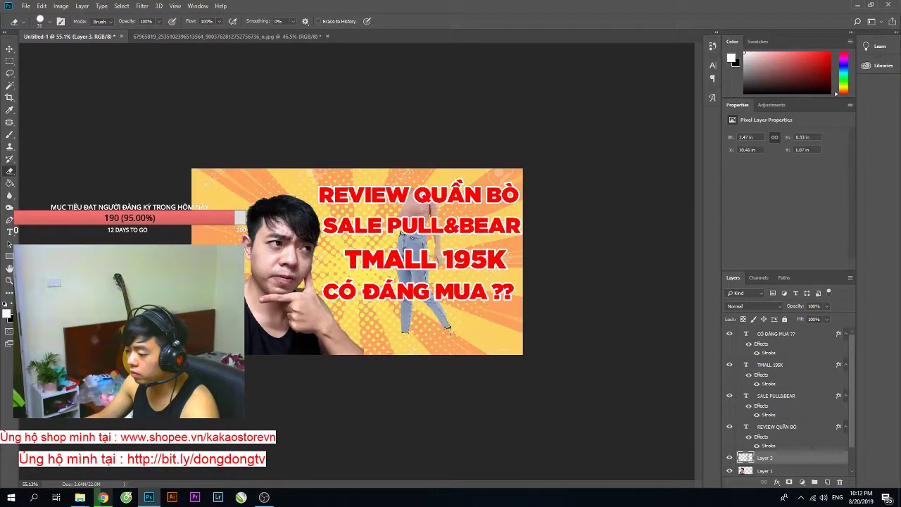
key(v)
drag(451, 271, 458, 285)
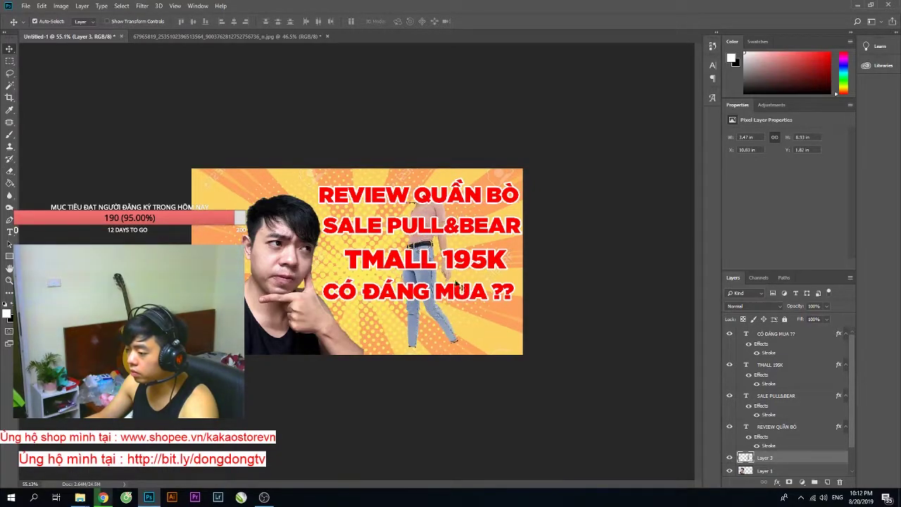
Enlarge the jeans, position them at the lower right, and add a smaller second copy.
key(ctrl+t)
mouse_move(457, 201)
mouse_down()
mouse_move(475, 198)
mouse_move(461, 221)
mouse_move(458, 204)
mouse_up()
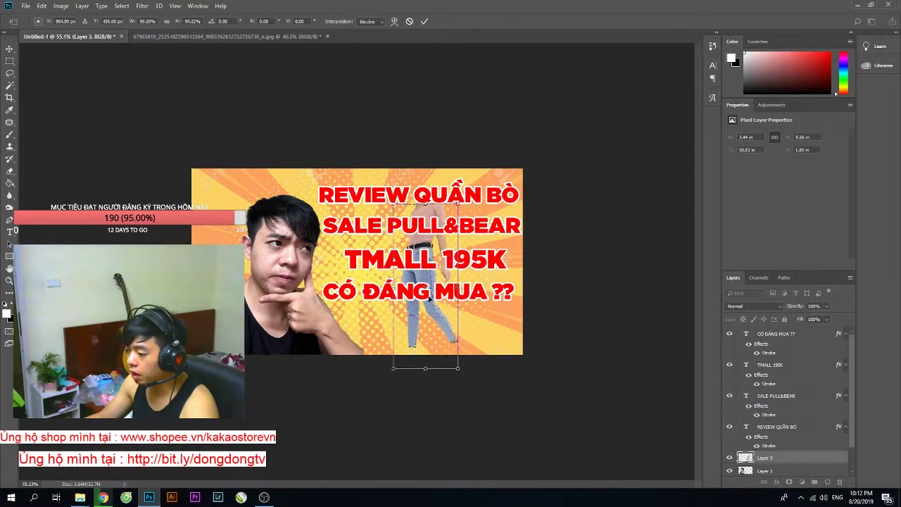
key(Return)
mouse_move(422, 308)
mouse_down()
mouse_move(467, 310)
mouse_move(403, 319)
mouse_move(412, 296)
mouse_move(412, 310)
mouse_up()
key(ctrl+t)
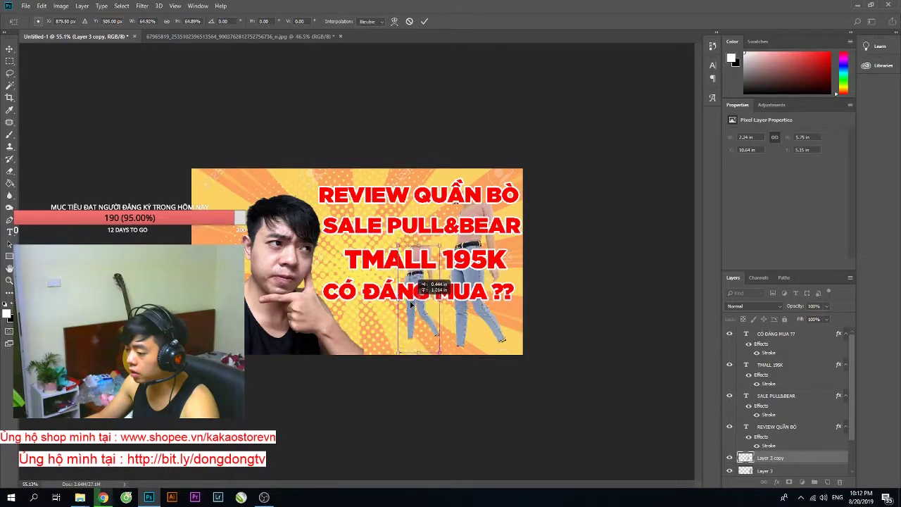
key(Return)
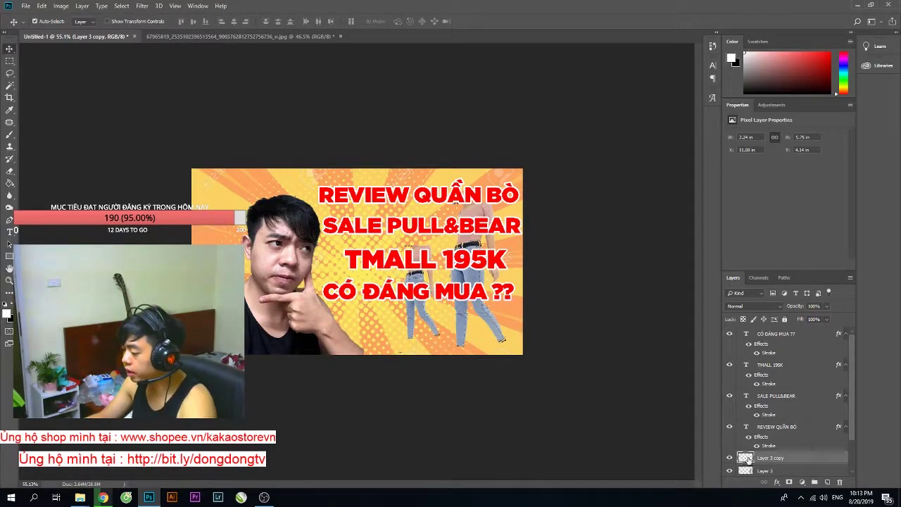
scroll(774, 451, down, 2)
Give the original jeans layer, Layer 3, a 13 px white stroke.
click(748, 429)
right_click(749, 429)
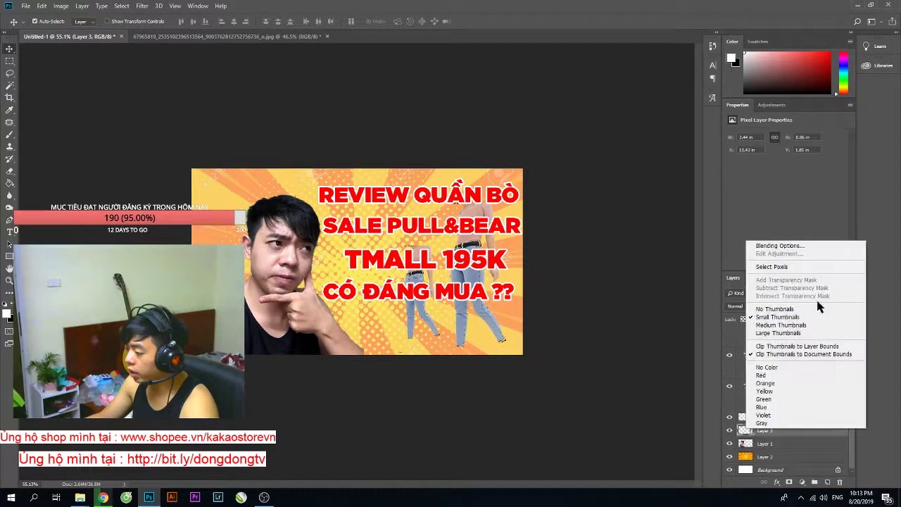
click(563, 270)
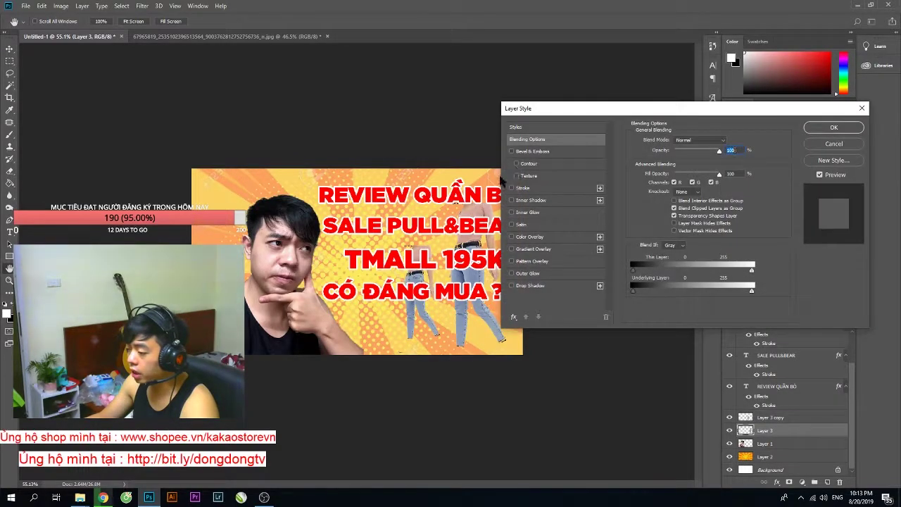
click(523, 188)
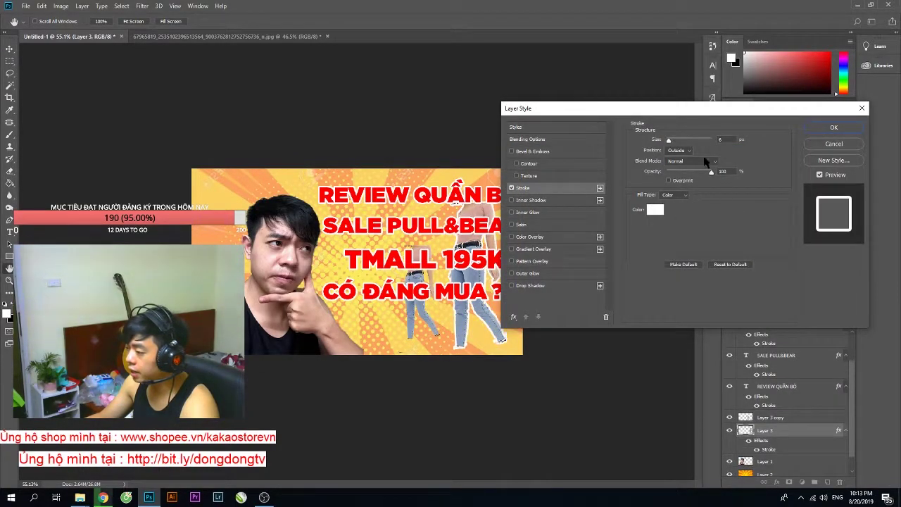
drag(669, 139, 668, 140)
click(814, 132)
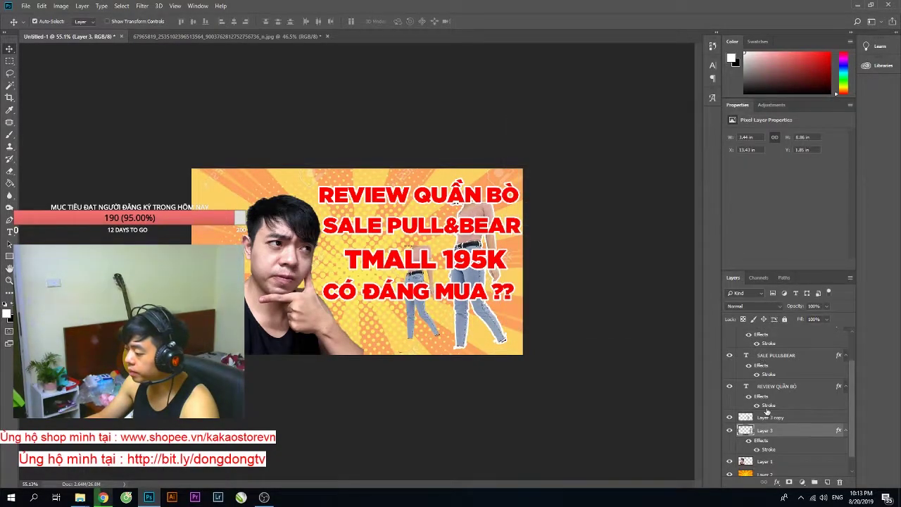
Copy the stroke style from Layer 3 and paste it onto Layer 3 copy.
click(767, 418)
right_click(773, 432)
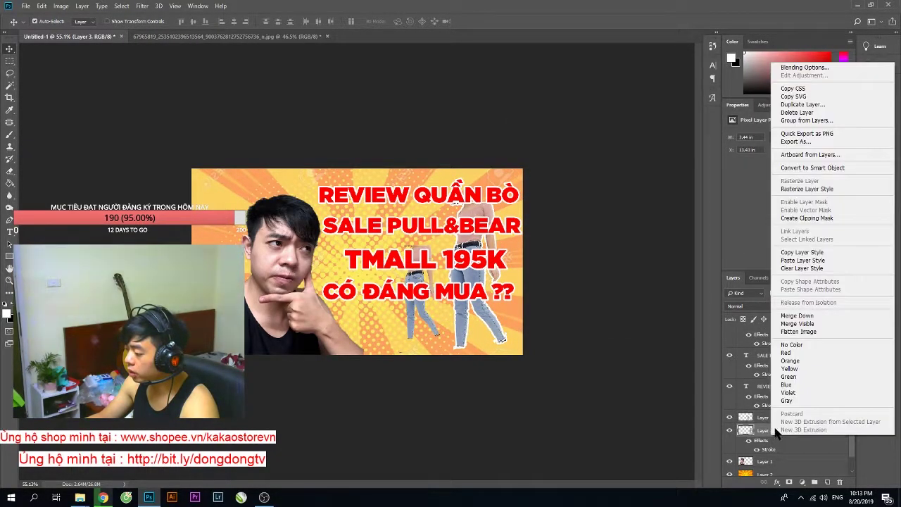
click(802, 252)
right_click(767, 418)
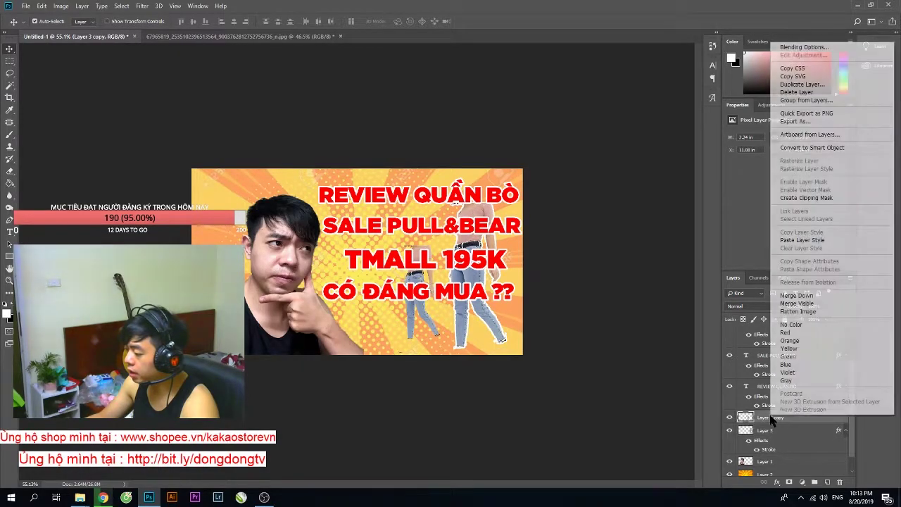
click(828, 241)
Deselect the jeans copy and select the selfie layer, Layer 1.
key(e)
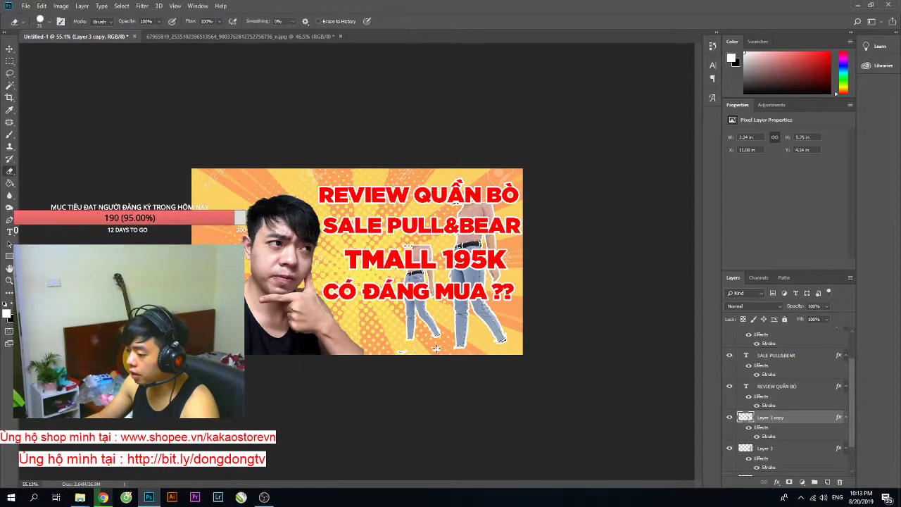
key(v)
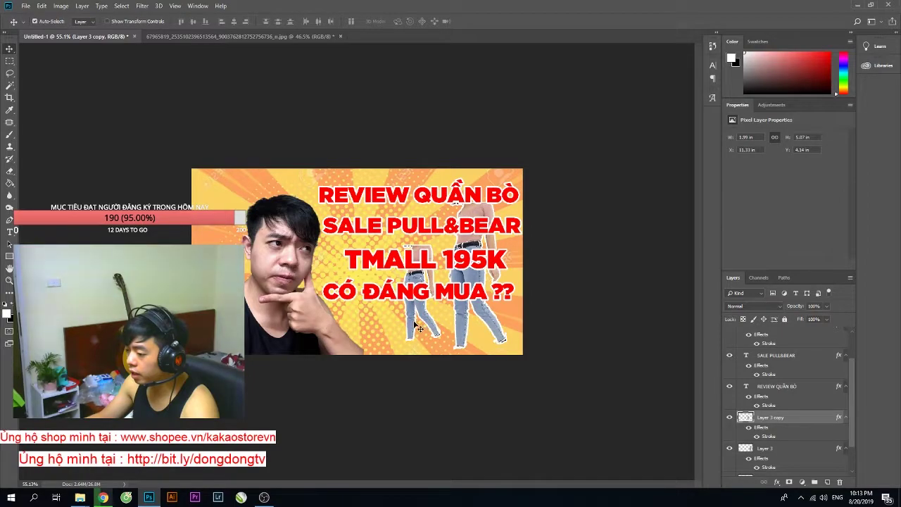
click(567, 302)
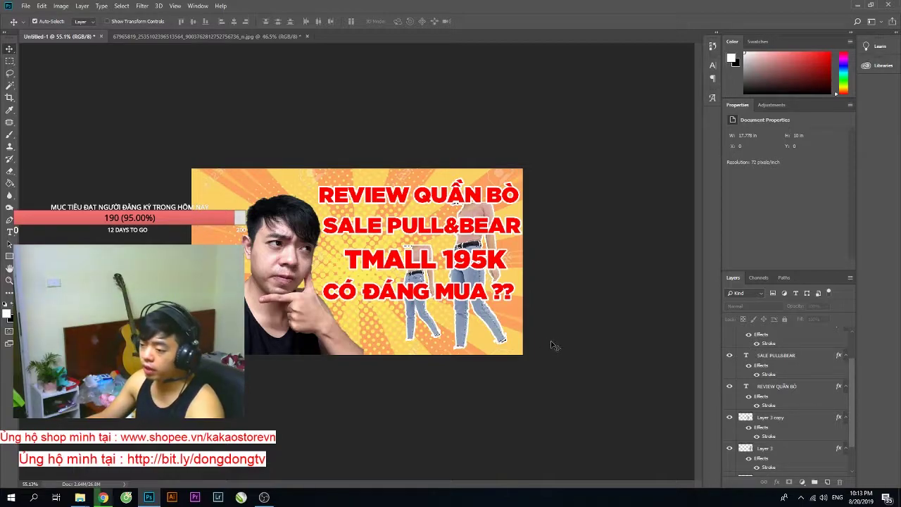
click(276, 275)
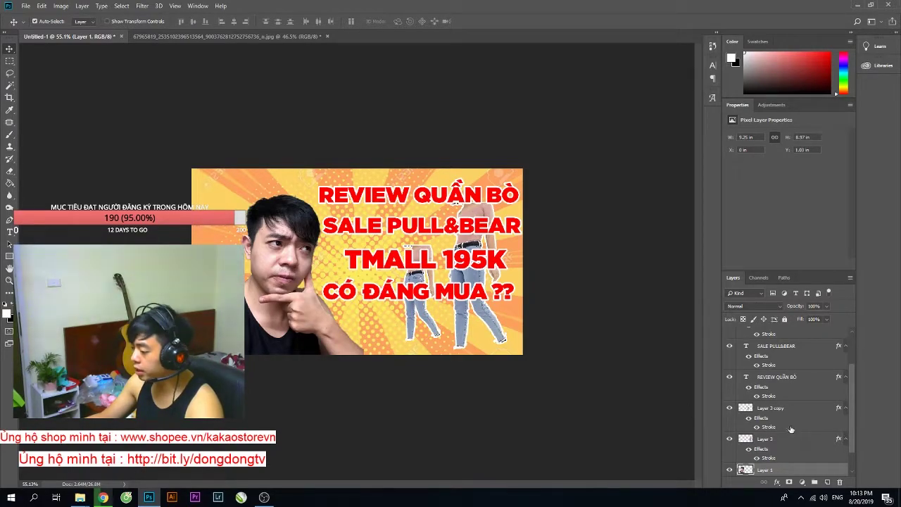
Add a 13 px white stroke to Layer 1 via Blending Options.
scroll(790, 429, down, 2)
right_click(743, 442)
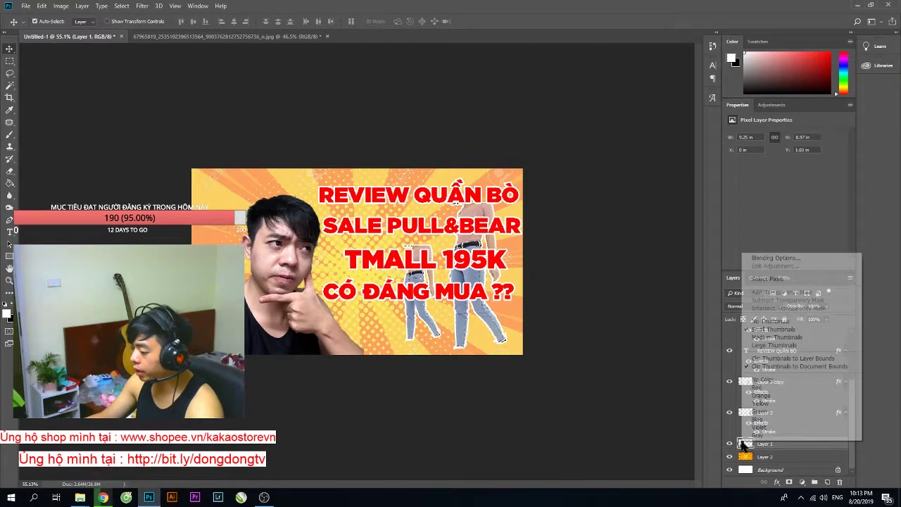
click(787, 259)
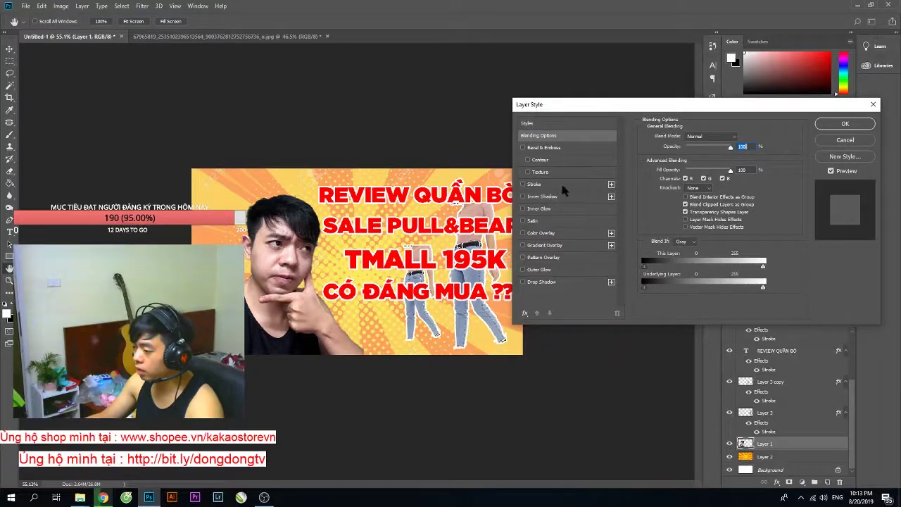
click(543, 185)
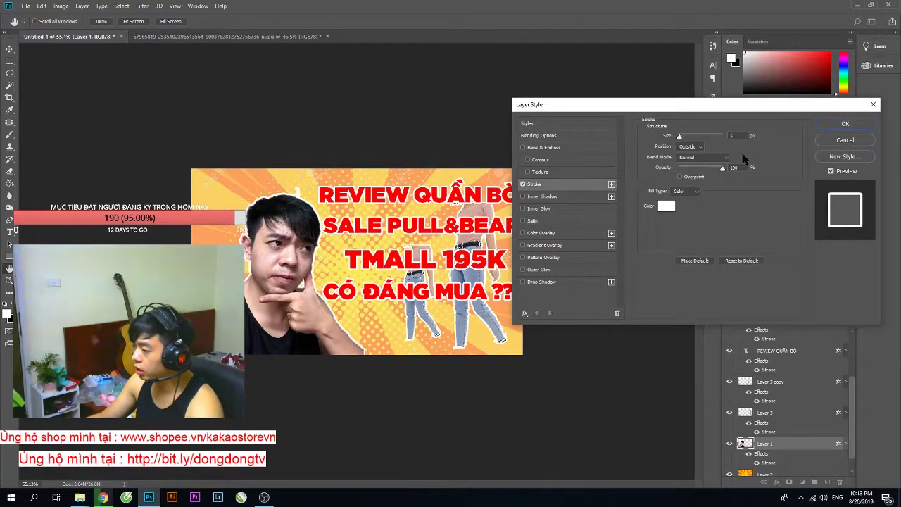
drag(679, 136, 682, 136)
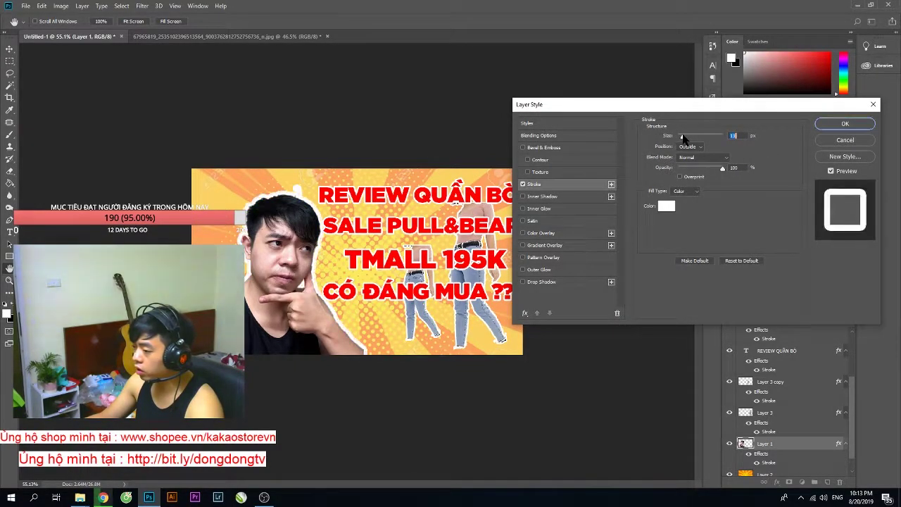
click(843, 124)
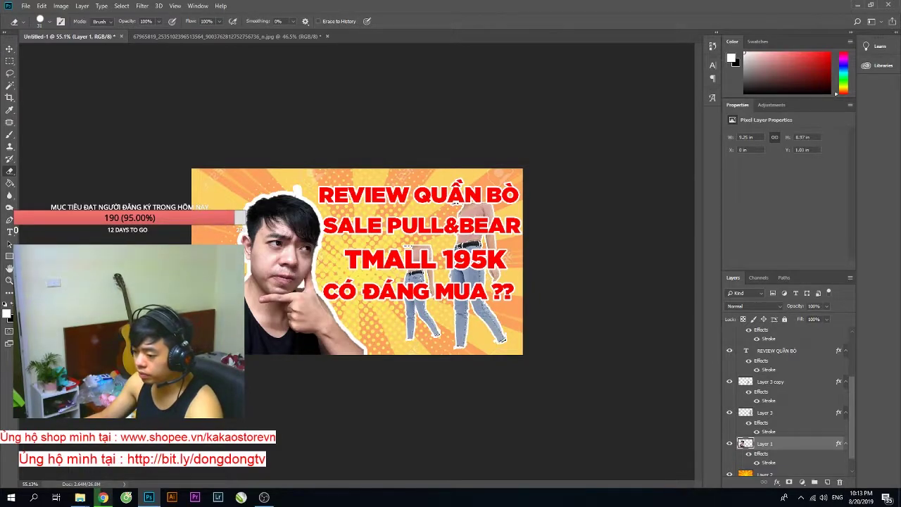
Deselect the selfie layer and review the completed thumbnail layout.
scroll(358, 262, up, 3)
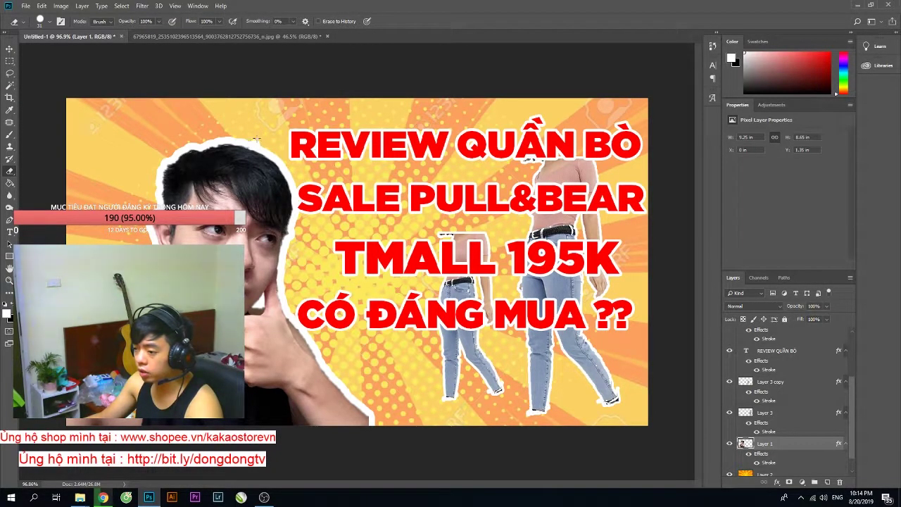
scroll(309, 290, down, 3)
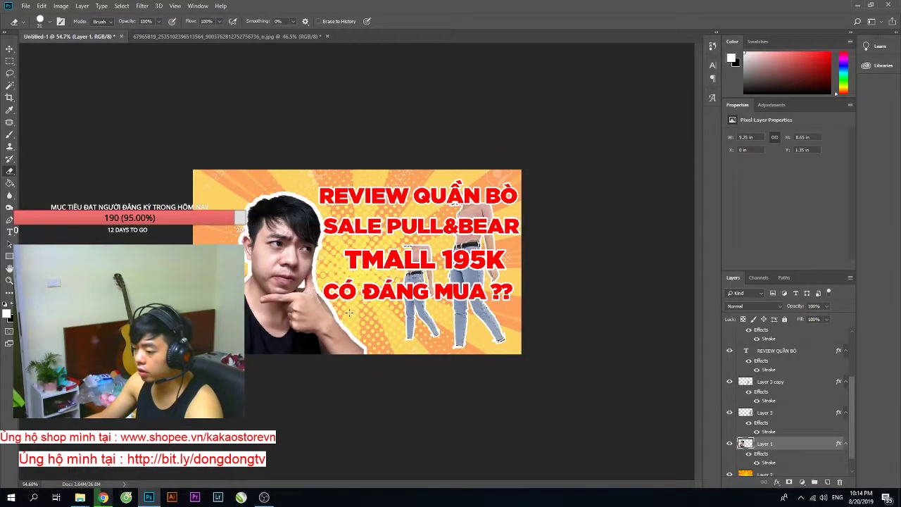
key(v)
click(543, 298)
scroll(499, 318, down, 1)
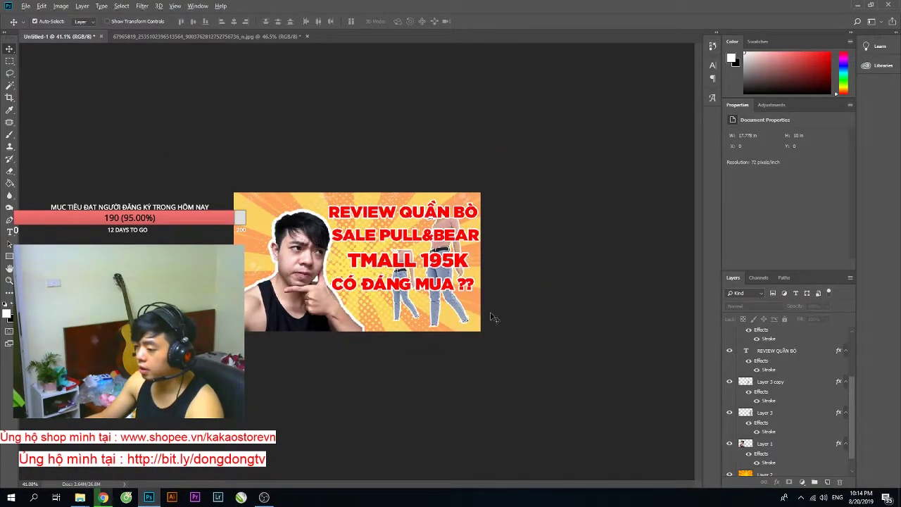
scroll(493, 318, up, 1)
scroll(494, 318, up, 1)
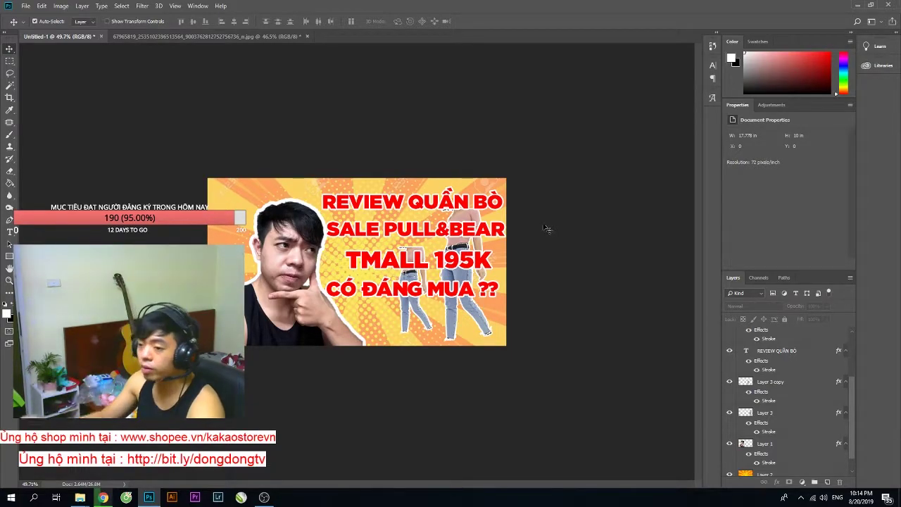
Save a copy of the thumbnail to the Desktop as a JPEG, accepting the quality options.
key(ctrl+shift+s)
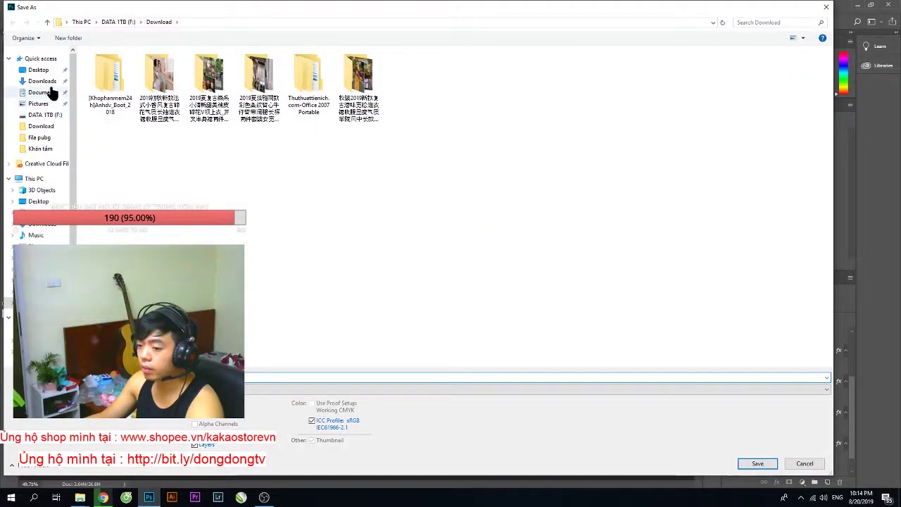
click(39, 69)
click(271, 389)
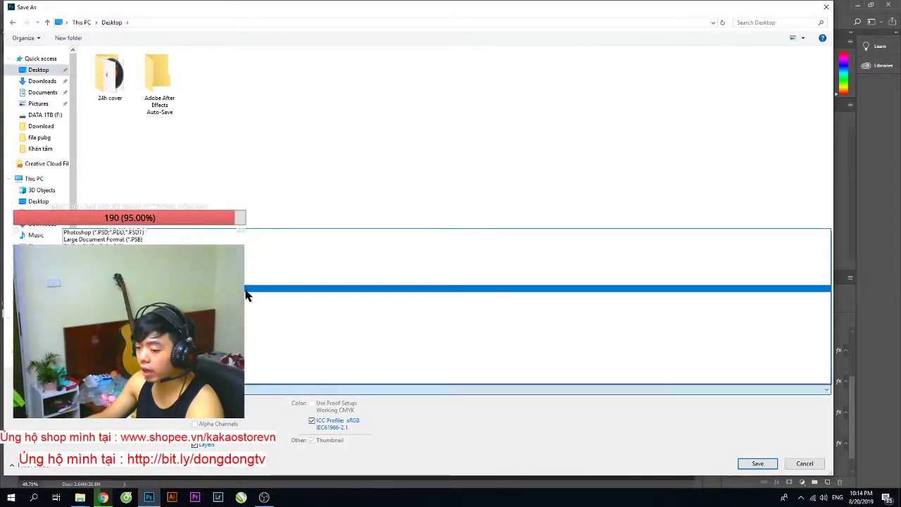
click(246, 297)
click(239, 389)
click(247, 296)
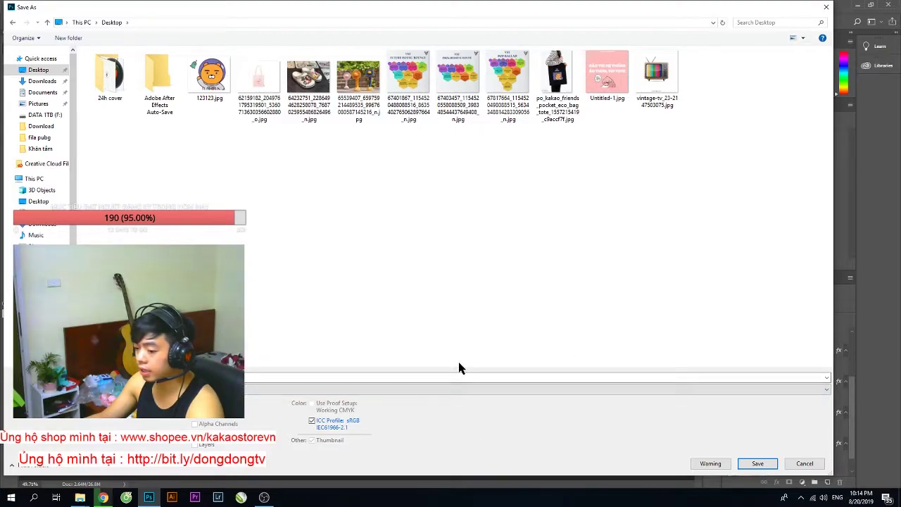
click(486, 389)
click(757, 463)
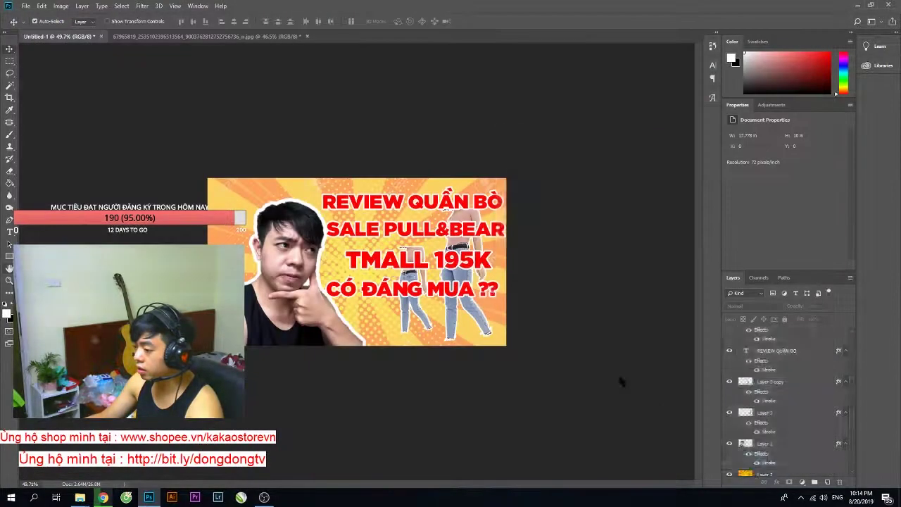
click(627, 152)
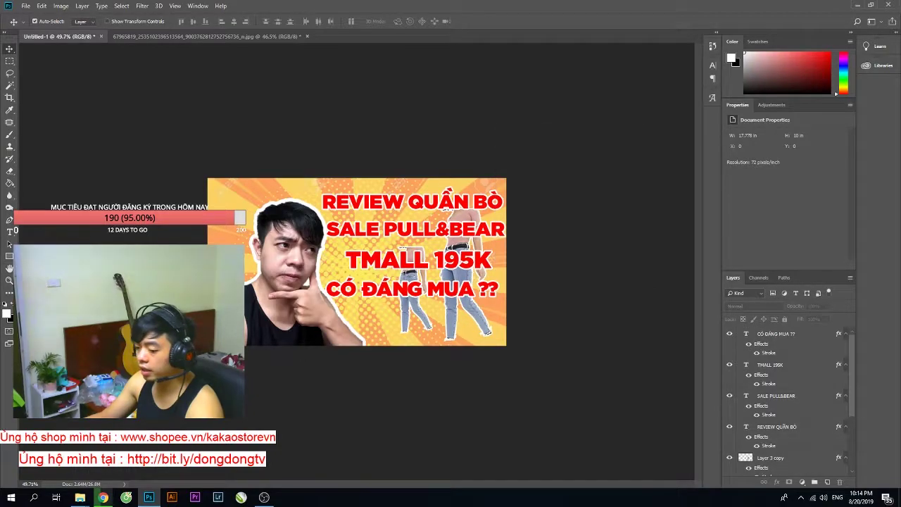
Open YouTube in a new tab and go to the channel's own page.
click(103, 497)
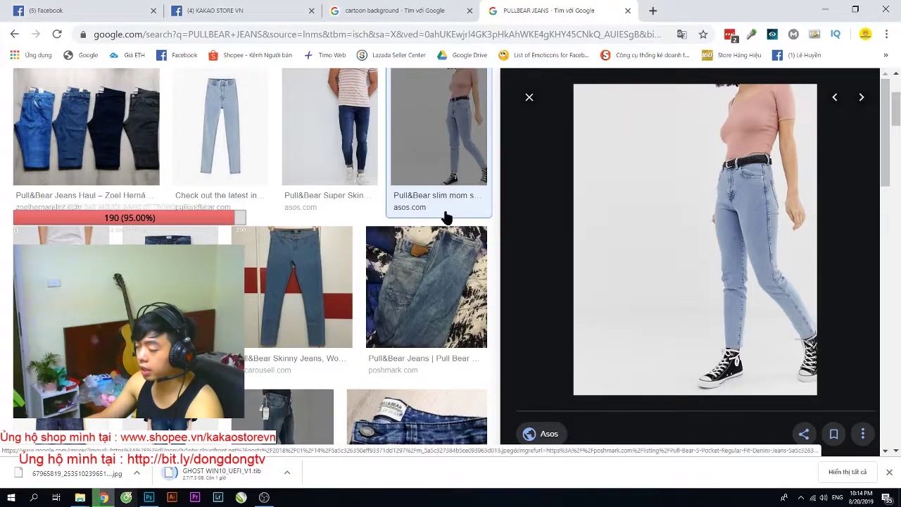
click(652, 11)
click(595, 415)
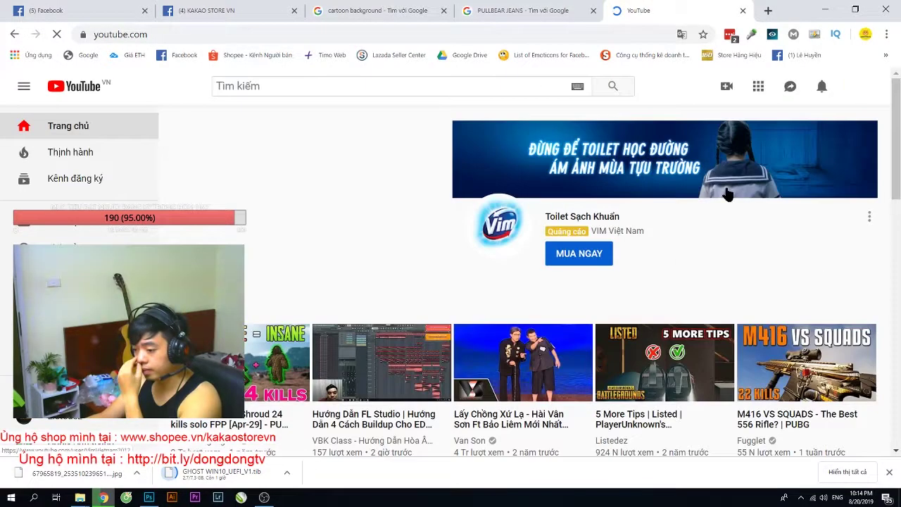
click(854, 85)
click(674, 155)
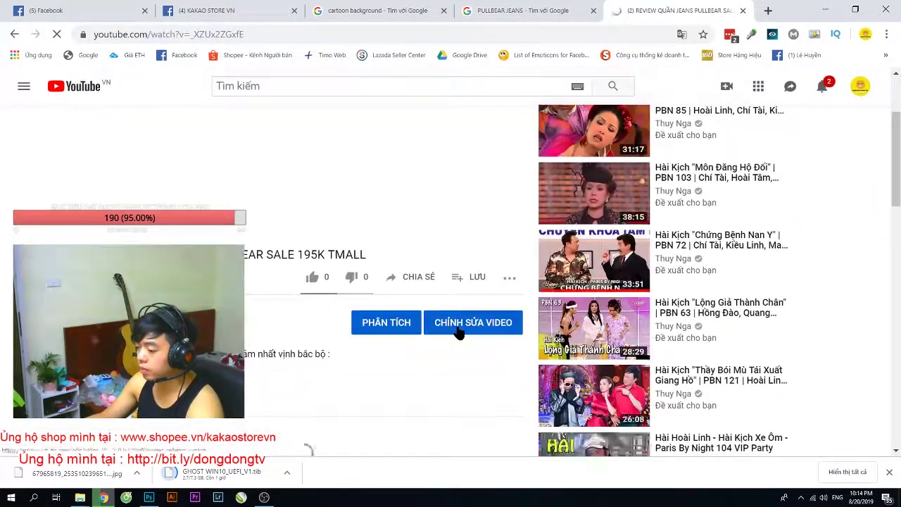
Upload the saved JPEG as the jeans review video's custom thumbnail.
click(461, 325)
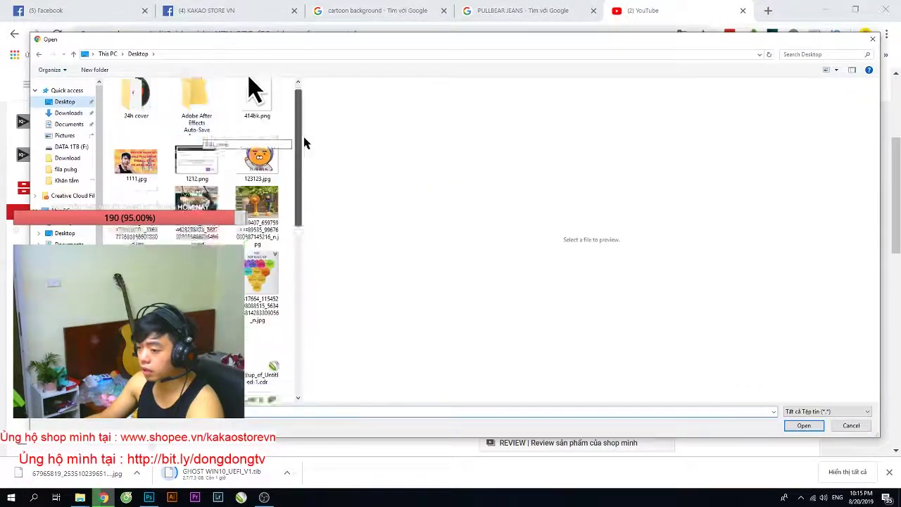
double_click(303, 133)
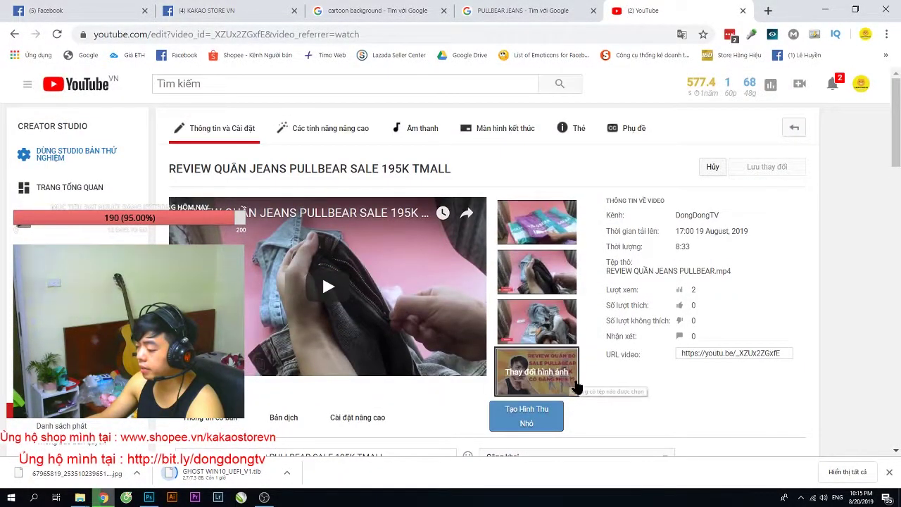
click(859, 84)
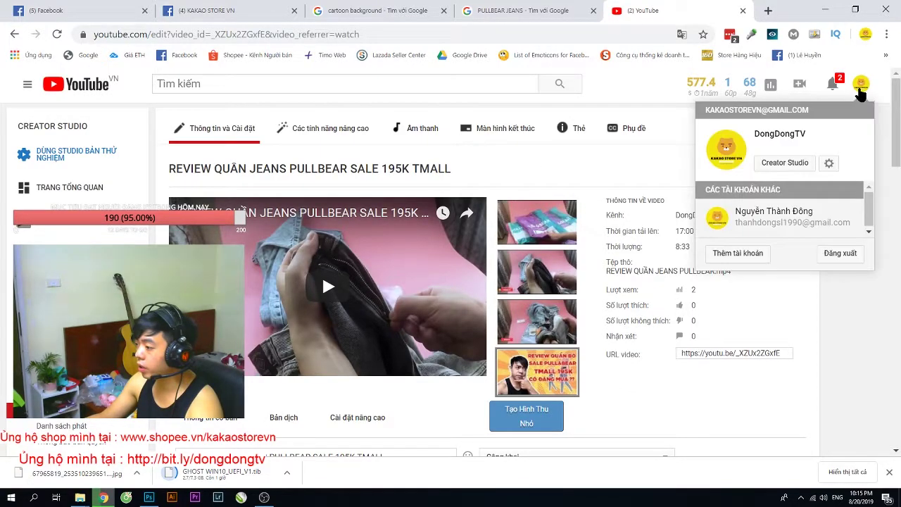
Open the Creator Studio dashboard and check the jeans review video's new thumbnail.
click(781, 166)
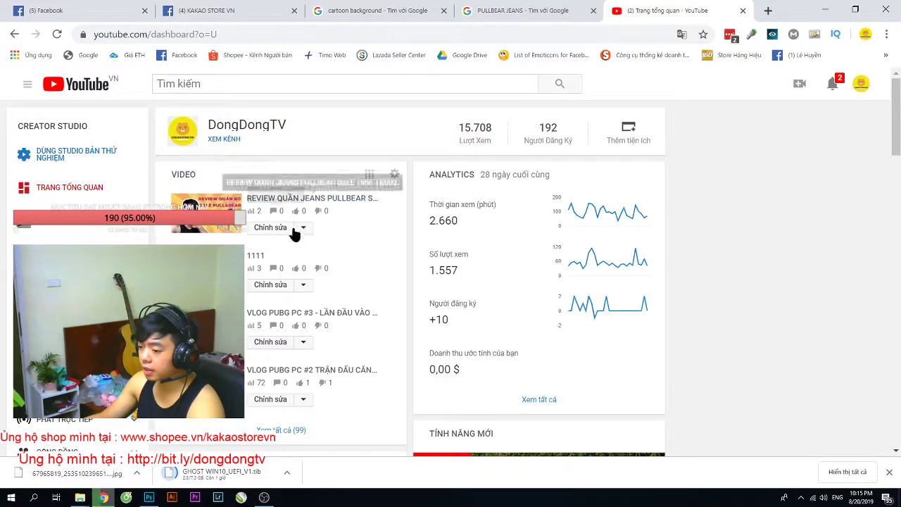
click(304, 285)
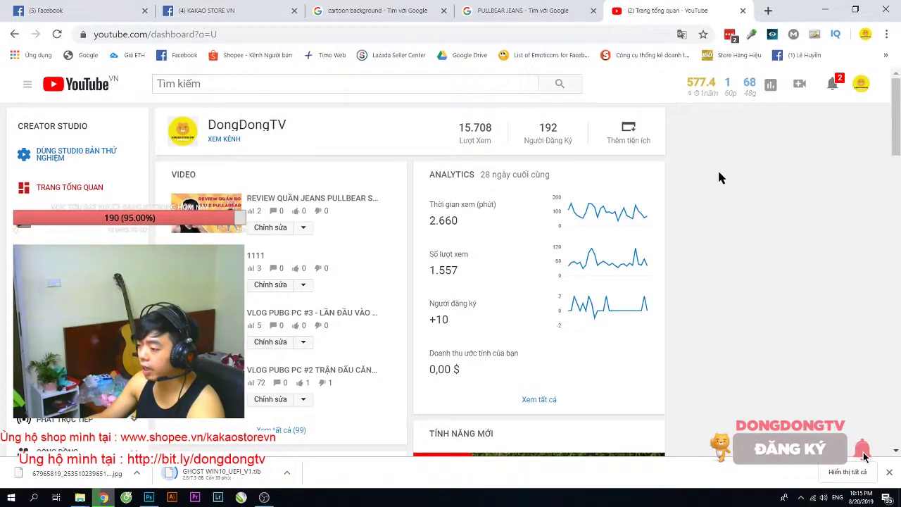
drag(892, 151, 890, 159)
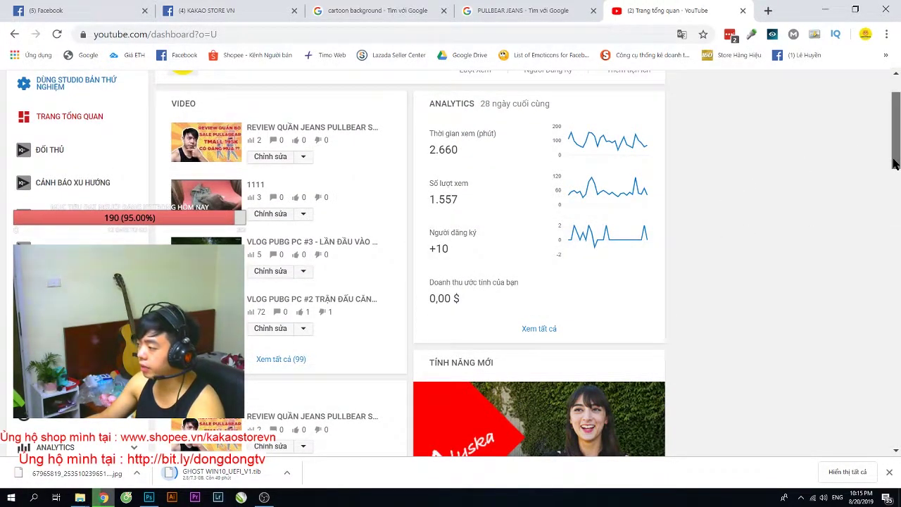
scroll(895, 163, up, 1)
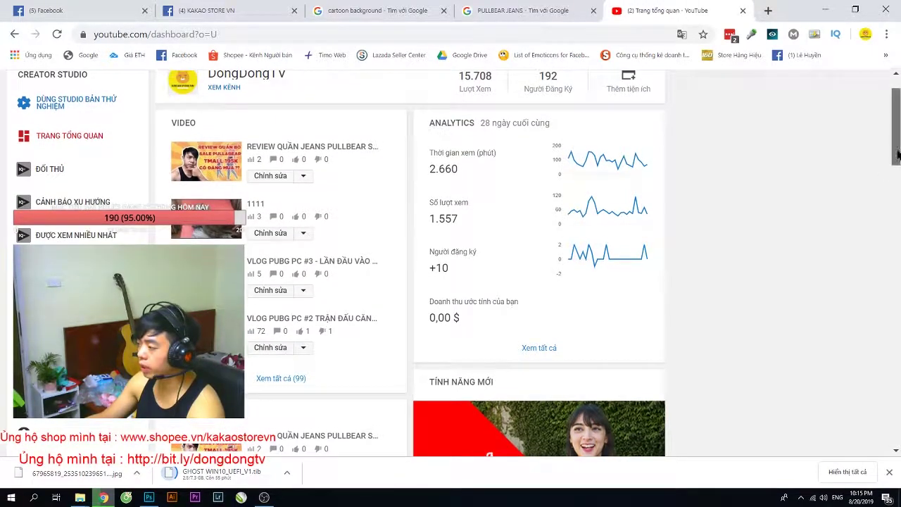
scroll(897, 155, down, 1)
scroll(896, 155, up, 1)
scroll(897, 155, down, 1)
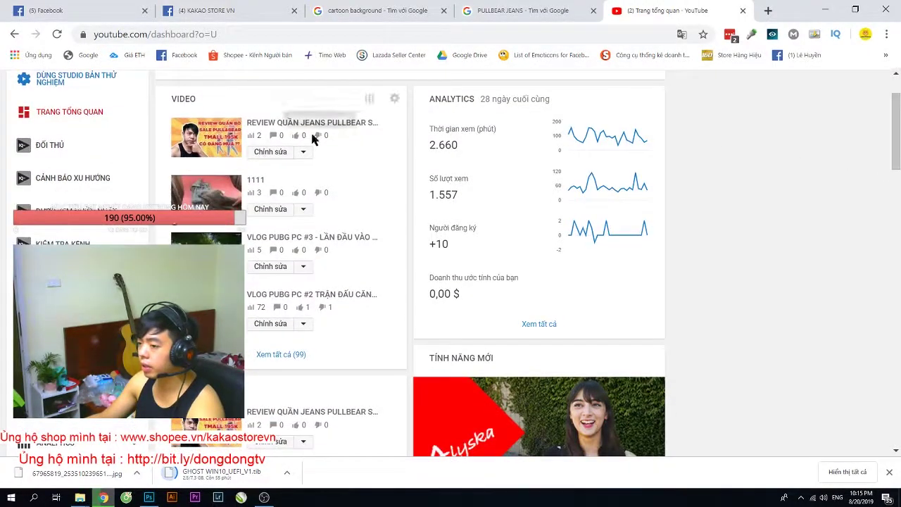